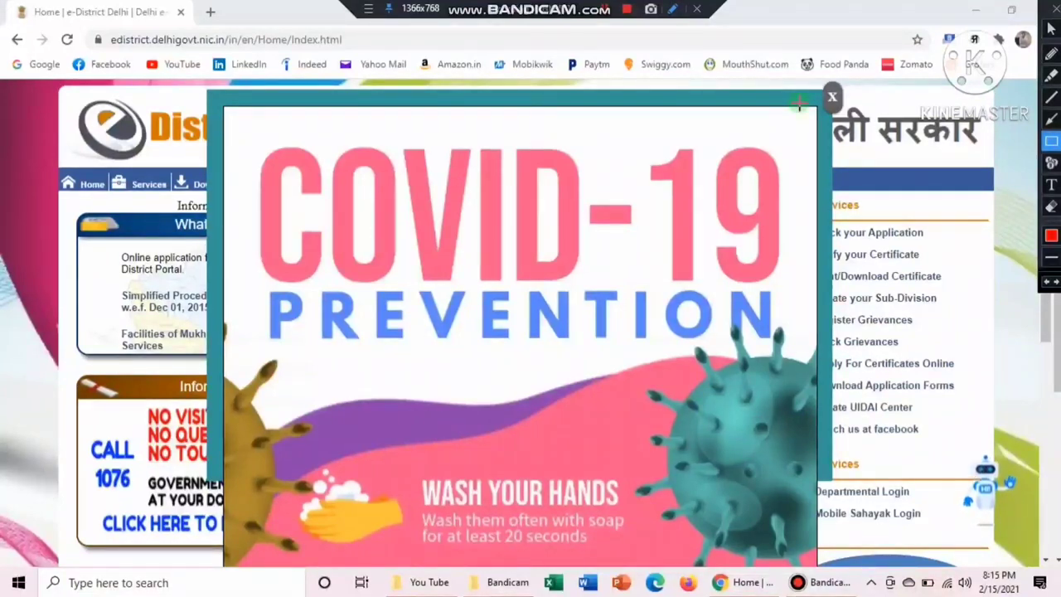
Close the COVID-19 prevention popup on the e-District Delhi home page
{"action": "left_click_drag", "start_coordinate": [813, 87], "coordinate": [859, 113]}
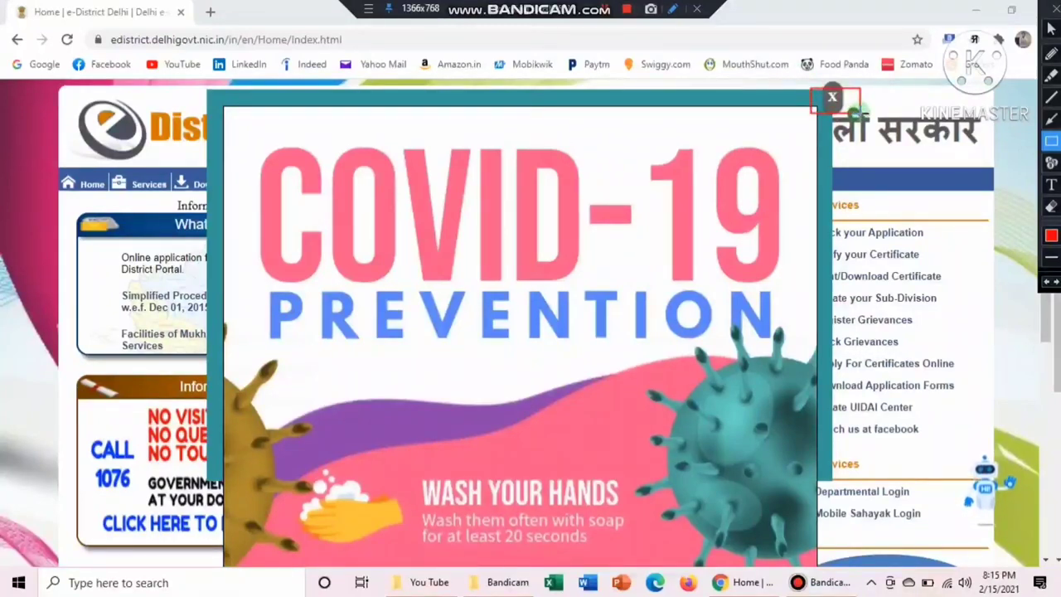
{"action": "key", "text": "Escape"}
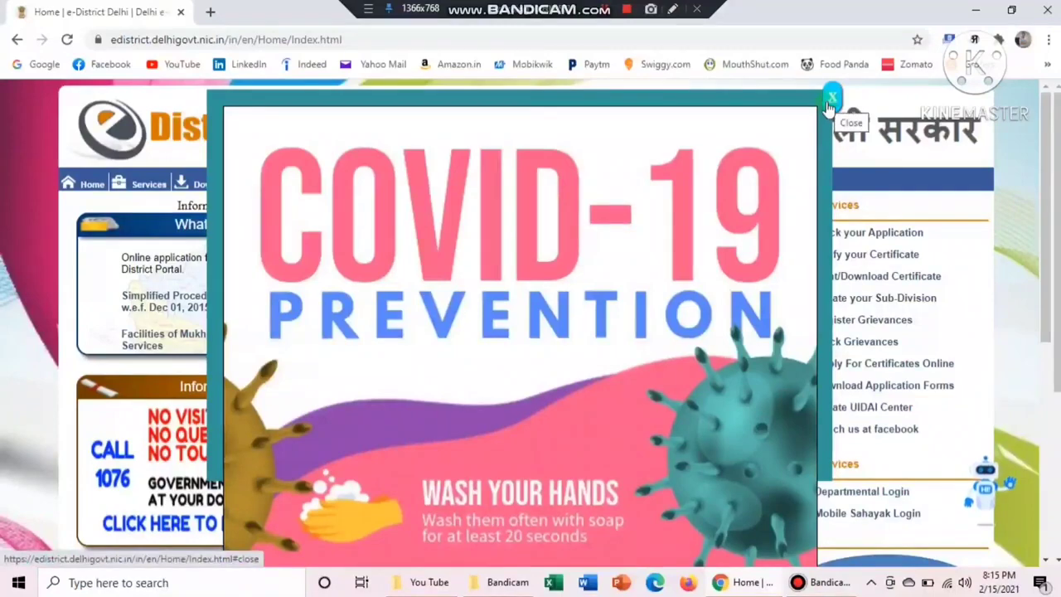
{"action": "left_click", "coordinate": [830, 101]}
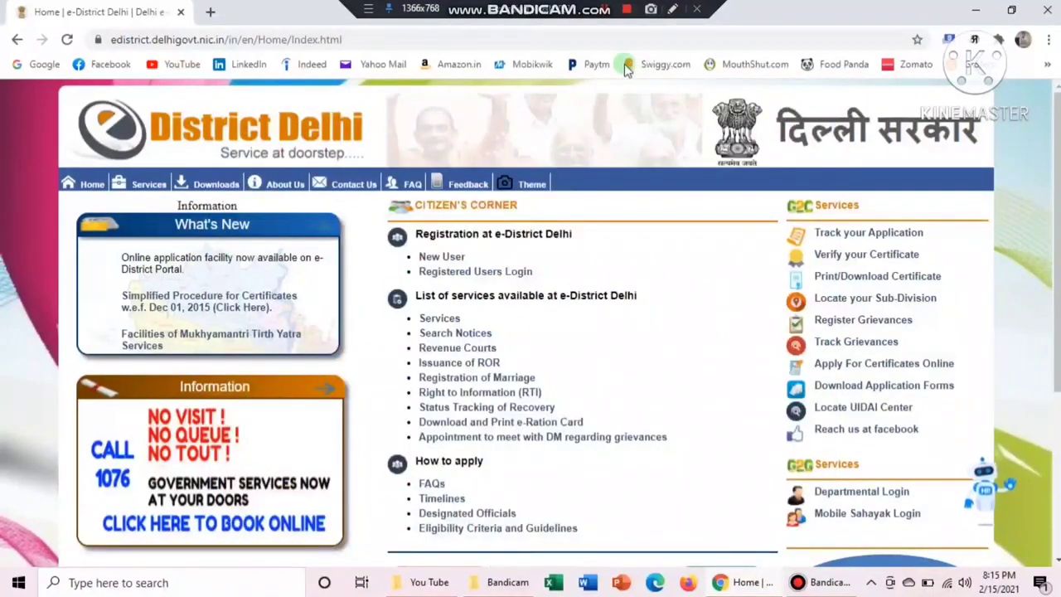
Highlight the Citizen's Corner registration links, New User and Registered Users Login
{"action": "left_click", "coordinate": [672, 10]}
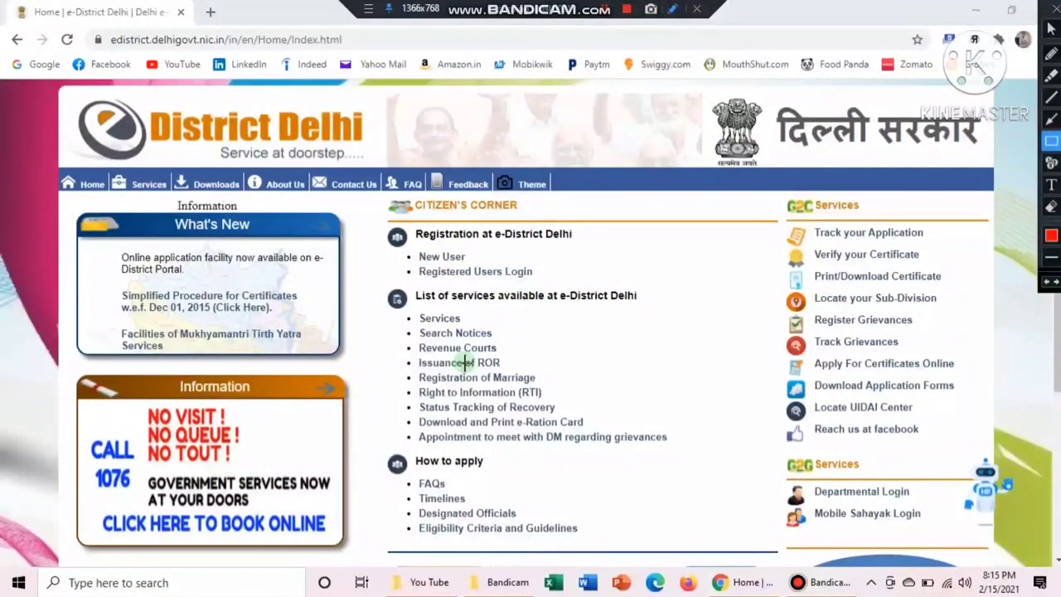
{"action": "mouse_move", "coordinate": [378, 227]}
{"action": "left_mouse_down"}
{"action": "mouse_move", "coordinate": [461, 247]}
{"action": "mouse_move", "coordinate": [578, 246]}
{"action": "left_mouse_up"}
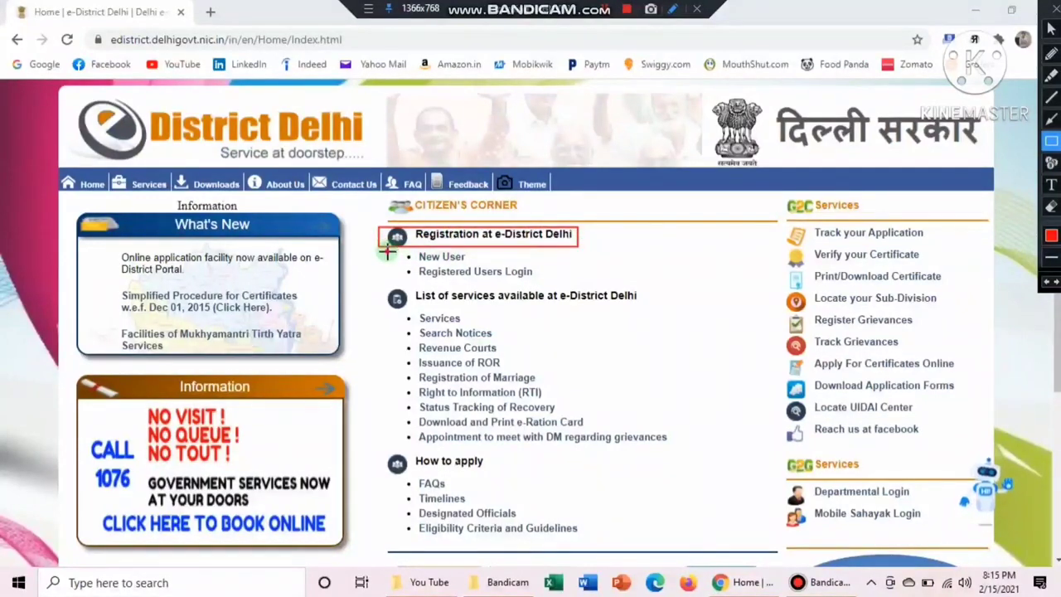
{"action": "left_click_drag", "start_coordinate": [386, 250], "coordinate": [481, 264]}
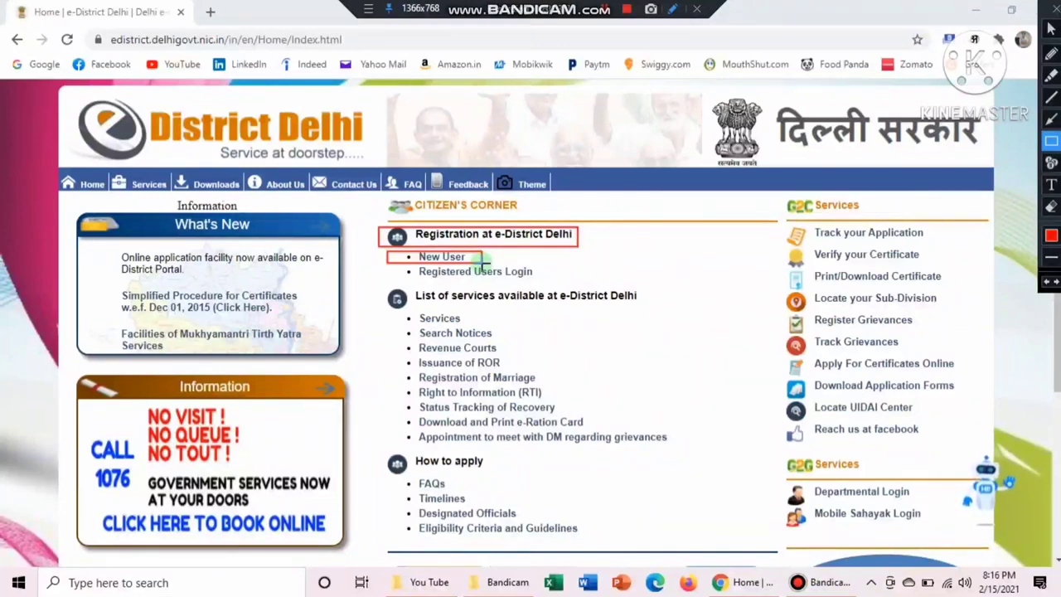
{"action": "left_click_drag", "start_coordinate": [395, 266], "coordinate": [547, 280]}
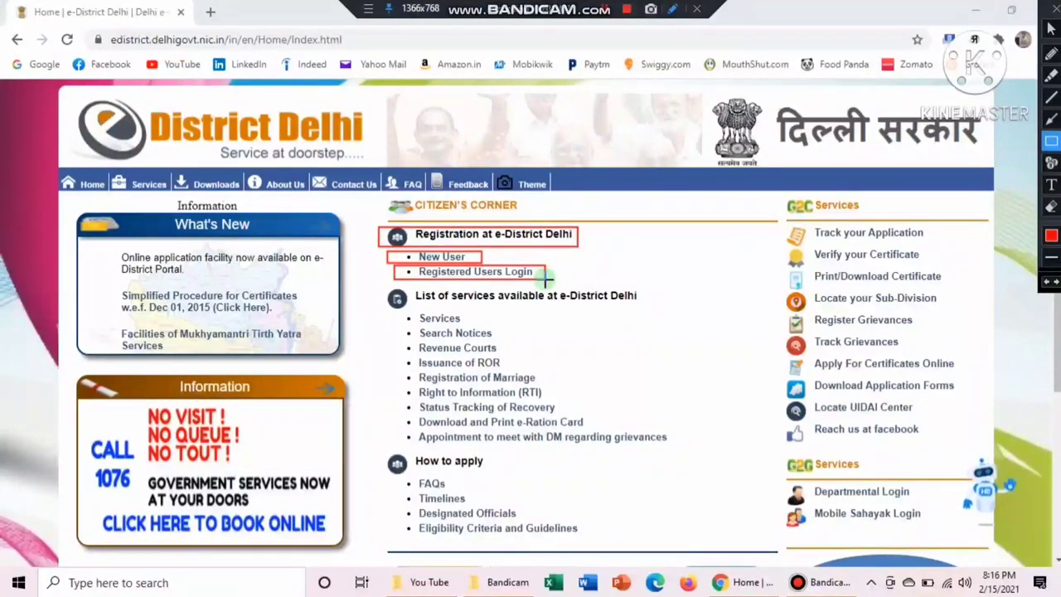
{"action": "key", "text": "Escape"}
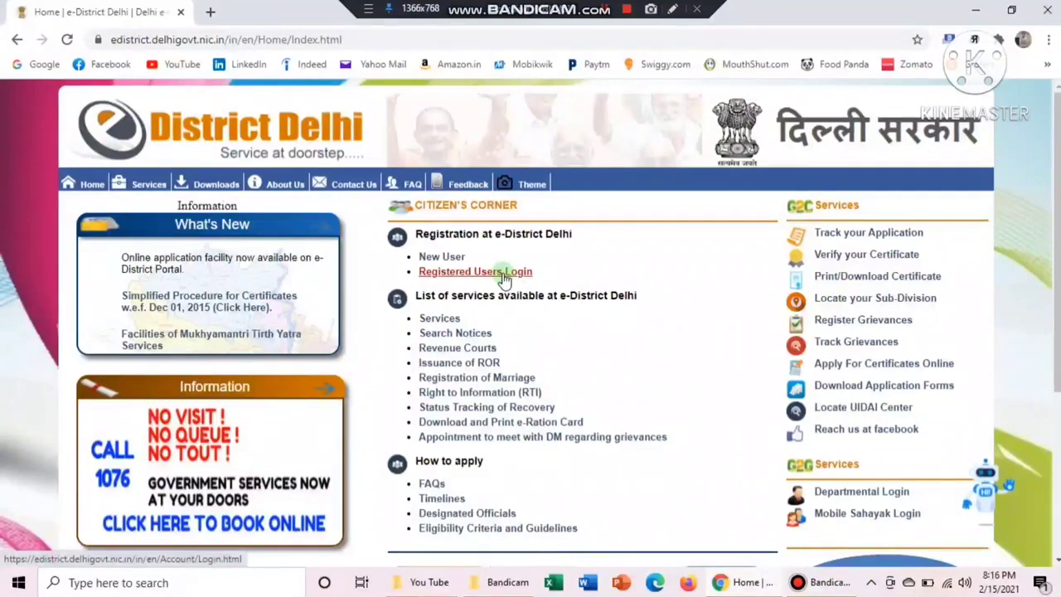
Open the Citizen Login Form and mark its User Id, Password and security code fields
{"action": "left_click", "coordinate": [505, 278]}
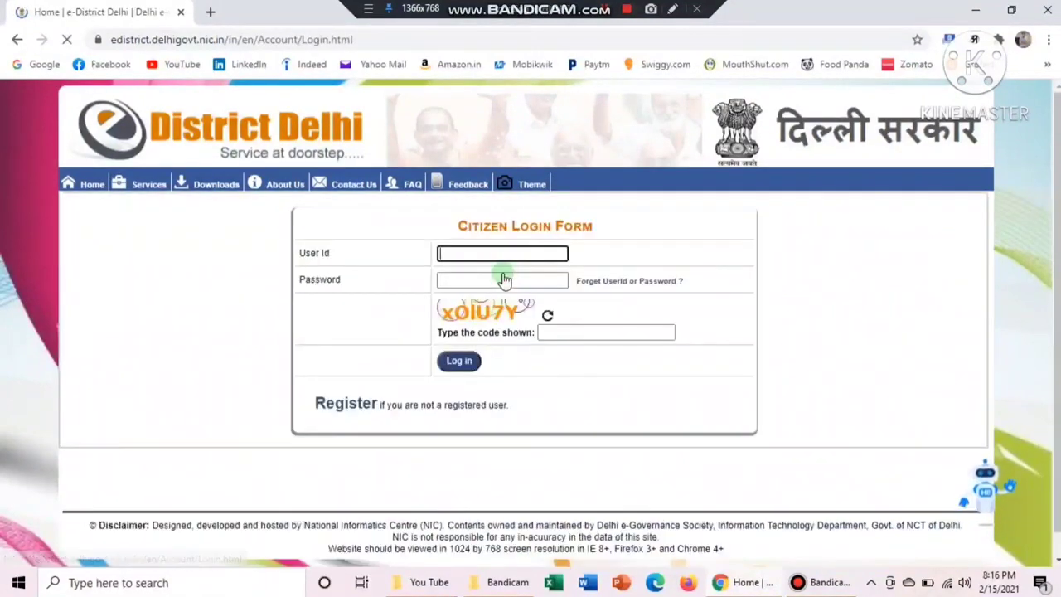
{"action": "left_click", "coordinate": [674, 9]}
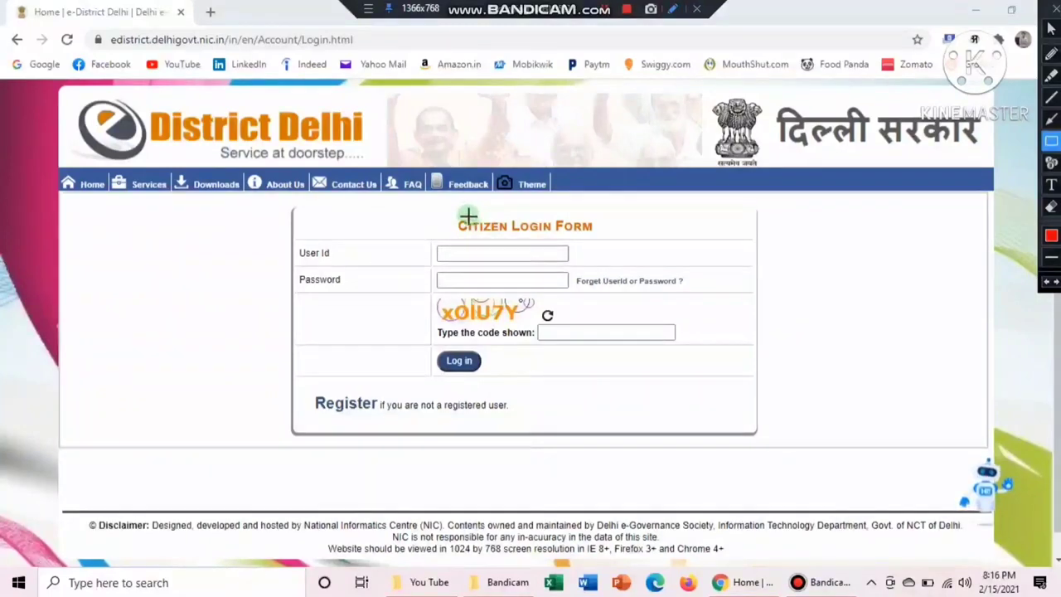
{"action": "left_click_drag", "start_coordinate": [449, 217], "coordinate": [612, 235]}
{"action": "left_click_drag", "start_coordinate": [300, 242], "coordinate": [576, 266]}
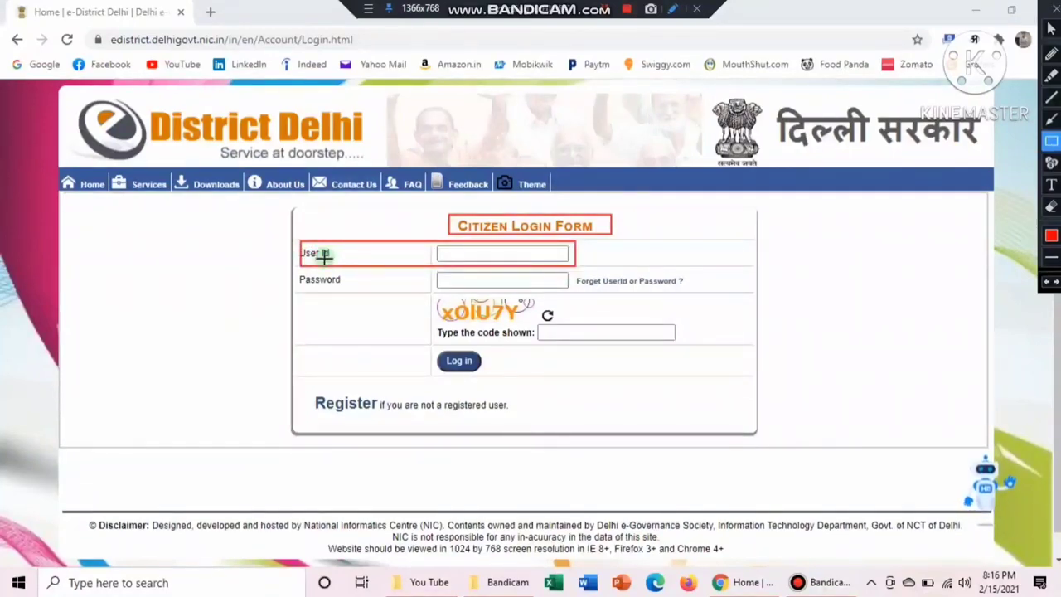
{"action": "left_click_drag", "start_coordinate": [297, 267], "coordinate": [586, 293]}
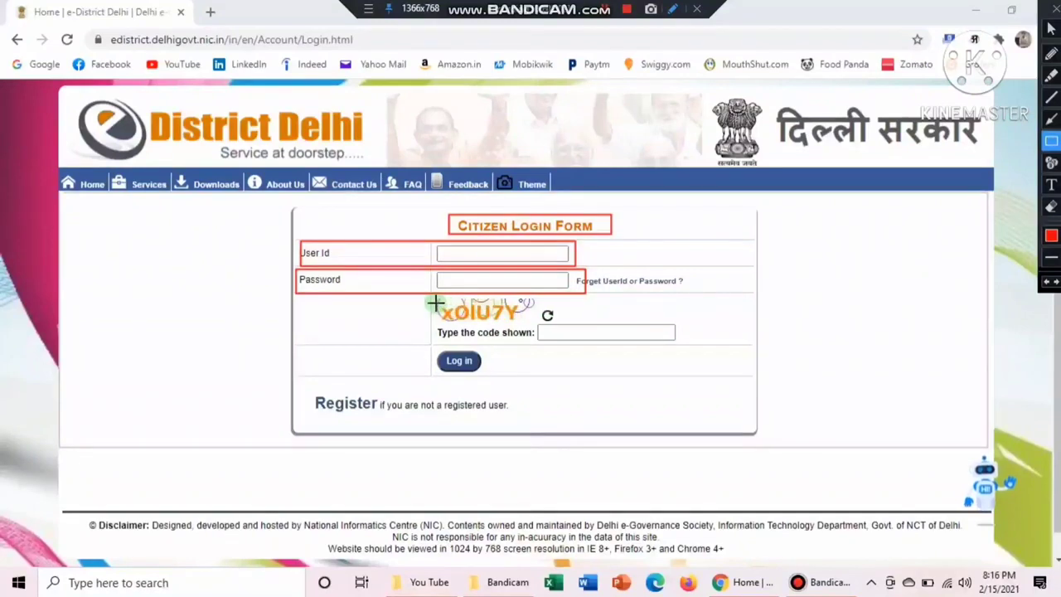
{"action": "mouse_move", "coordinate": [435, 300]}
{"action": "left_mouse_down"}
{"action": "mouse_move", "coordinate": [669, 355]}
{"action": "mouse_move", "coordinate": [695, 347]}
{"action": "left_mouse_up"}
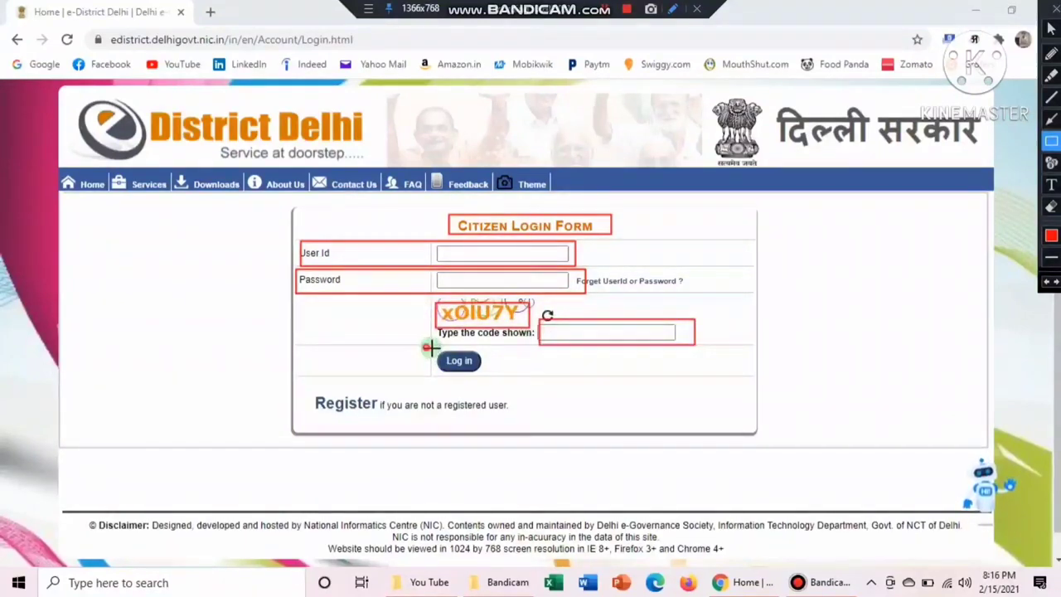
{"action": "left_click_drag", "start_coordinate": [426, 348], "coordinate": [503, 376]}
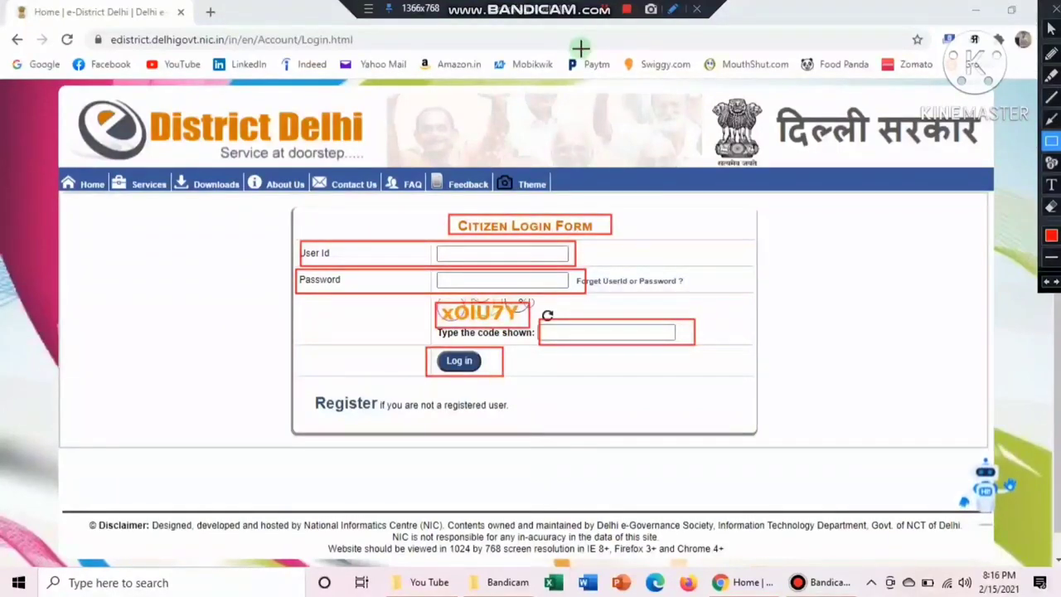
{"action": "left_click", "coordinate": [641, 7]}
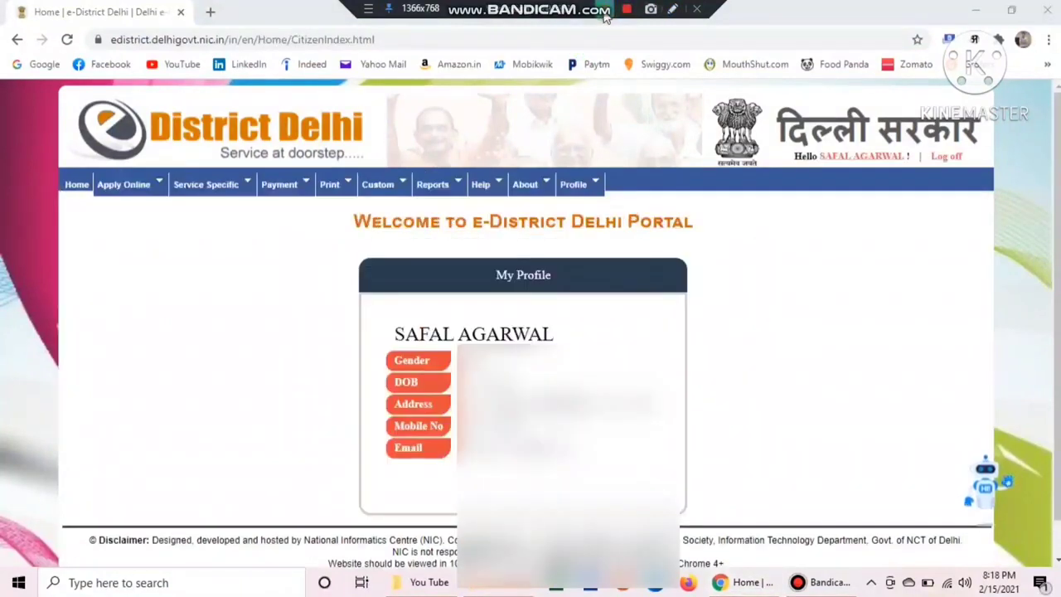
Open Apply for Services from the Apply Online menu
{"action": "left_click", "coordinate": [673, 10]}
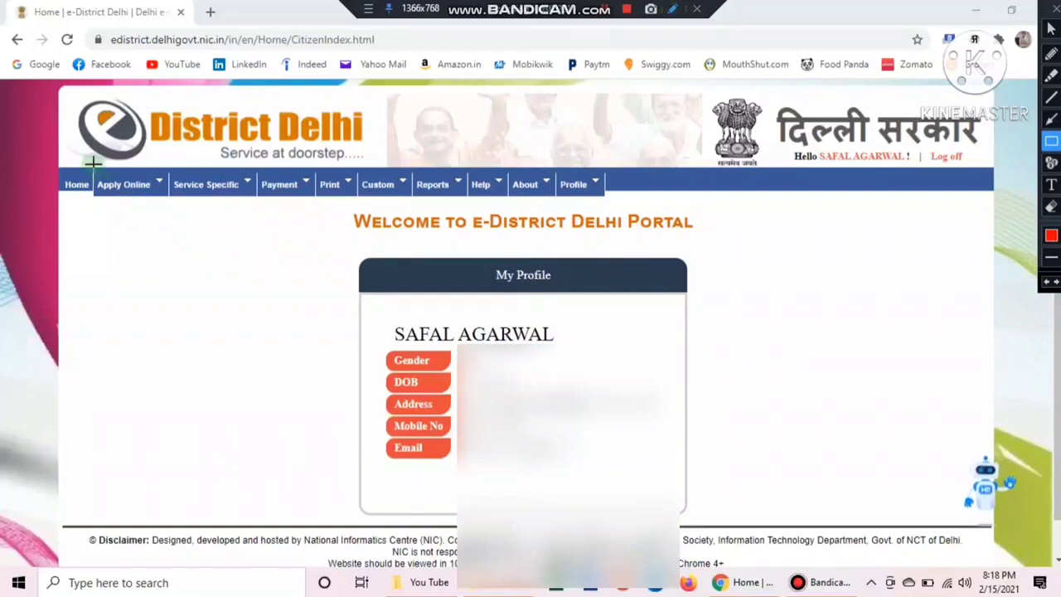
{"action": "left_click_drag", "start_coordinate": [89, 166], "coordinate": [168, 201]}
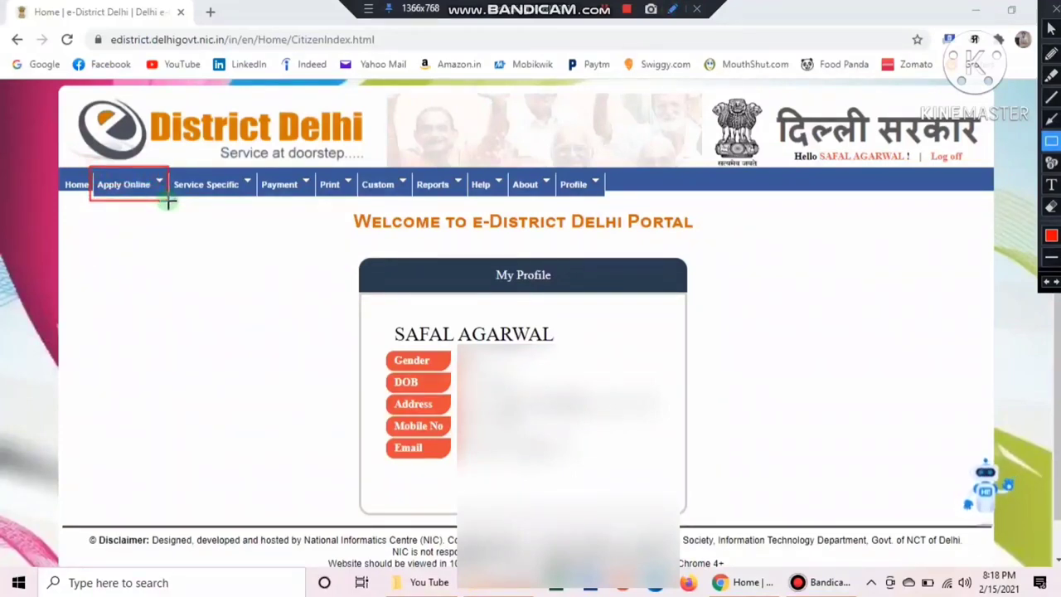
{"action": "key", "text": "Escape"}
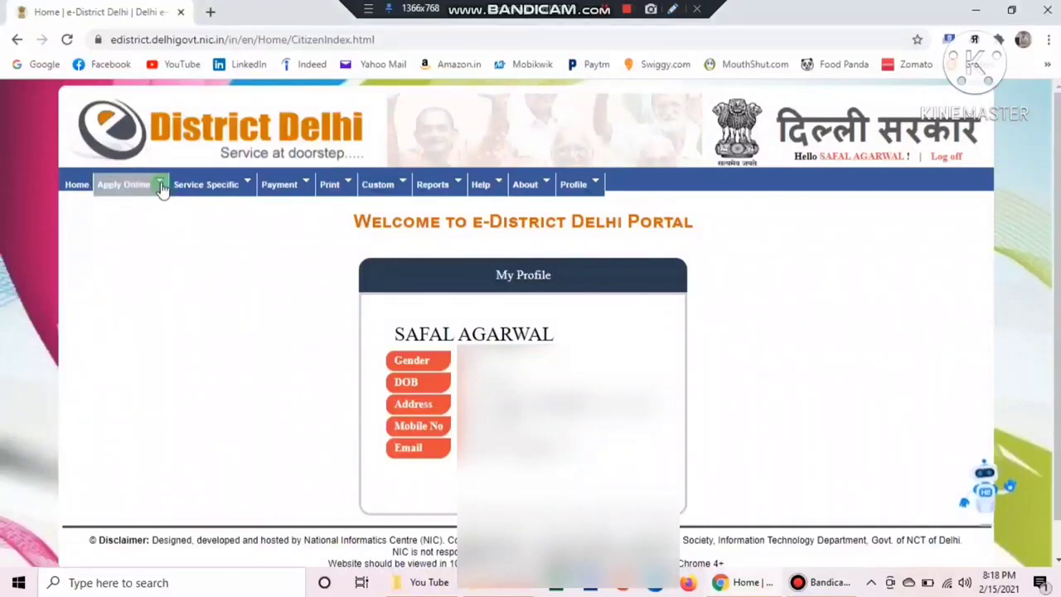
{"action": "mouse_move", "coordinate": [161, 188]}
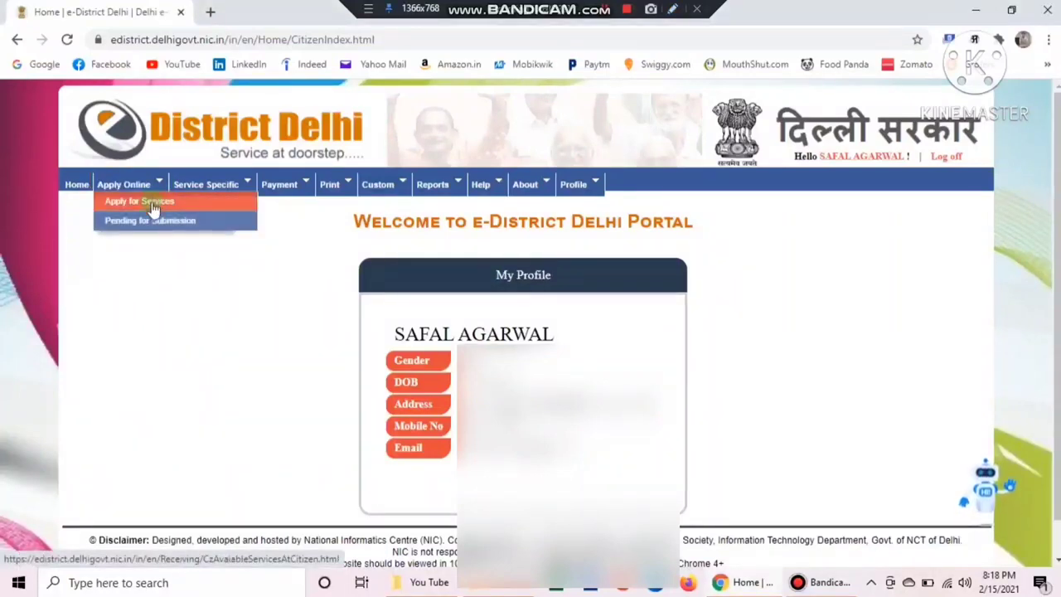
{"action": "left_click", "coordinate": [153, 208]}
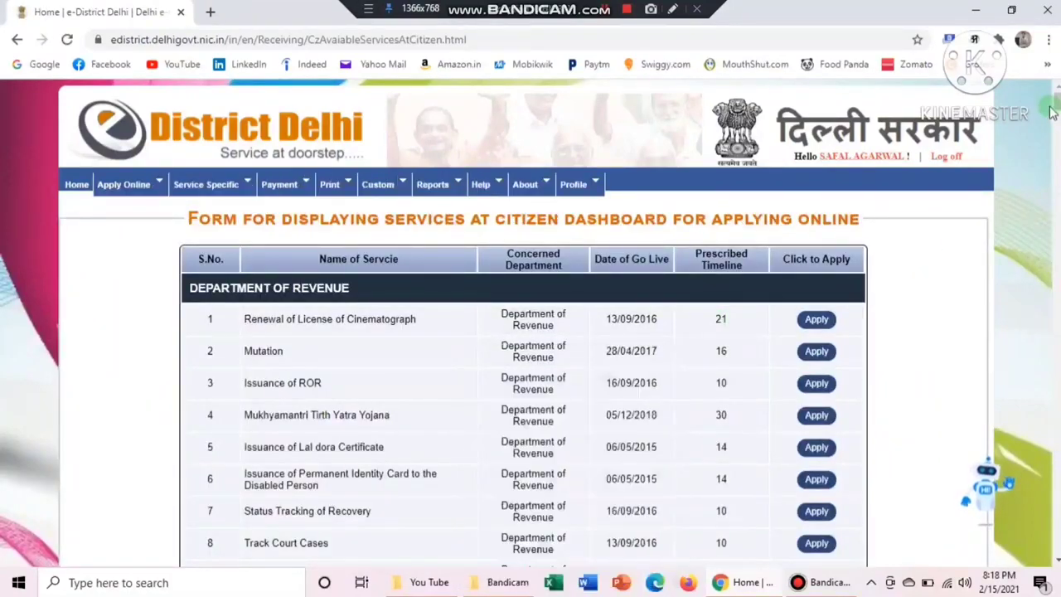
Scroll through the 361-service list, marking an entry, and return to the top
{"action": "left_click_drag", "start_coordinate": [1057, 100], "coordinate": [1057, 561]}
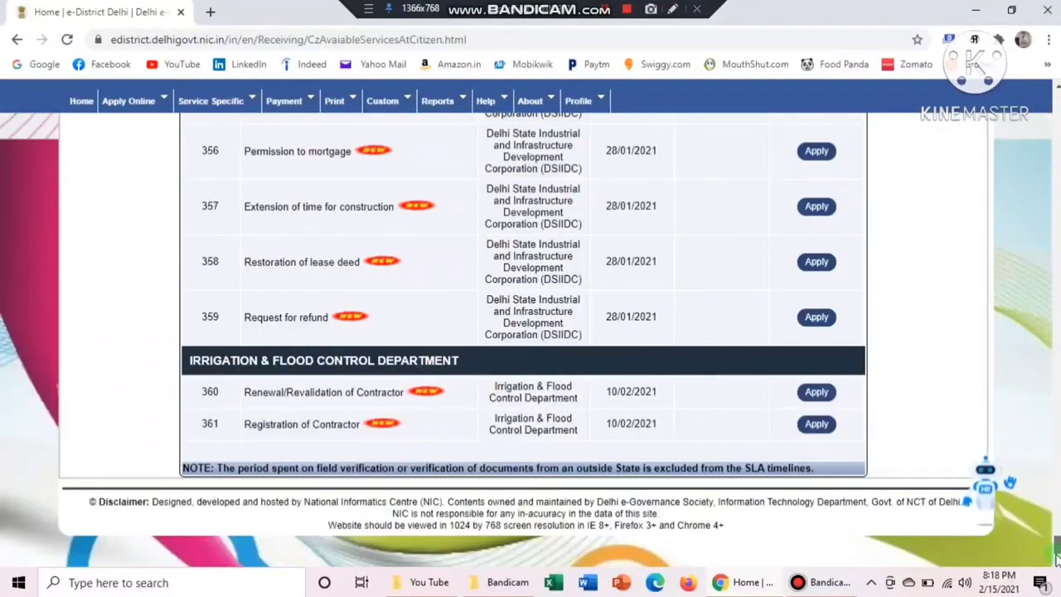
{"action": "left_click", "coordinate": [670, 17]}
{"action": "left_click_drag", "start_coordinate": [175, 404], "coordinate": [247, 439]}
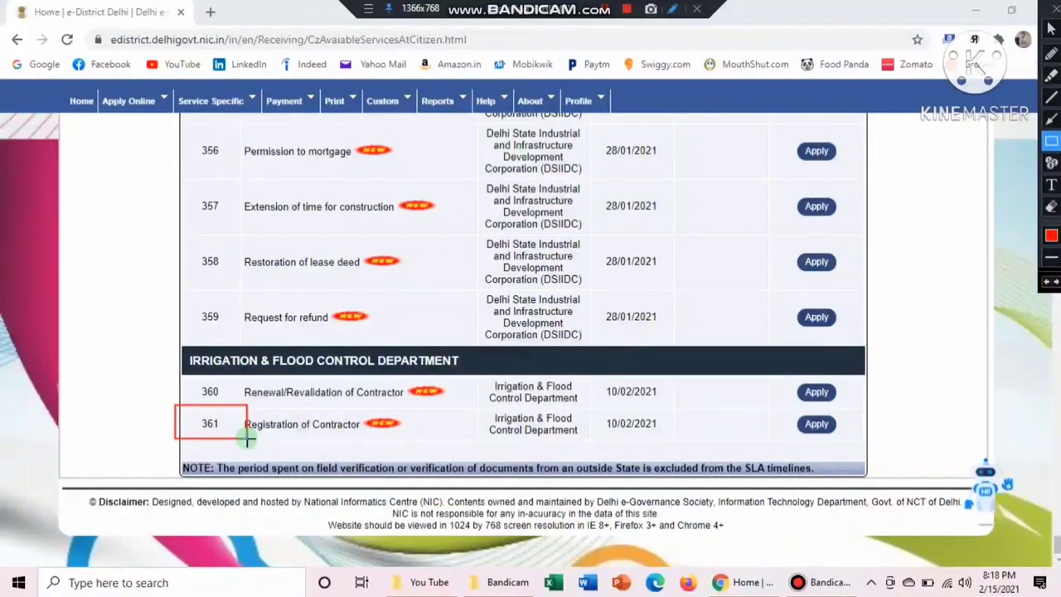
{"action": "key", "text": "Escape"}
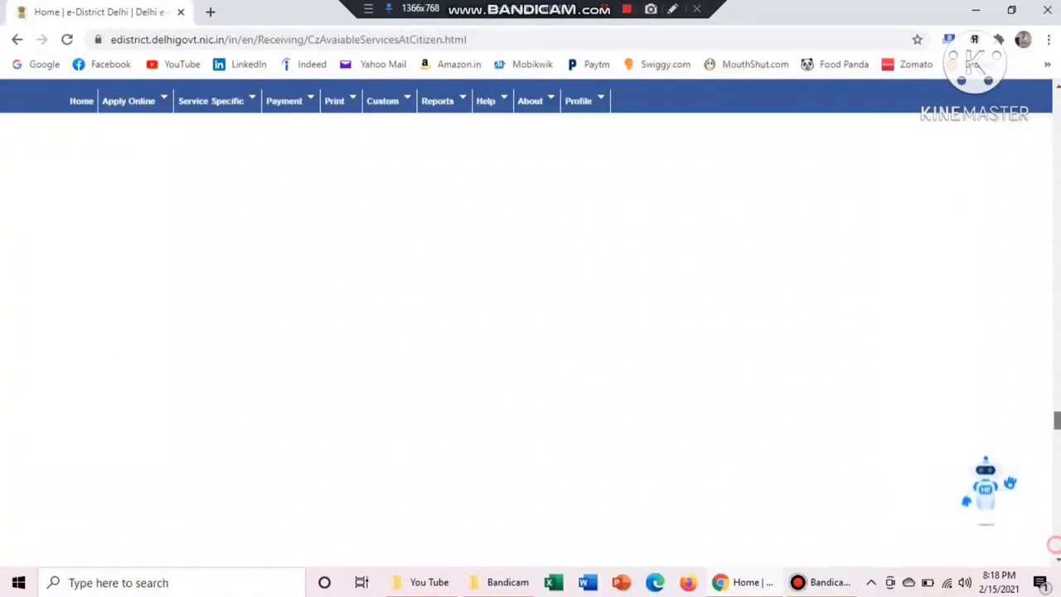
{"action": "left_click_drag", "start_coordinate": [1056, 531], "coordinate": [1056, 99]}
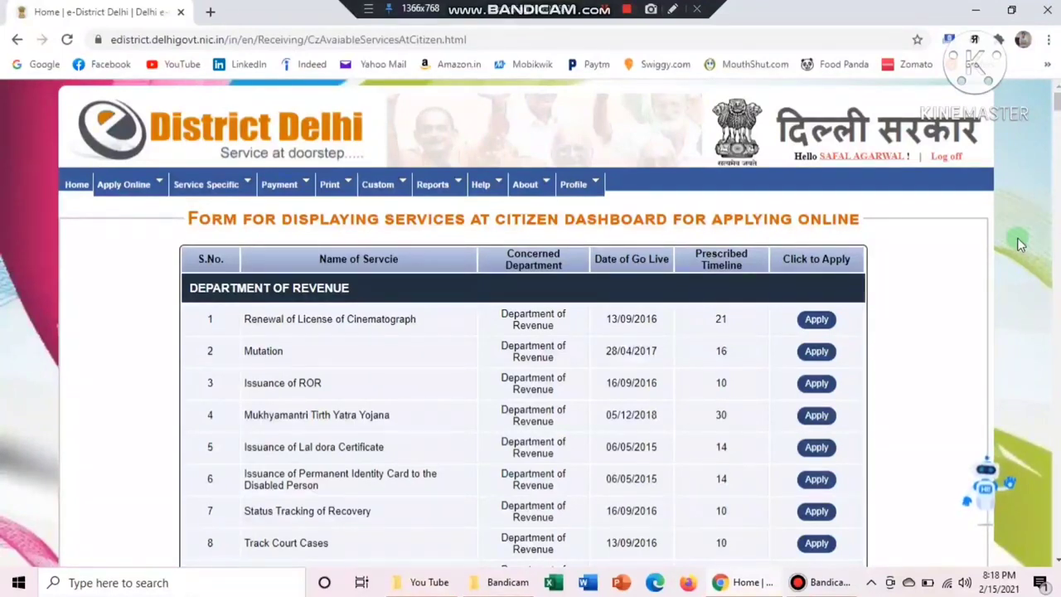
Find 'birth' on the page and highlight the Issuance of Delayed Birth Order row, No. 47
{"action": "key", "text": "ctrl+f"}
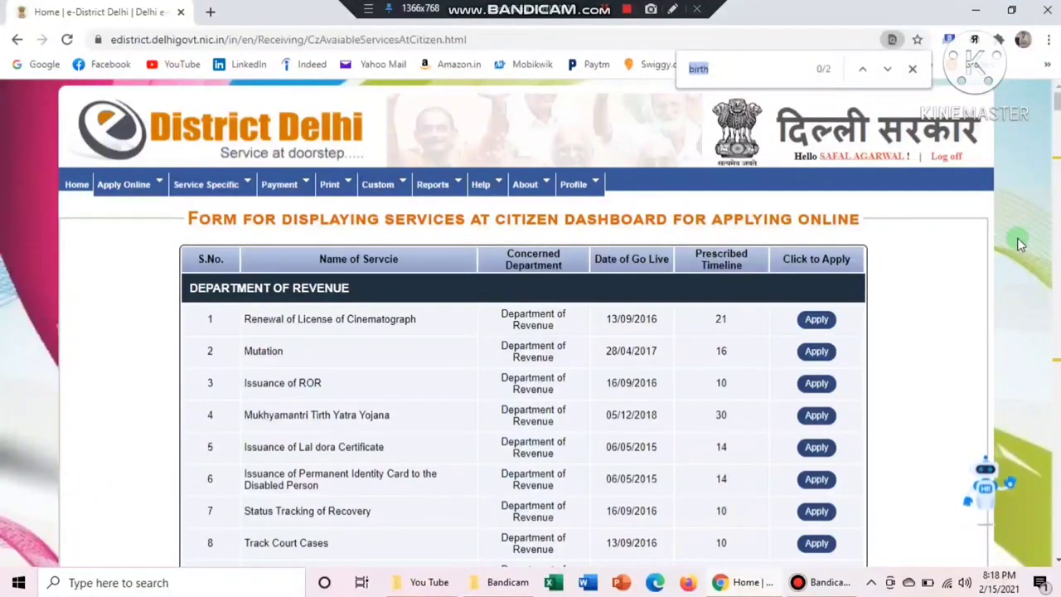
{"action": "type", "text": "birth"}
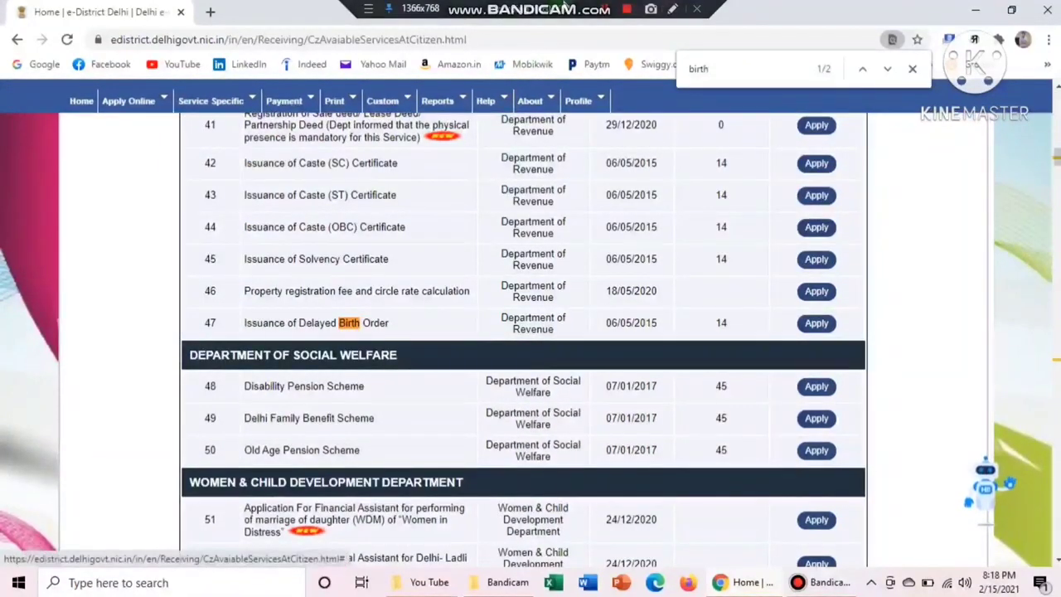
{"action": "left_click", "coordinate": [674, 9]}
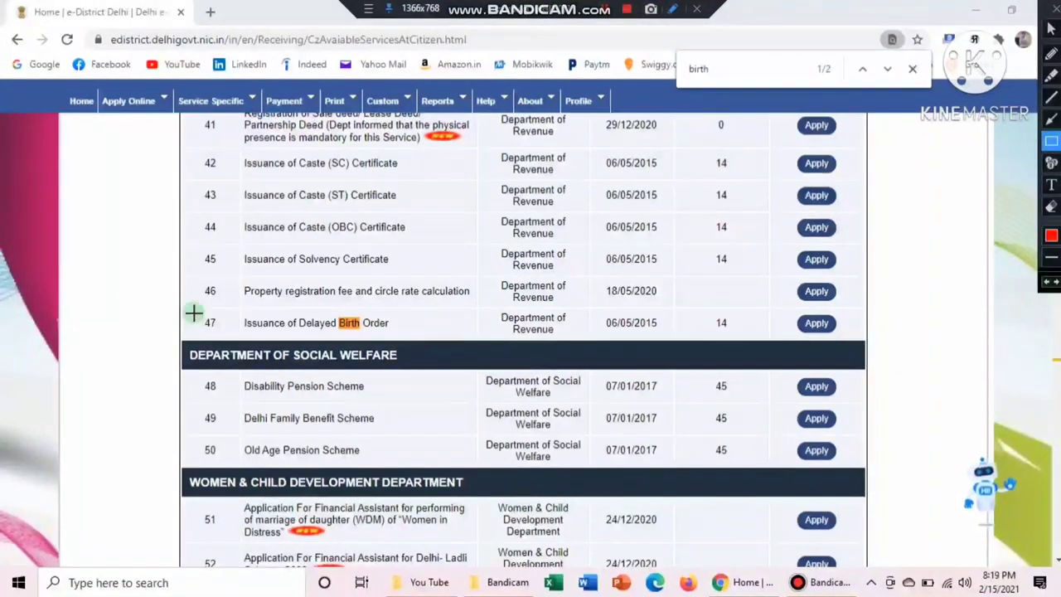
{"action": "mouse_move", "coordinate": [194, 314]}
{"action": "left_mouse_down"}
{"action": "mouse_move", "coordinate": [351, 335]}
{"action": "mouse_move", "coordinate": [839, 333]}
{"action": "left_mouse_up"}
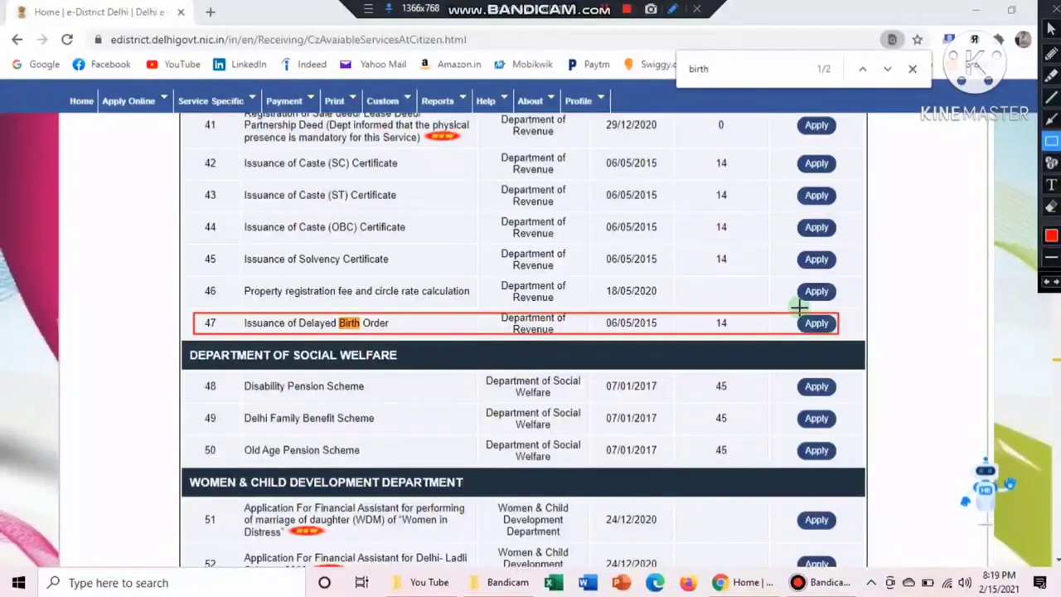
Mark its Department of Revenue and 14-day timeline, then clear the 'birth' search
{"action": "left_click_drag", "start_coordinate": [790, 302], "coordinate": [867, 342]}
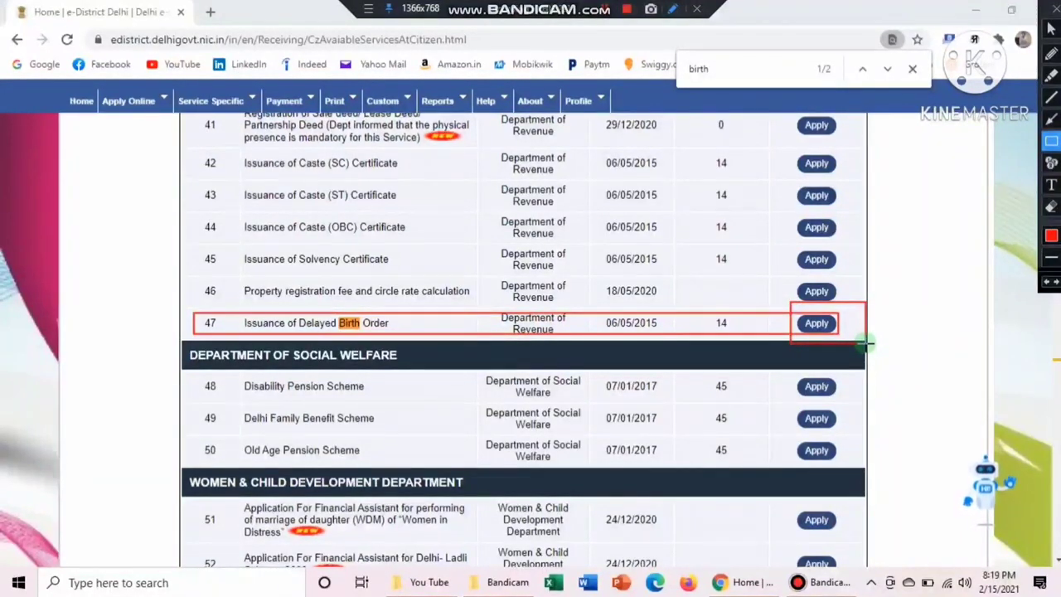
{"action": "left_click_drag", "start_coordinate": [706, 302], "coordinate": [740, 348]}
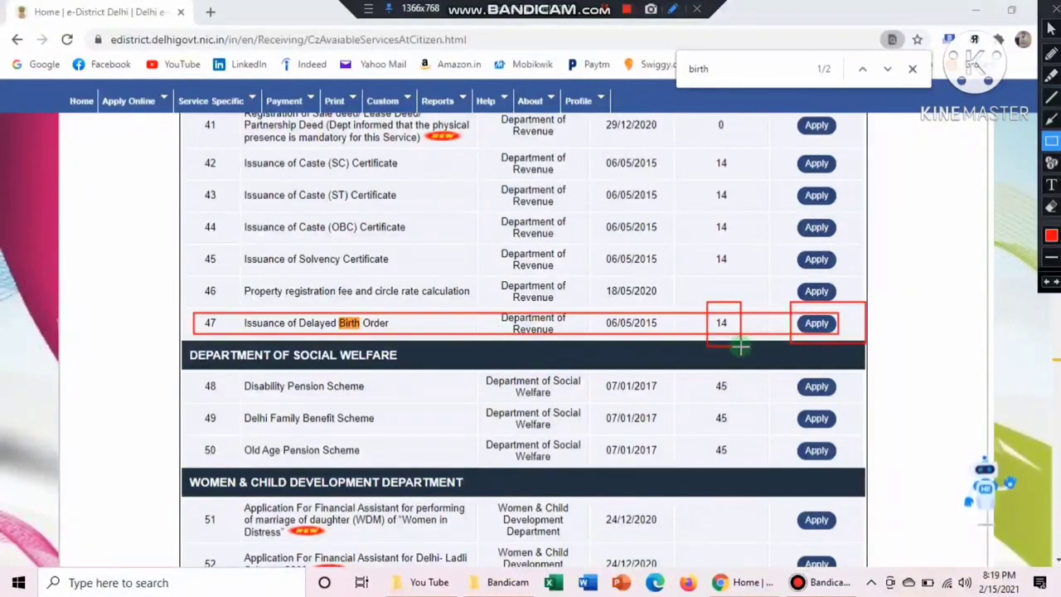
{"action": "key", "text": "Escape"}
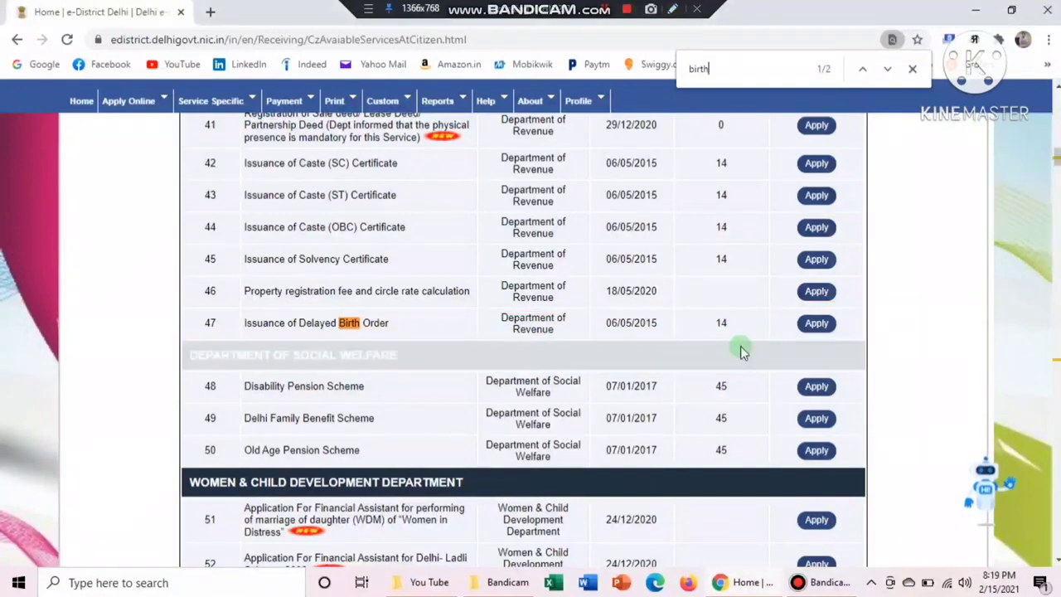
{"action": "key", "text": "BackSpace"}
{"action": "key", "text": "BackSpace"}
{"action": "key", "text": "BackSpace"}
{"action": "key", "text": "BackSpace"}
{"action": "key", "text": "BackSpace"}
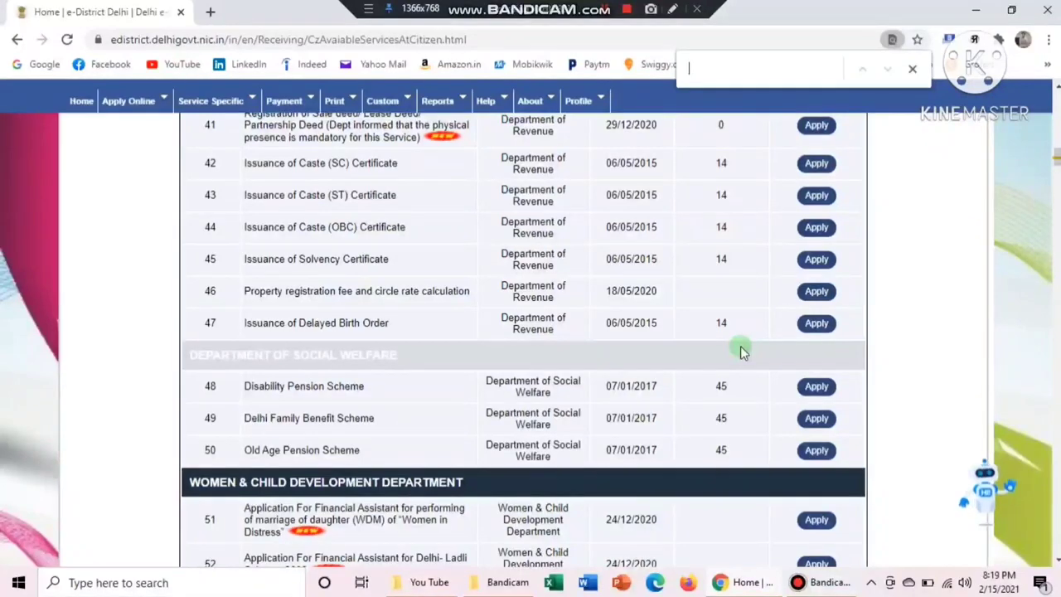
Find 'death' and box the Issuance of Delayed Death Order row, No. 16, with its 14-day timeline
{"action": "type", "text": "death"}
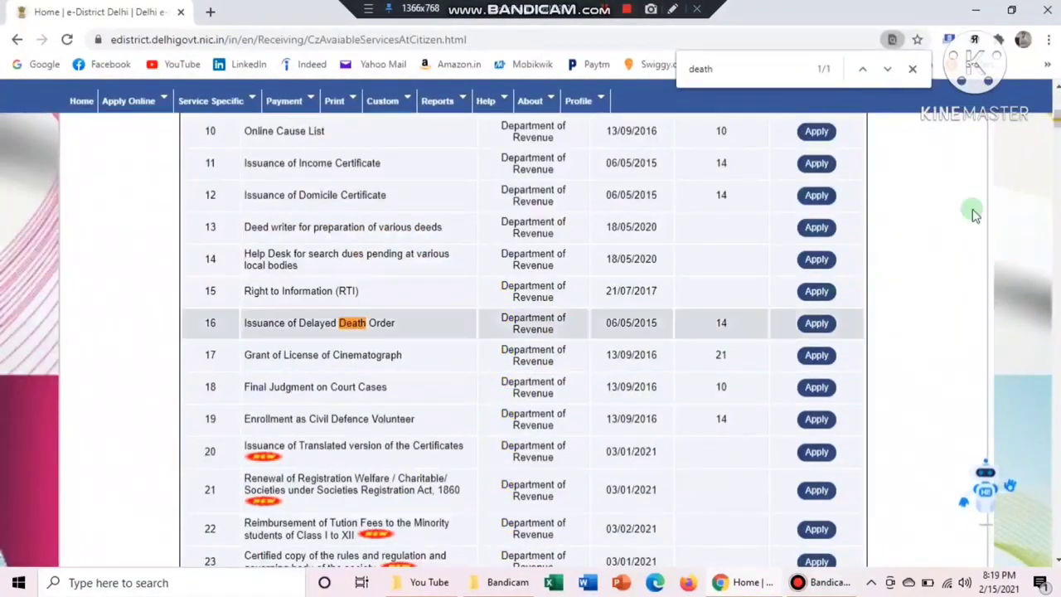
{"action": "left_click", "coordinate": [673, 10]}
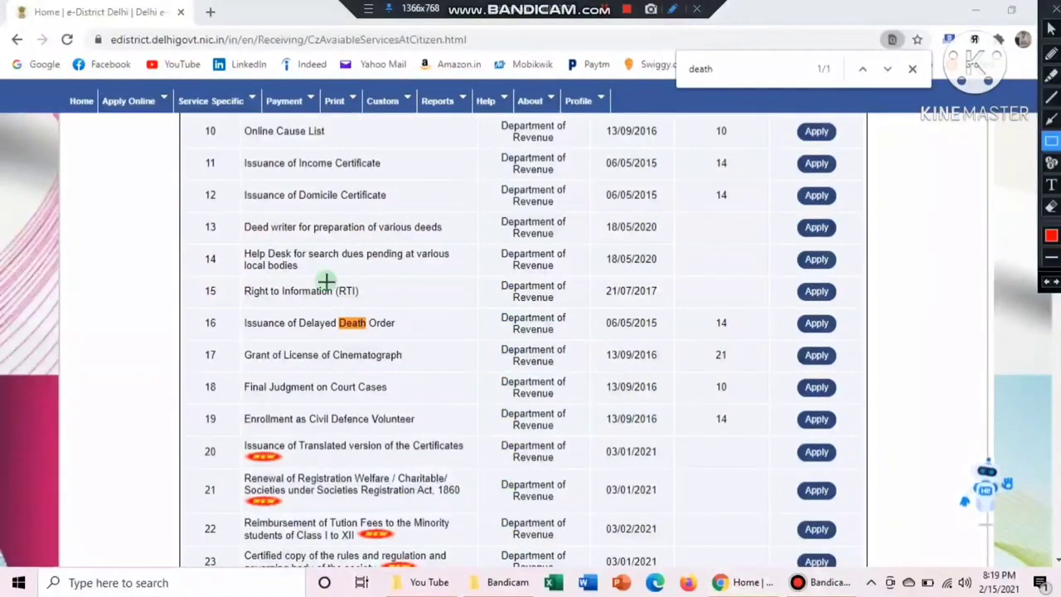
{"action": "mouse_move", "coordinate": [197, 310]}
{"action": "left_mouse_down"}
{"action": "mouse_move", "coordinate": [373, 372]}
{"action": "mouse_move", "coordinate": [502, 324]}
{"action": "mouse_move", "coordinate": [702, 337]}
{"action": "left_mouse_up"}
{"action": "left_click_drag", "start_coordinate": [801, 340], "coordinate": [868, 339]}
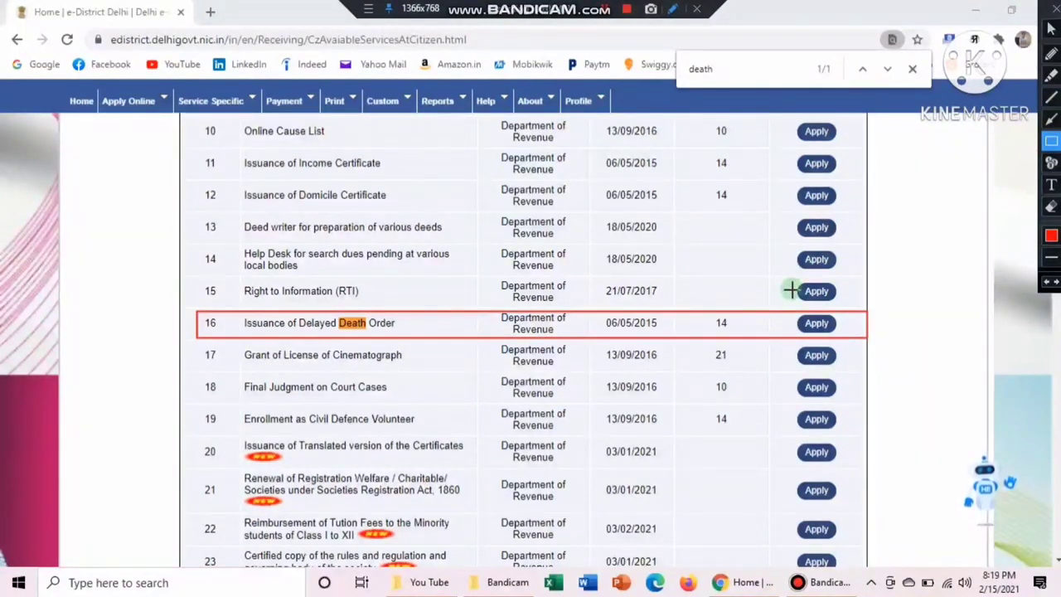
{"action": "left_click_drag", "start_coordinate": [790, 291], "coordinate": [842, 343]}
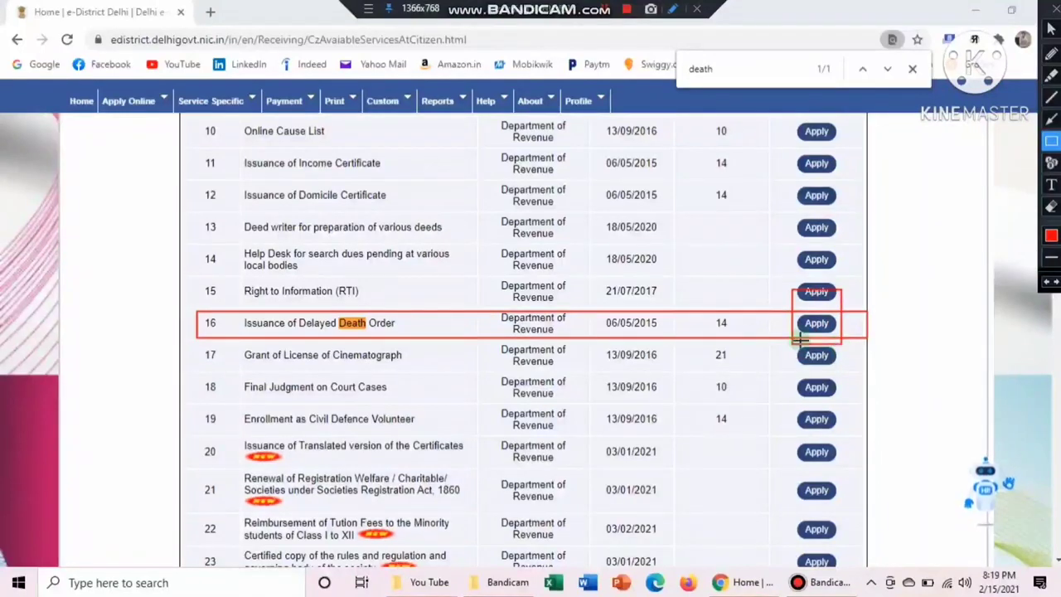
{"action": "left_click_drag", "start_coordinate": [704, 303], "coordinate": [742, 340]}
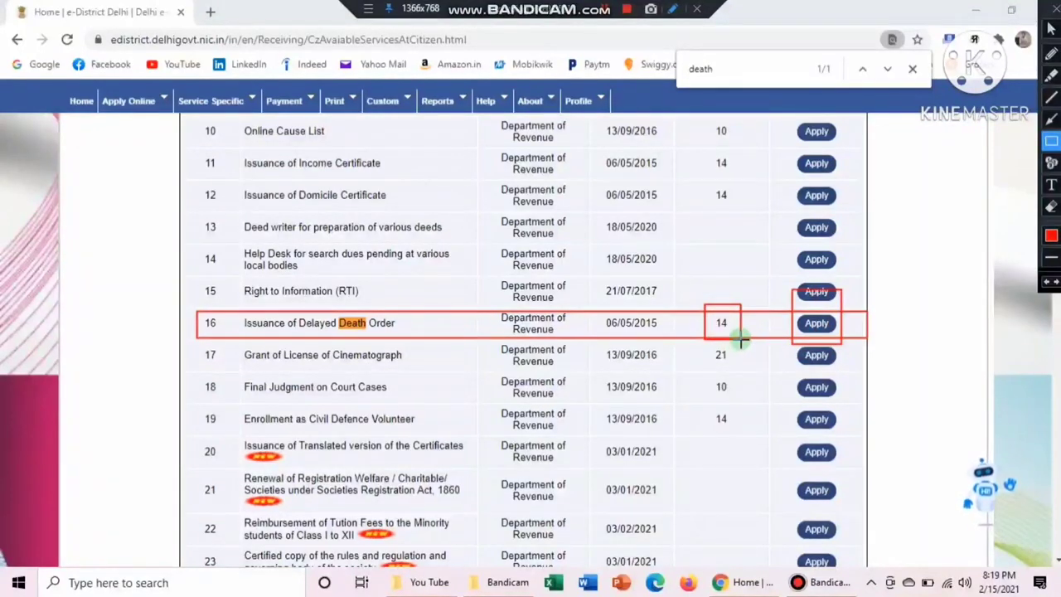
{"action": "key", "text": "Escape"}
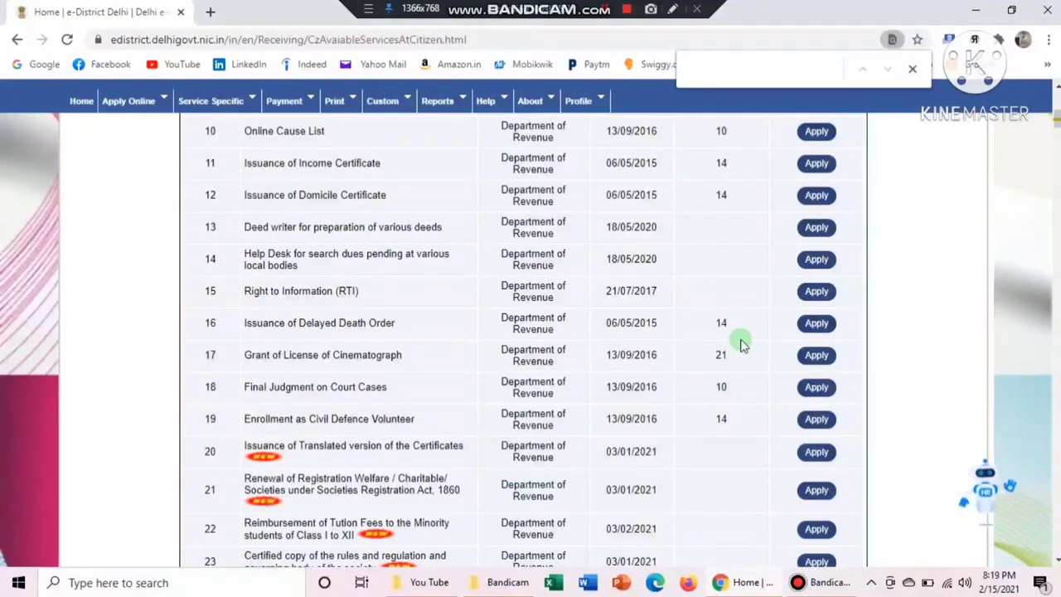
Locate Issuance of Delayed Birth Order (row 47) with a 'birth' search and apply for it
{"action": "type", "text": "birth"}
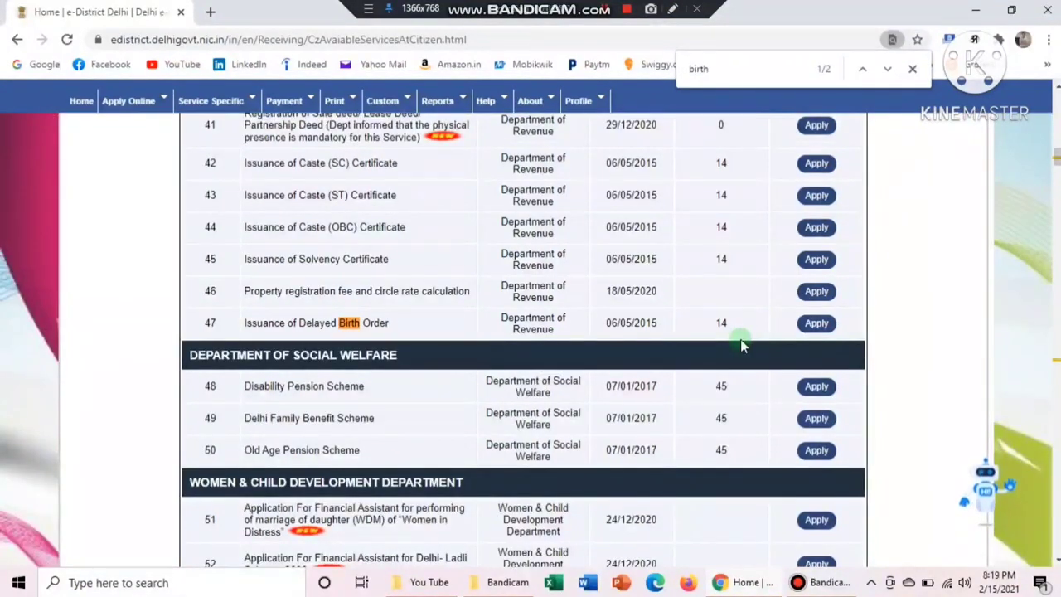
{"action": "left_click", "coordinate": [914, 71]}
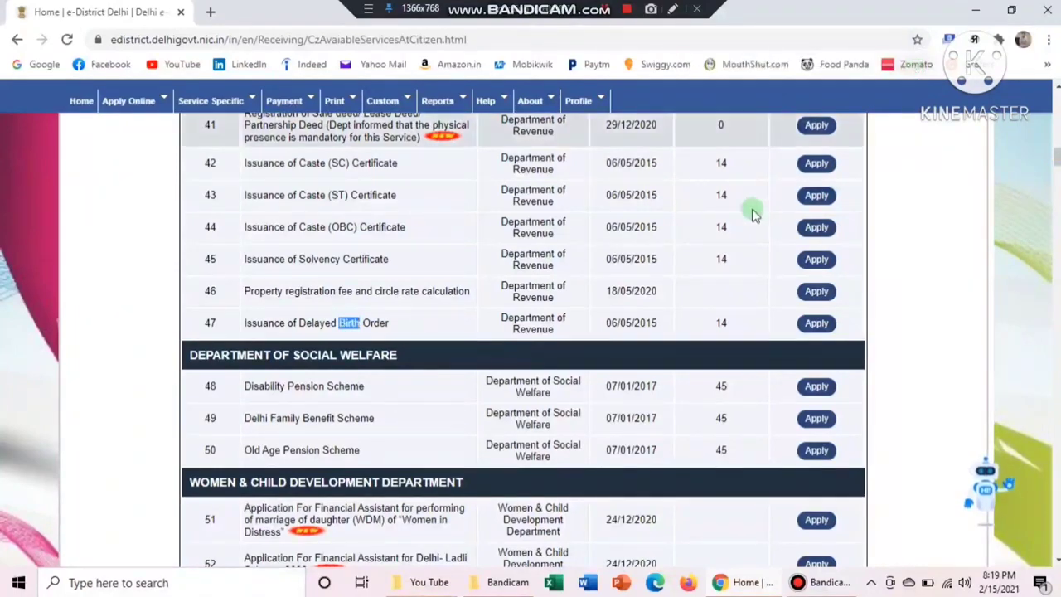
{"action": "left_click", "coordinate": [674, 9]}
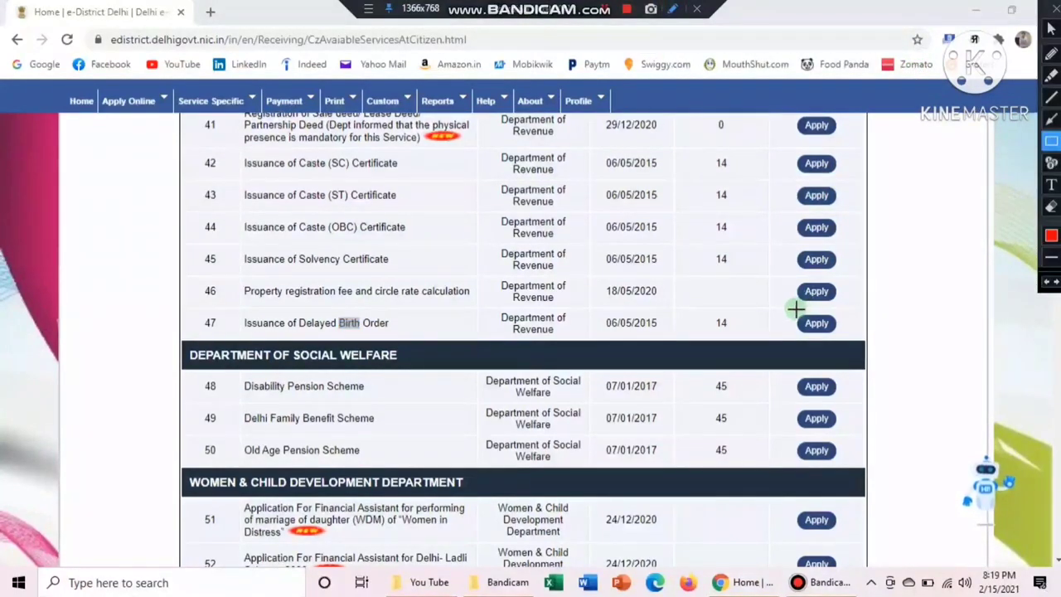
{"action": "mouse_move", "coordinate": [790, 309]}
{"action": "left_mouse_down"}
{"action": "mouse_move", "coordinate": [798, 324]}
{"action": "mouse_move", "coordinate": [862, 335]}
{"action": "mouse_move", "coordinate": [848, 338]}
{"action": "left_mouse_up"}
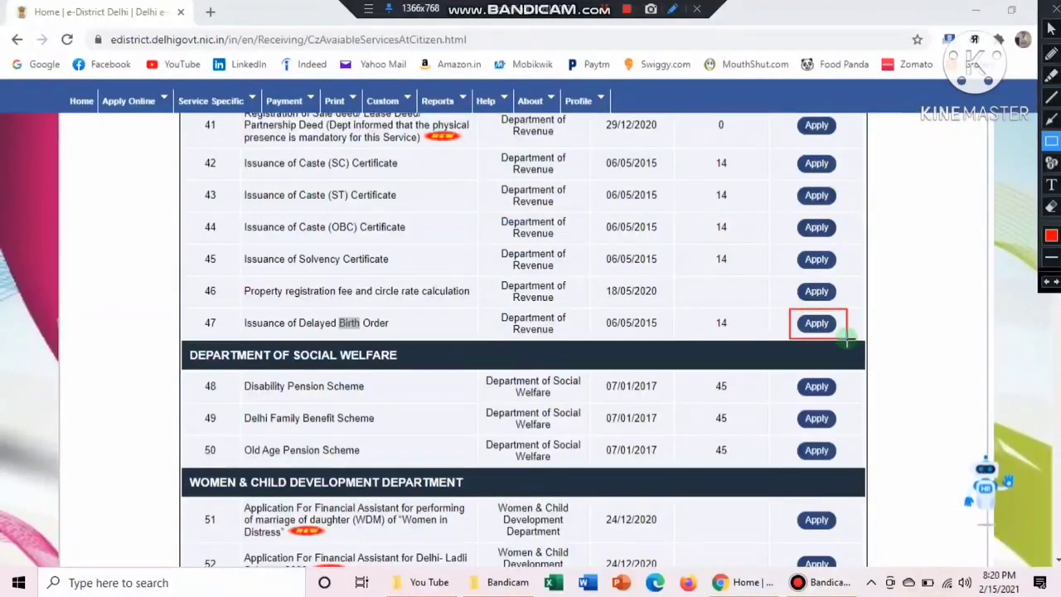
{"action": "key", "text": "ctrl+shift+d"}
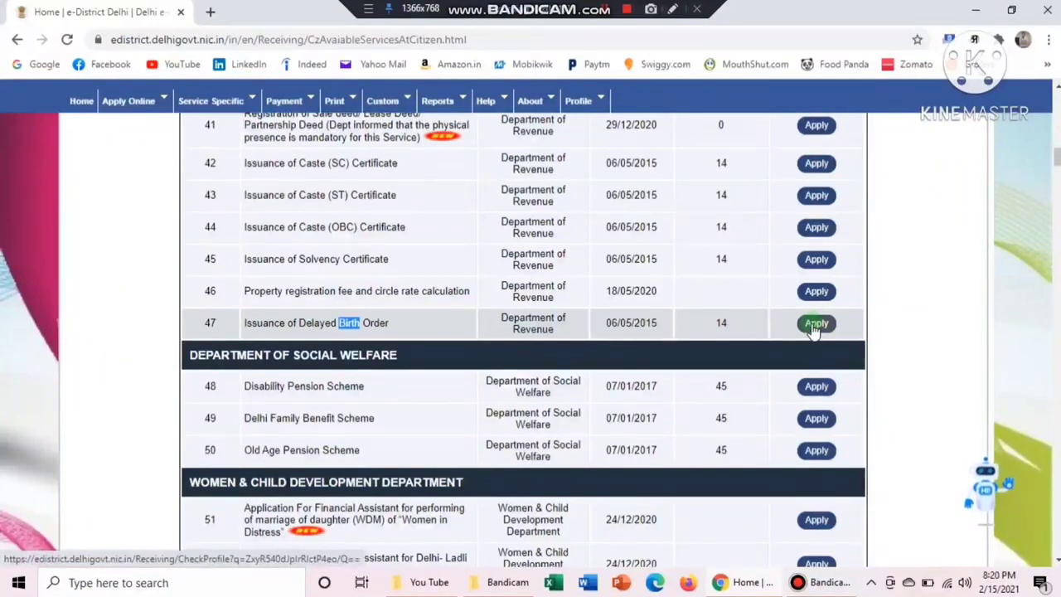
{"action": "left_click", "coordinate": [814, 325]}
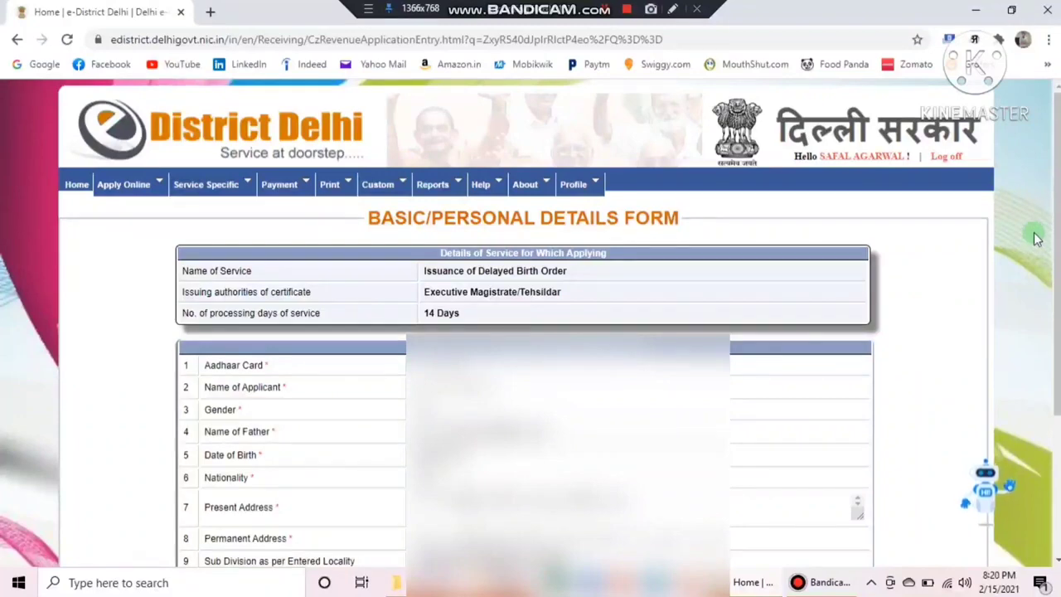
{"action": "scroll", "coordinate": [1058, 147], "scroll_direction": "down", "scroll_amount": 1}
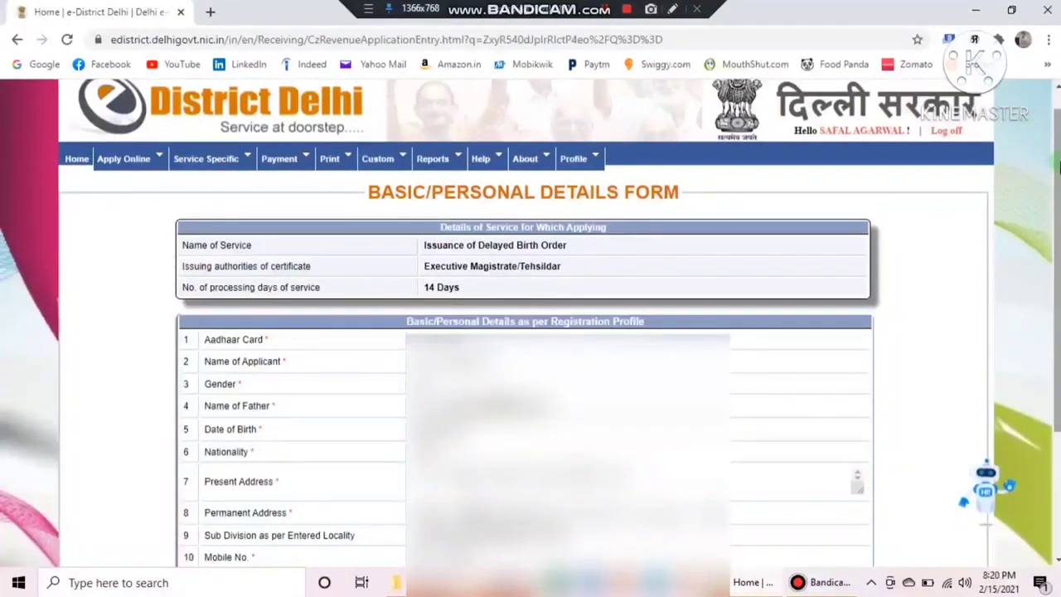
{"action": "left_click", "coordinate": [674, 10]}
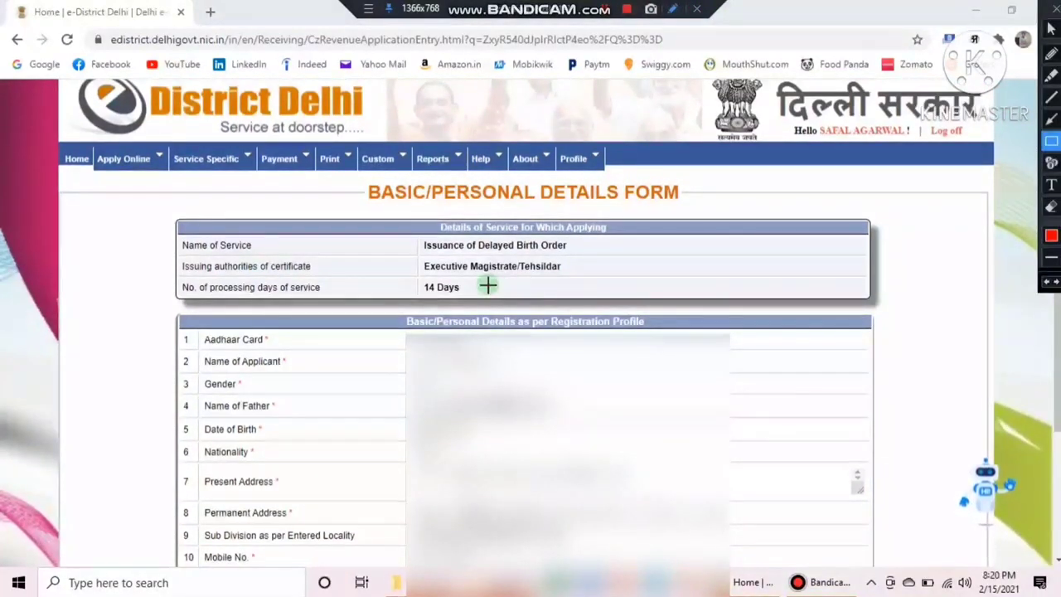
{"action": "mouse_move", "coordinate": [174, 230]}
{"action": "left_mouse_down"}
{"action": "mouse_move", "coordinate": [241, 253]}
{"action": "mouse_move", "coordinate": [495, 242]}
{"action": "mouse_move", "coordinate": [584, 257]}
{"action": "left_mouse_up"}
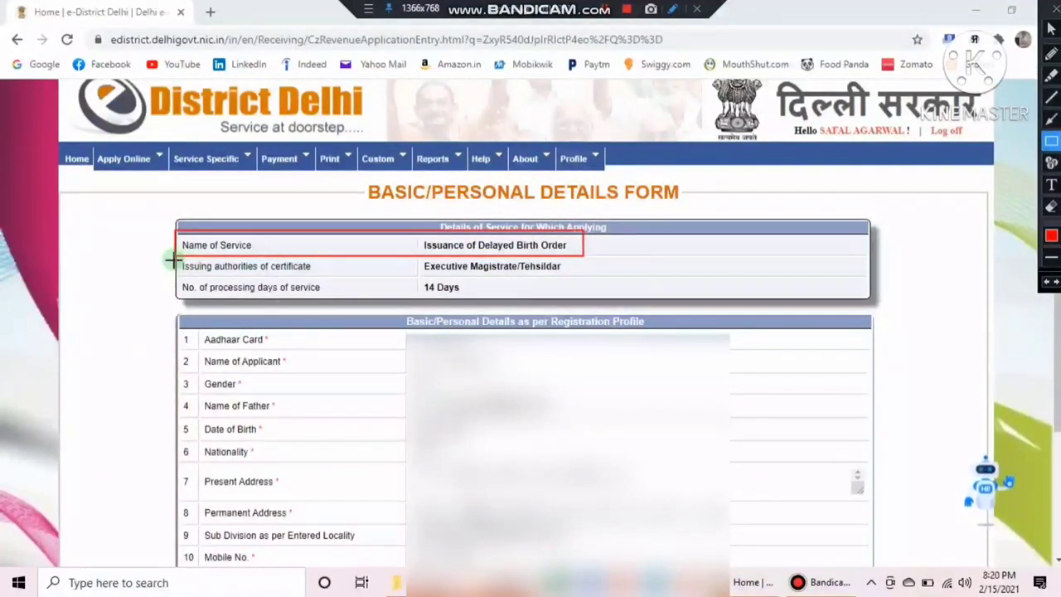
{"action": "mouse_move", "coordinate": [173, 258]}
{"action": "left_mouse_down"}
{"action": "mouse_move", "coordinate": [241, 274]}
{"action": "mouse_move", "coordinate": [585, 281]}
{"action": "left_mouse_up"}
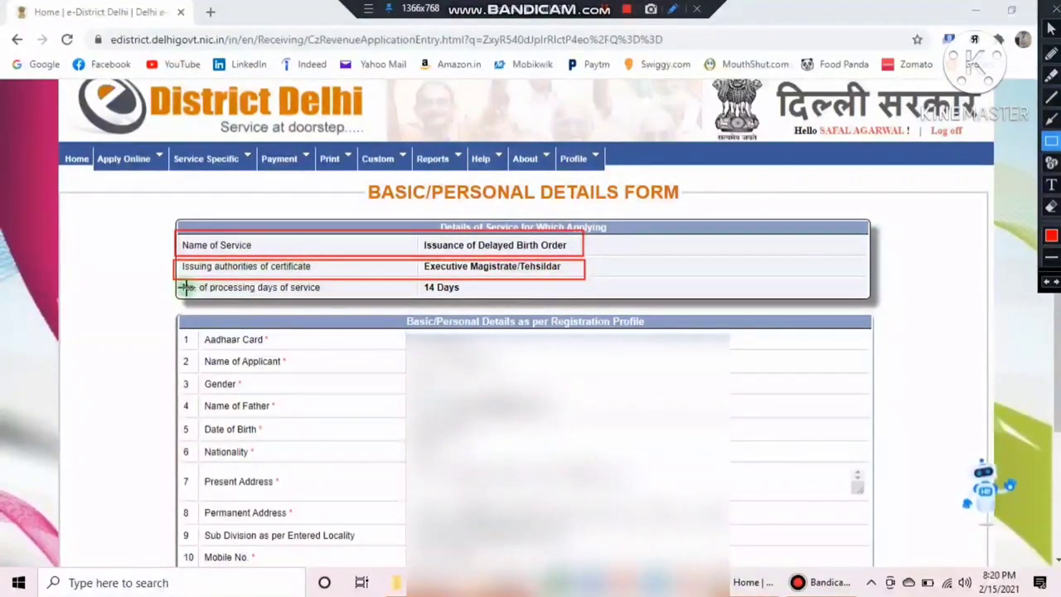
{"action": "mouse_move", "coordinate": [170, 279]}
{"action": "left_mouse_down"}
{"action": "mouse_move", "coordinate": [282, 305]}
{"action": "mouse_move", "coordinate": [508, 297]}
{"action": "left_mouse_up"}
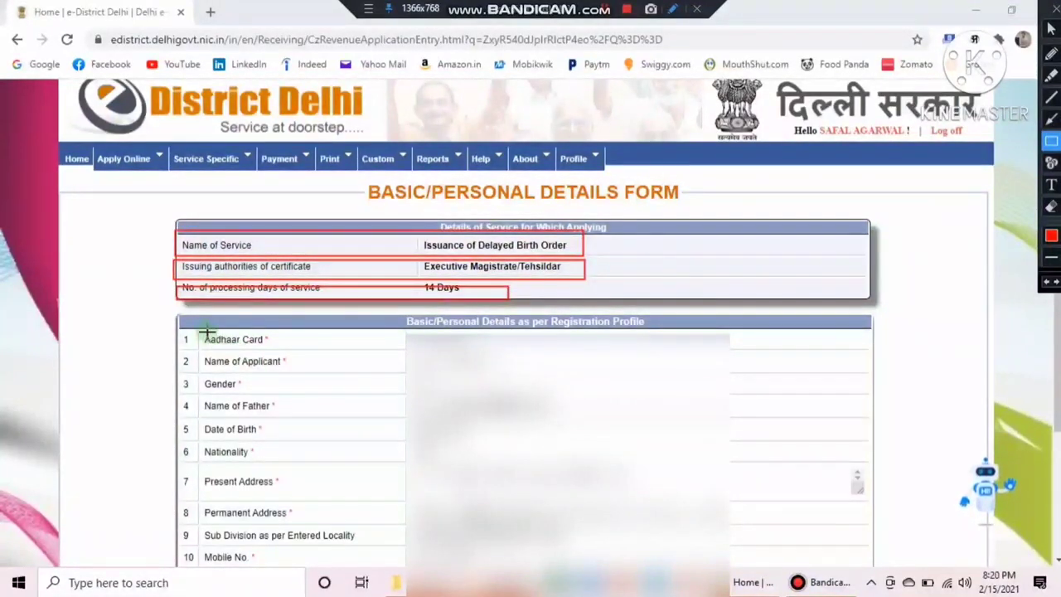
{"action": "left_click_drag", "start_coordinate": [196, 325], "coordinate": [340, 571]}
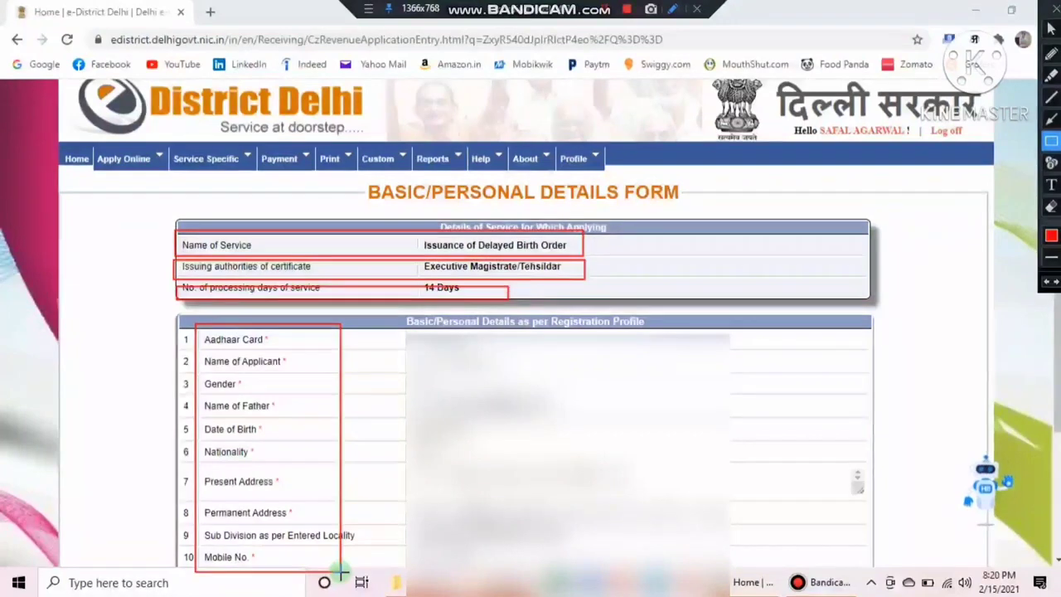
{"action": "key", "text": "Escape"}
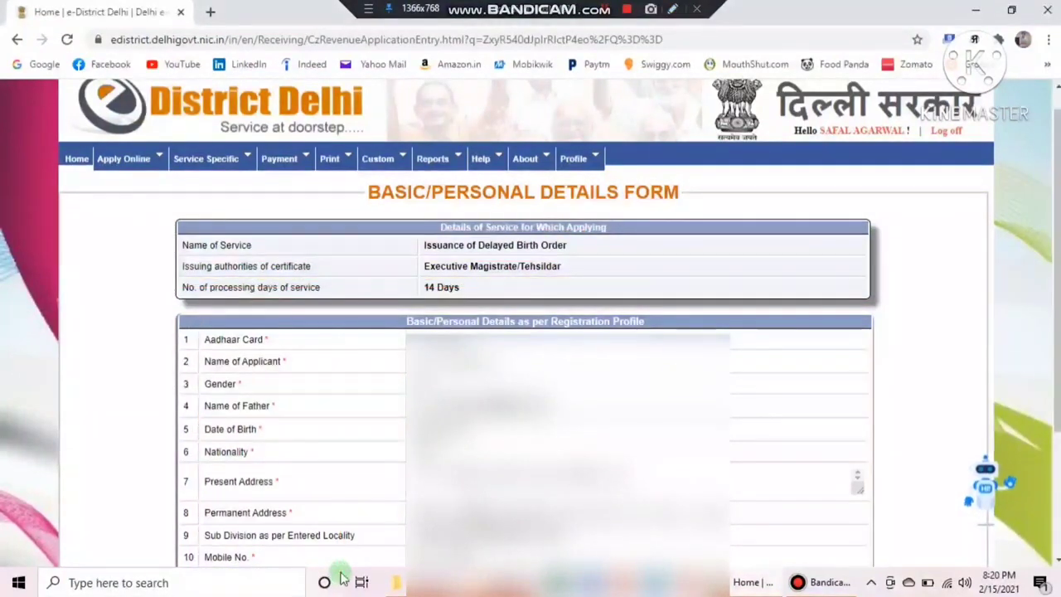
{"action": "left_click", "coordinate": [672, 9]}
{"action": "left_click_drag", "start_coordinate": [198, 330], "coordinate": [270, 348]}
{"action": "left_click_drag", "start_coordinate": [193, 357], "coordinate": [305, 371]}
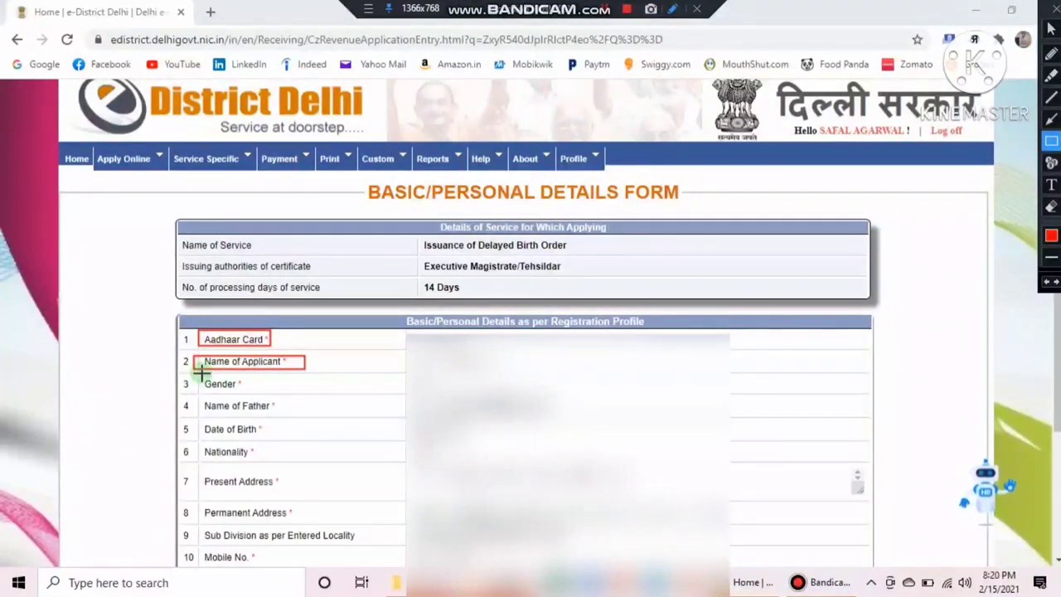
{"action": "mouse_move", "coordinate": [202, 374]}
{"action": "left_mouse_down"}
{"action": "mouse_move", "coordinate": [250, 395]}
{"action": "mouse_move", "coordinate": [228, 411]}
{"action": "mouse_move", "coordinate": [283, 416]}
{"action": "left_mouse_up"}
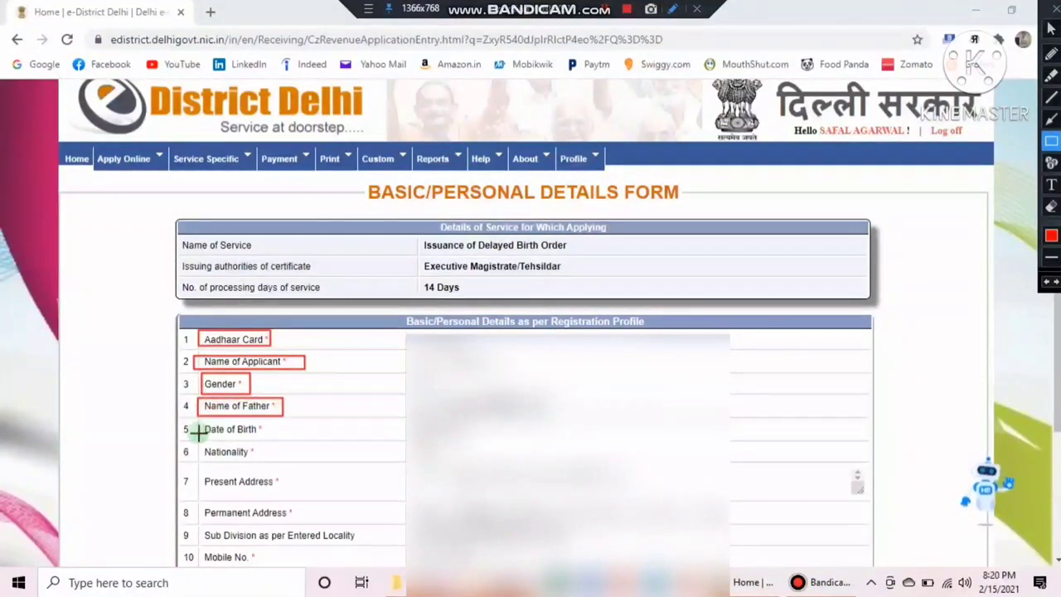
{"action": "mouse_move", "coordinate": [193, 422]}
{"action": "left_mouse_down"}
{"action": "mouse_move", "coordinate": [270, 437]}
{"action": "mouse_move", "coordinate": [260, 458]}
{"action": "left_mouse_up"}
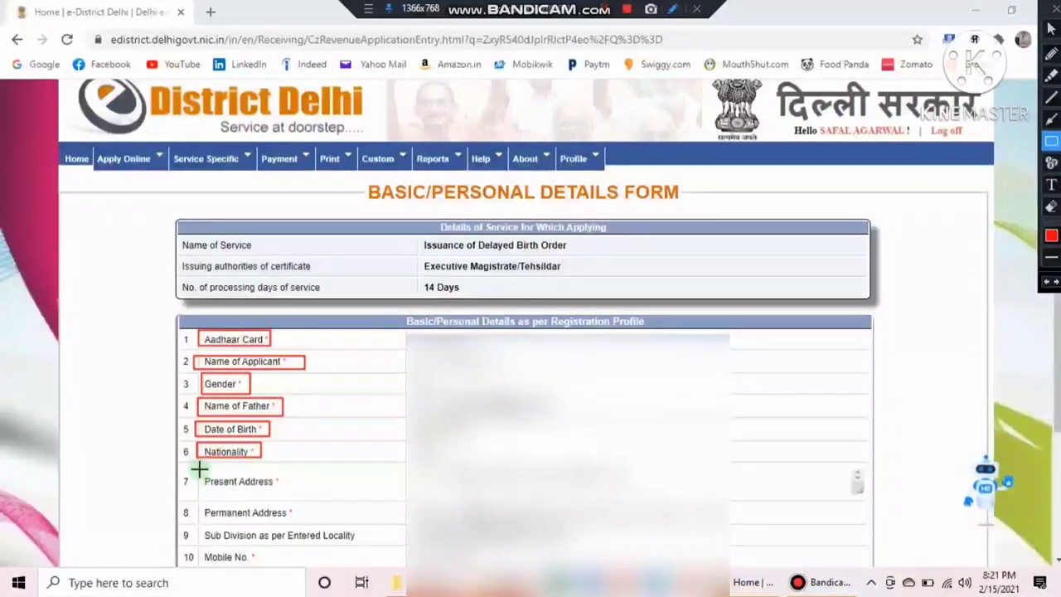
{"action": "mouse_move", "coordinate": [200, 469]}
{"action": "left_mouse_down"}
{"action": "mouse_move", "coordinate": [225, 493]}
{"action": "mouse_move", "coordinate": [283, 493]}
{"action": "left_mouse_up"}
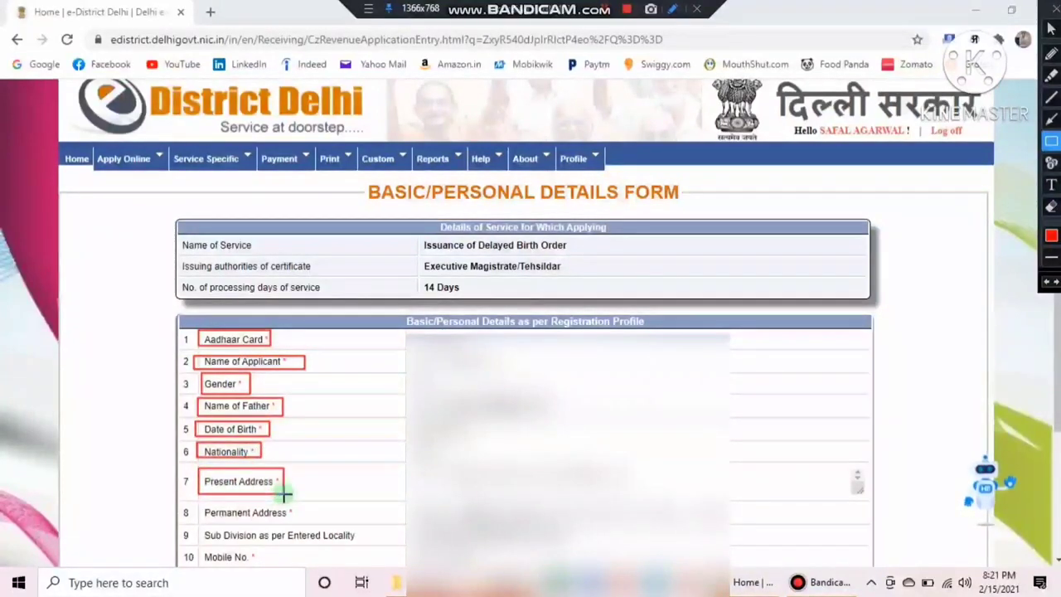
{"action": "mouse_move", "coordinate": [198, 500]}
{"action": "left_mouse_down"}
{"action": "mouse_move", "coordinate": [325, 525]}
{"action": "mouse_move", "coordinate": [315, 524]}
{"action": "left_mouse_up"}
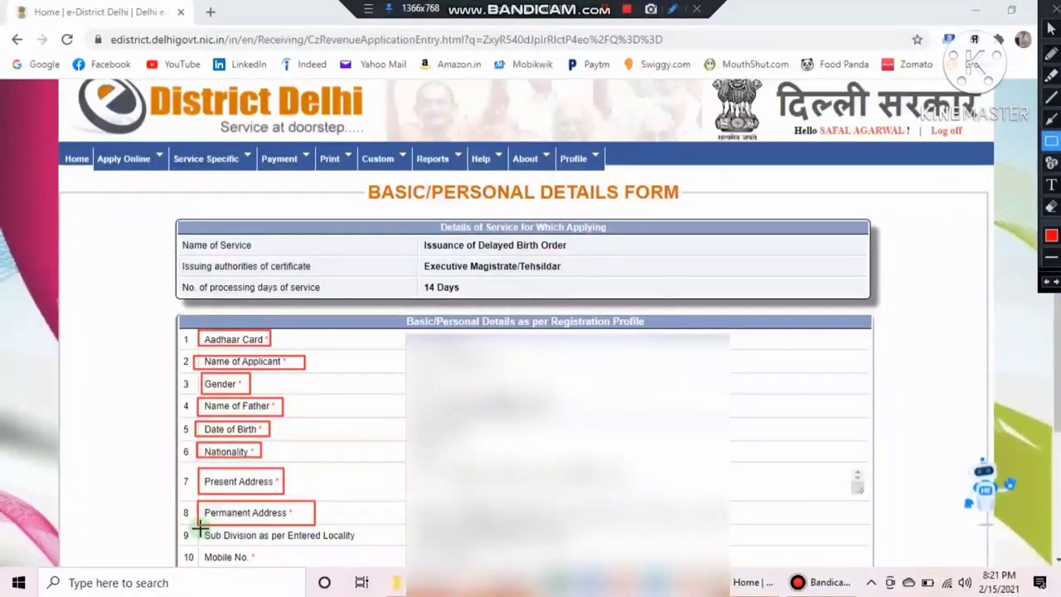
{"action": "mouse_move", "coordinate": [200, 525]}
{"action": "left_mouse_down"}
{"action": "mouse_move", "coordinate": [260, 540]}
{"action": "mouse_move", "coordinate": [360, 540]}
{"action": "left_mouse_up"}
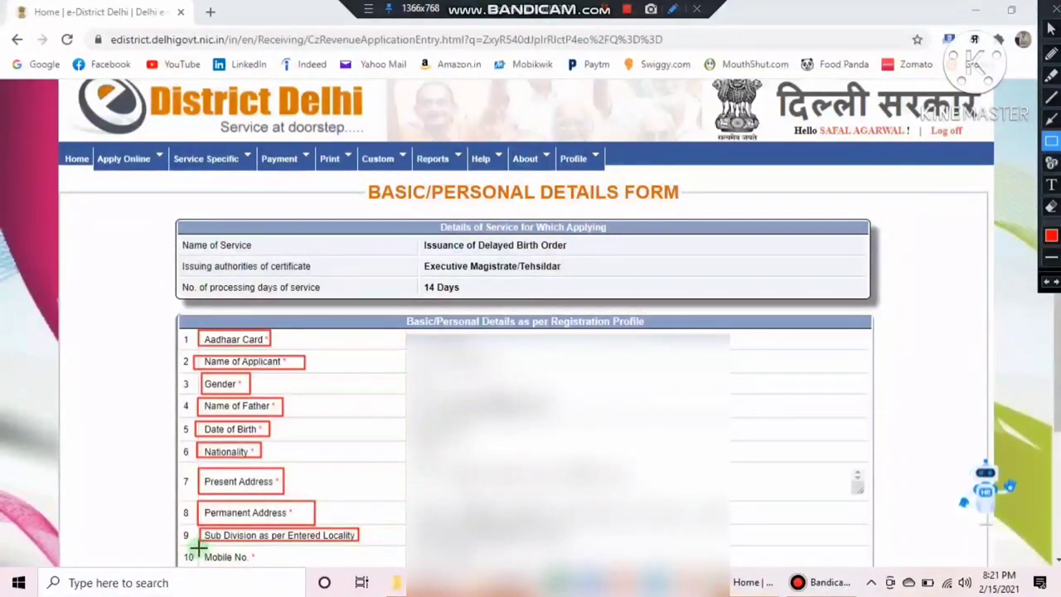
{"action": "left_click_drag", "start_coordinate": [199, 548], "coordinate": [260, 563]}
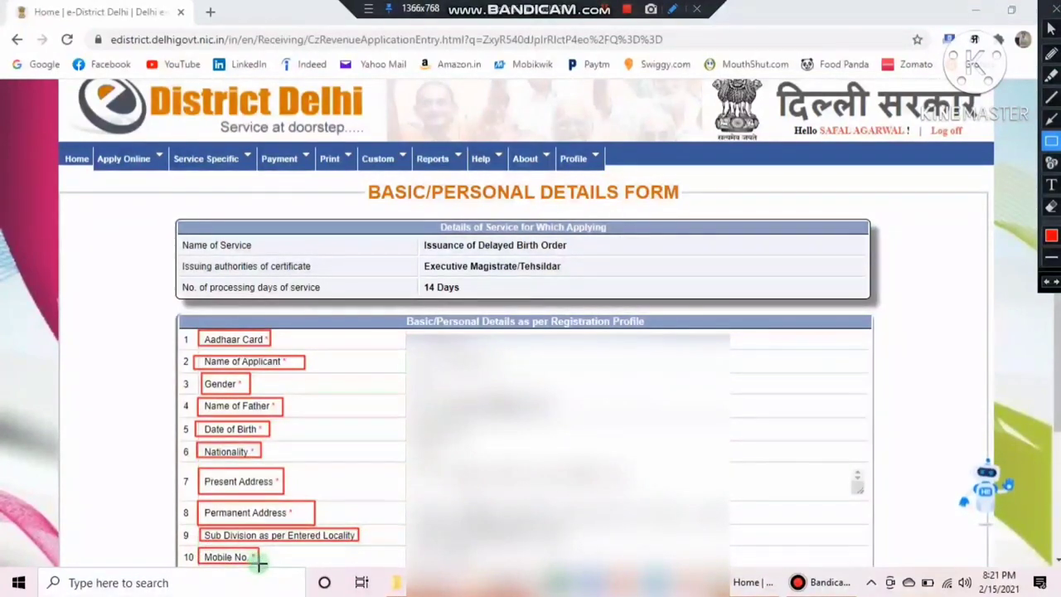
{"action": "mouse_move", "coordinate": [395, 310]}
{"action": "left_mouse_down"}
{"action": "mouse_move", "coordinate": [446, 325]}
{"action": "mouse_move", "coordinate": [643, 328]}
{"action": "left_mouse_up"}
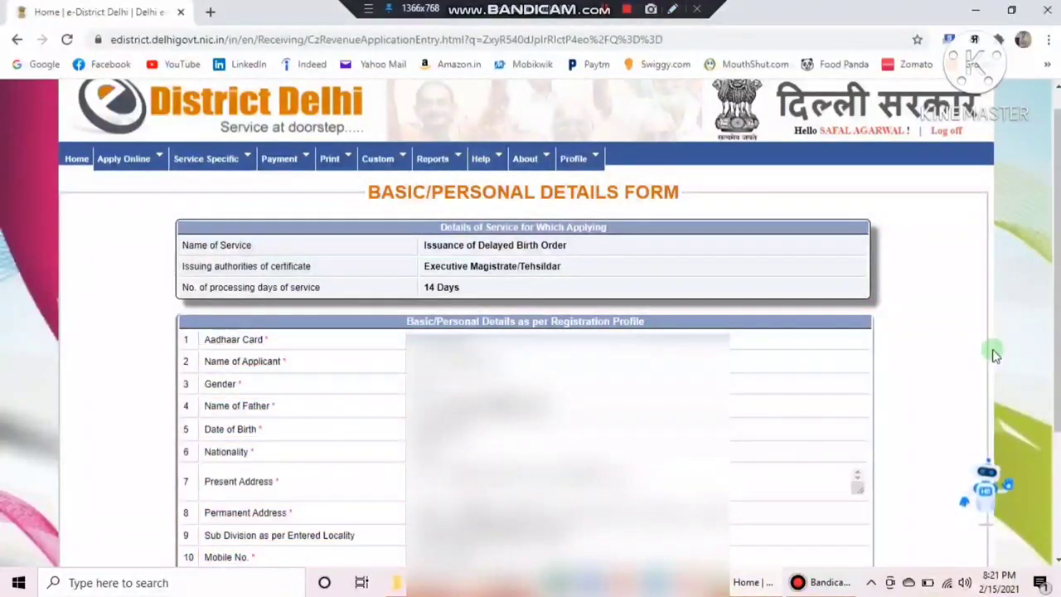
Scroll to the bottom of the applicant details and continue to the Birth Registration Order entry form
{"action": "scroll", "coordinate": [531, 332], "scroll_direction": "down", "scroll_amount": 2}
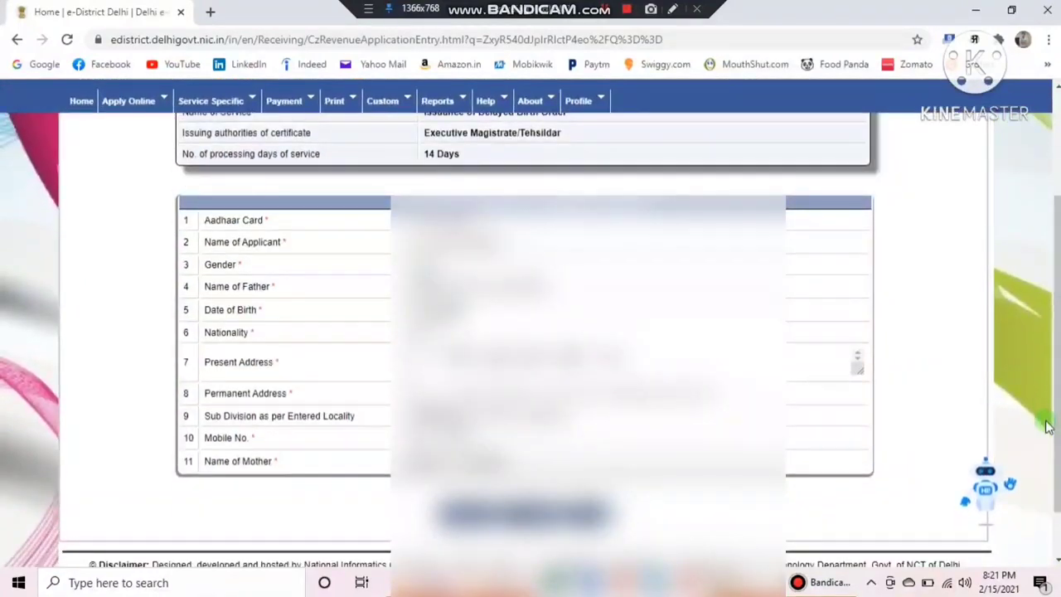
{"action": "left_click", "coordinate": [673, 9]}
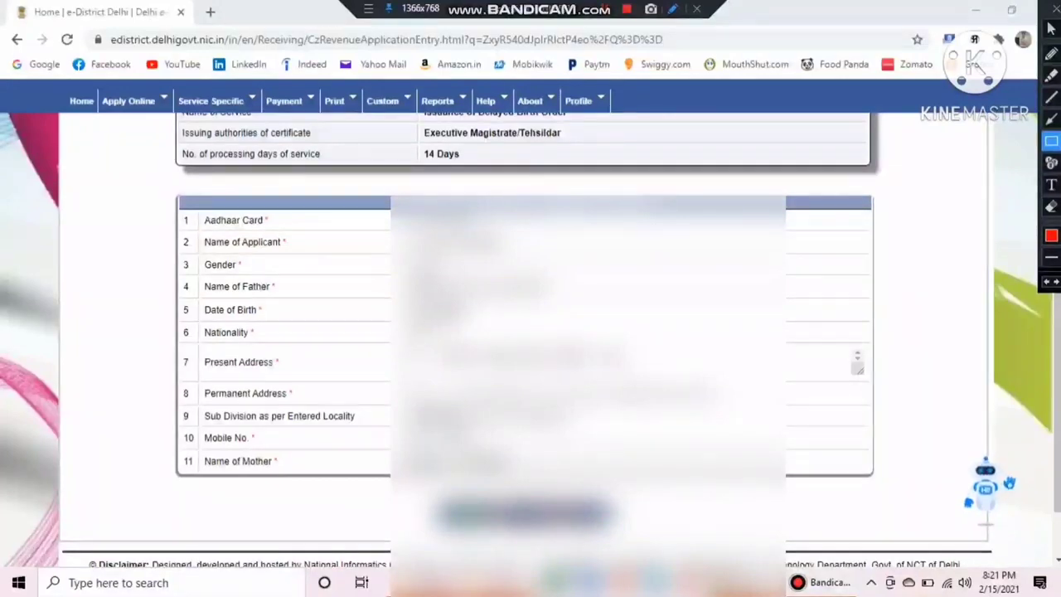
{"action": "key", "text": "ctrl+alt+d"}
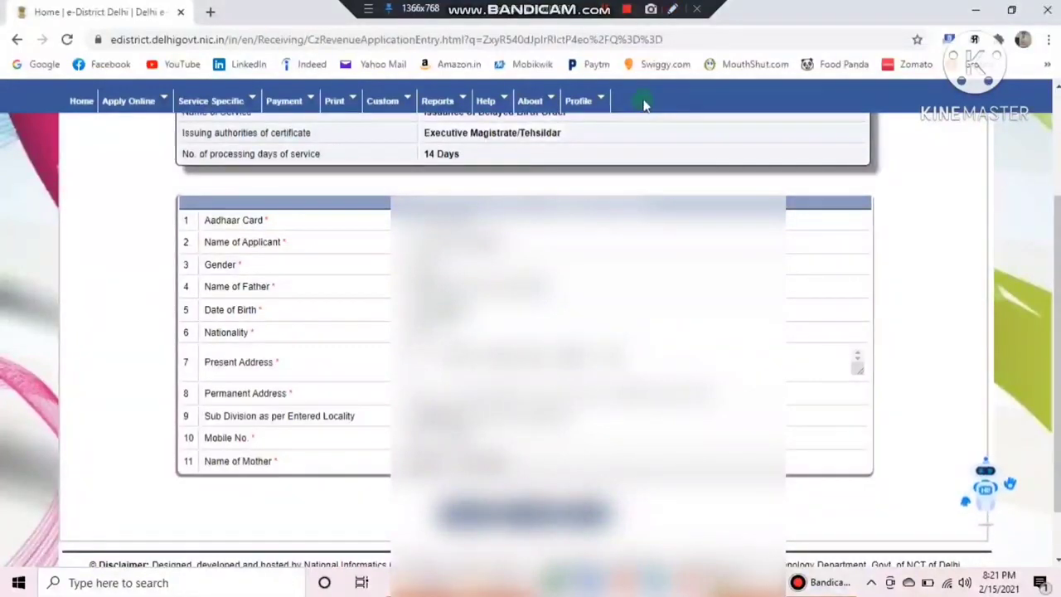
{"action": "left_click", "coordinate": [673, 9]}
{"action": "left_click_drag", "start_coordinate": [430, 498], "coordinate": [487, 531]}
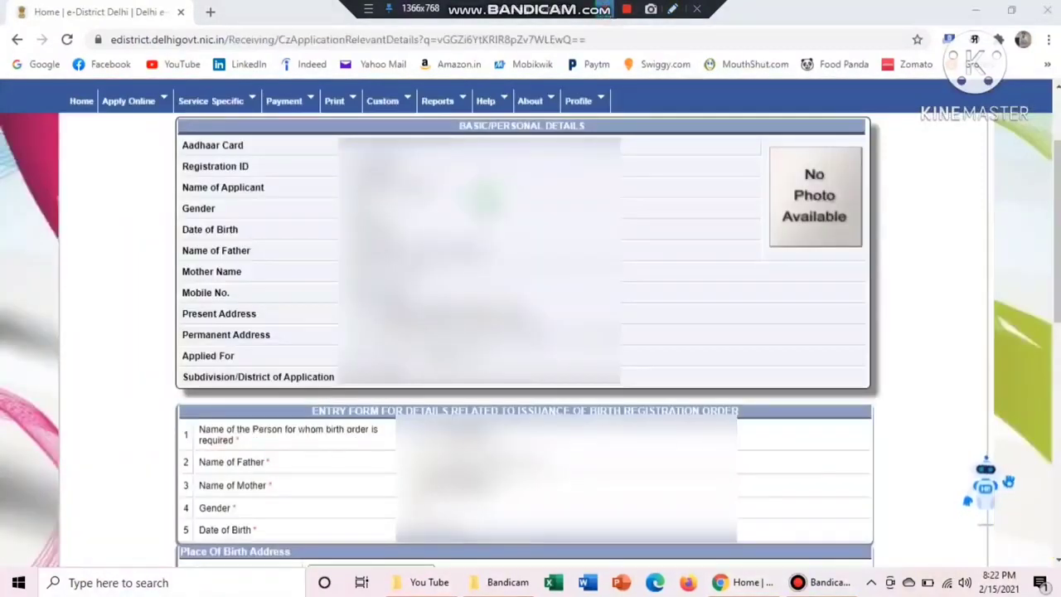
{"action": "left_click", "coordinate": [673, 9]}
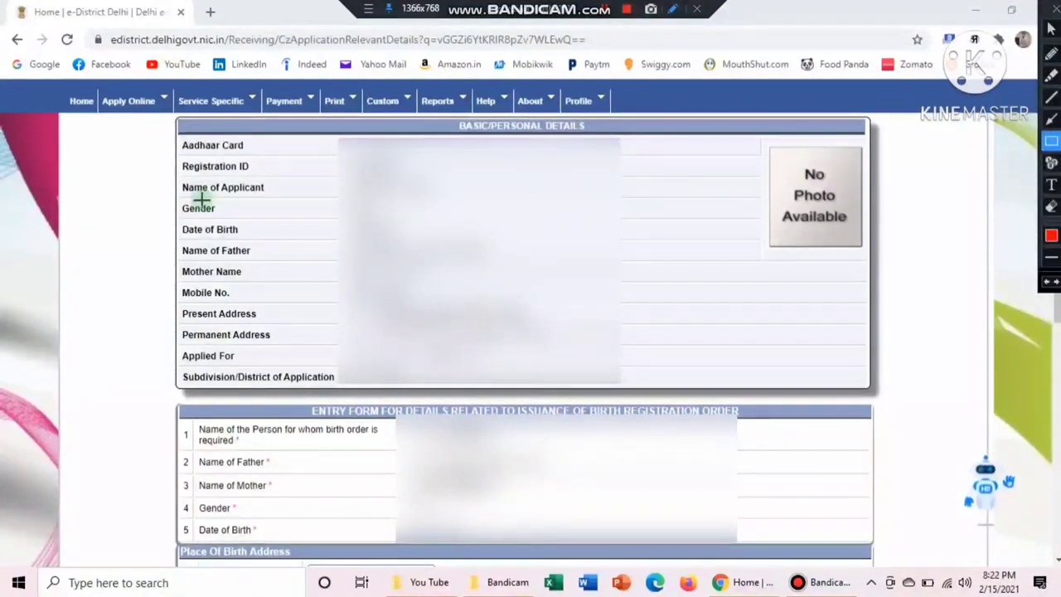
{"action": "left_click_drag", "start_coordinate": [169, 138], "coordinate": [351, 398]}
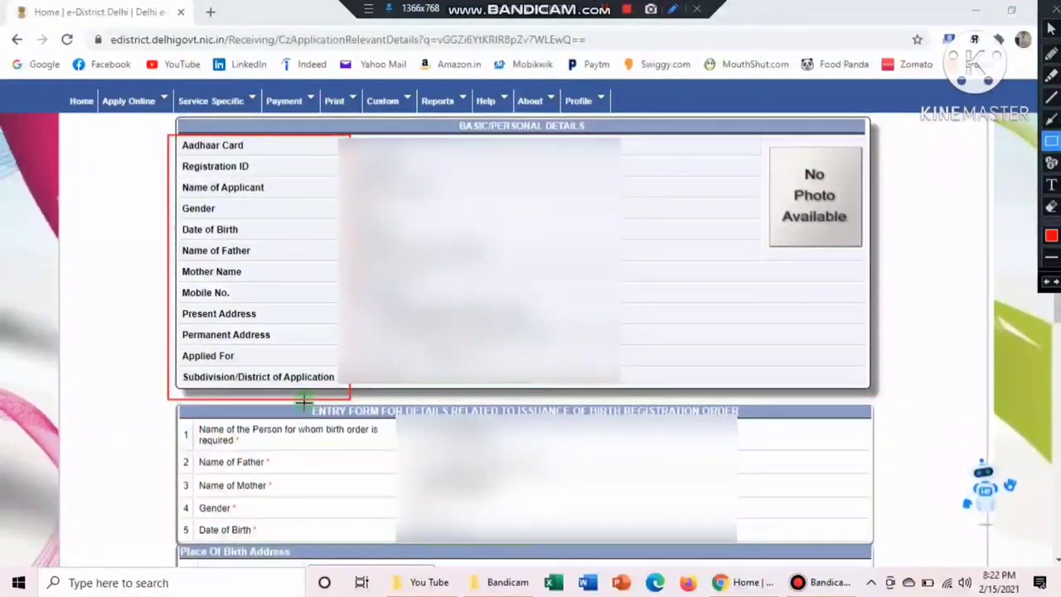
{"action": "mouse_move", "coordinate": [303, 401]}
{"action": "left_mouse_down"}
{"action": "mouse_move", "coordinate": [437, 424]}
{"action": "mouse_move", "coordinate": [643, 440]}
{"action": "mouse_move", "coordinate": [723, 440]}
{"action": "mouse_move", "coordinate": [767, 422]}
{"action": "left_mouse_up"}
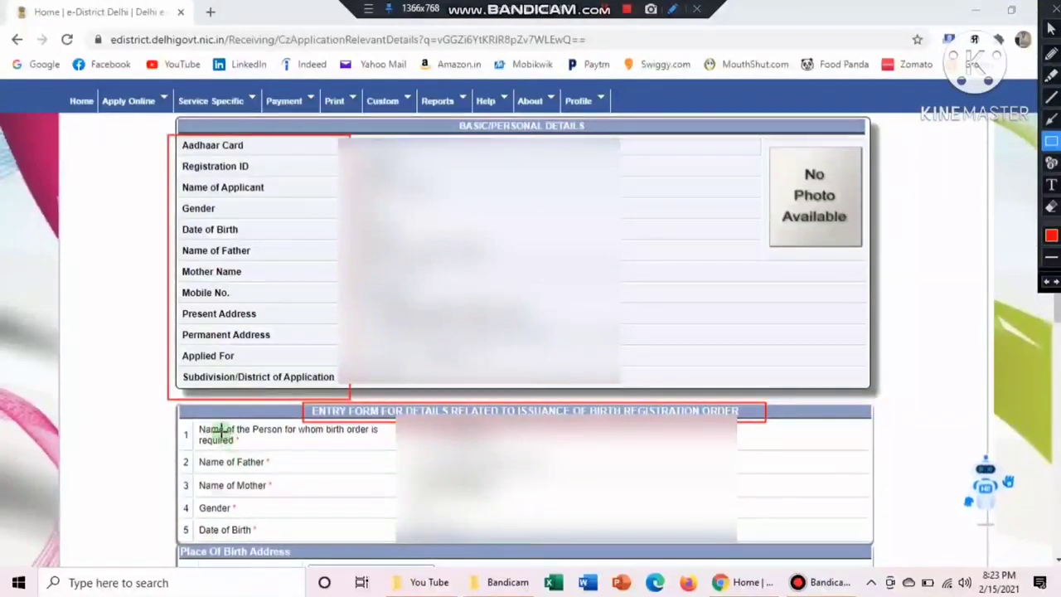
{"action": "mouse_move", "coordinate": [190, 415]}
{"action": "left_mouse_down"}
{"action": "mouse_move", "coordinate": [217, 440]}
{"action": "mouse_move", "coordinate": [311, 463]}
{"action": "mouse_move", "coordinate": [375, 446]}
{"action": "left_mouse_up"}
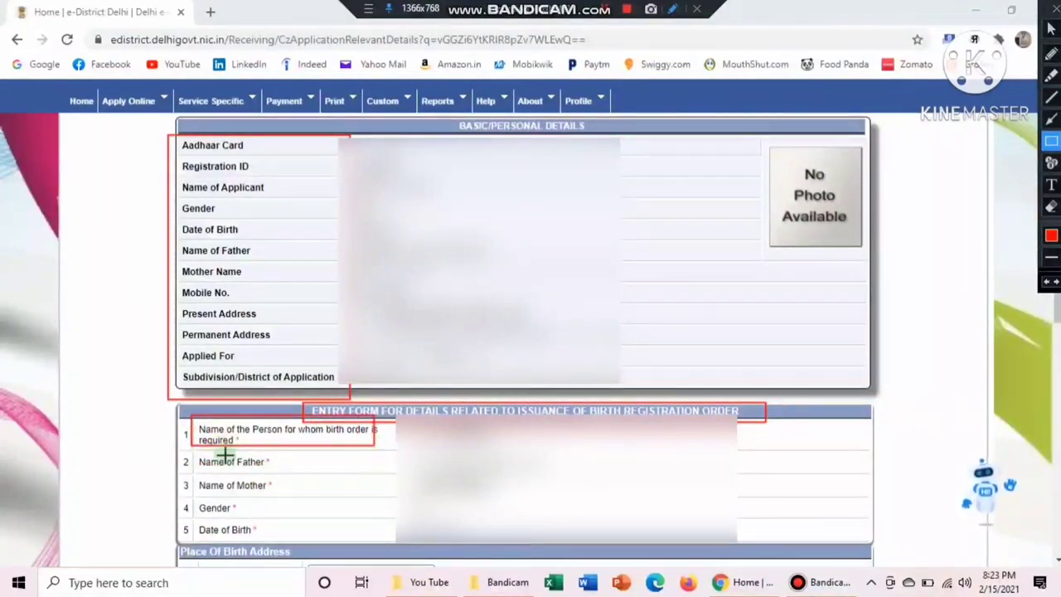
{"action": "left_click", "coordinate": [190, 455]}
{"action": "left_click_drag", "start_coordinate": [206, 470], "coordinate": [264, 473]}
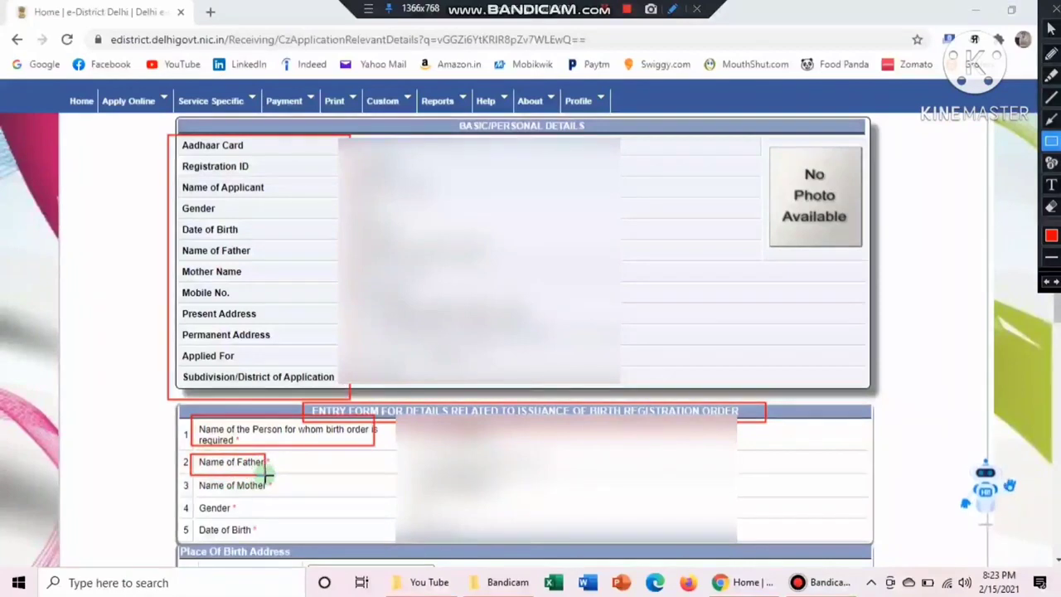
{"action": "left_click_drag", "start_coordinate": [190, 477], "coordinate": [292, 493]}
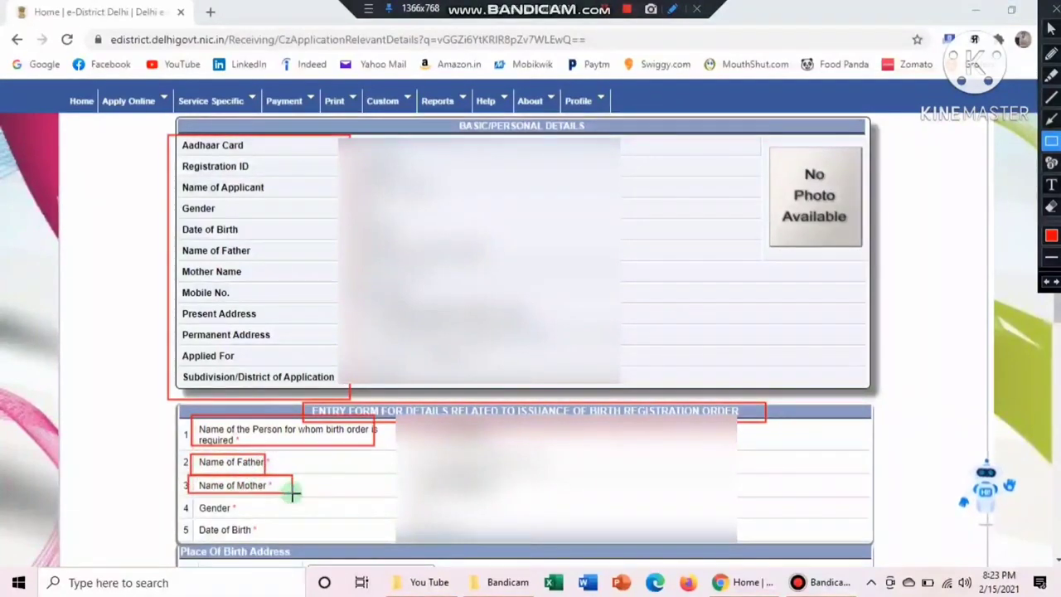
{"action": "mouse_move", "coordinate": [190, 497]}
{"action": "left_mouse_down"}
{"action": "mouse_move", "coordinate": [261, 525]}
{"action": "mouse_move", "coordinate": [257, 514]}
{"action": "left_mouse_up"}
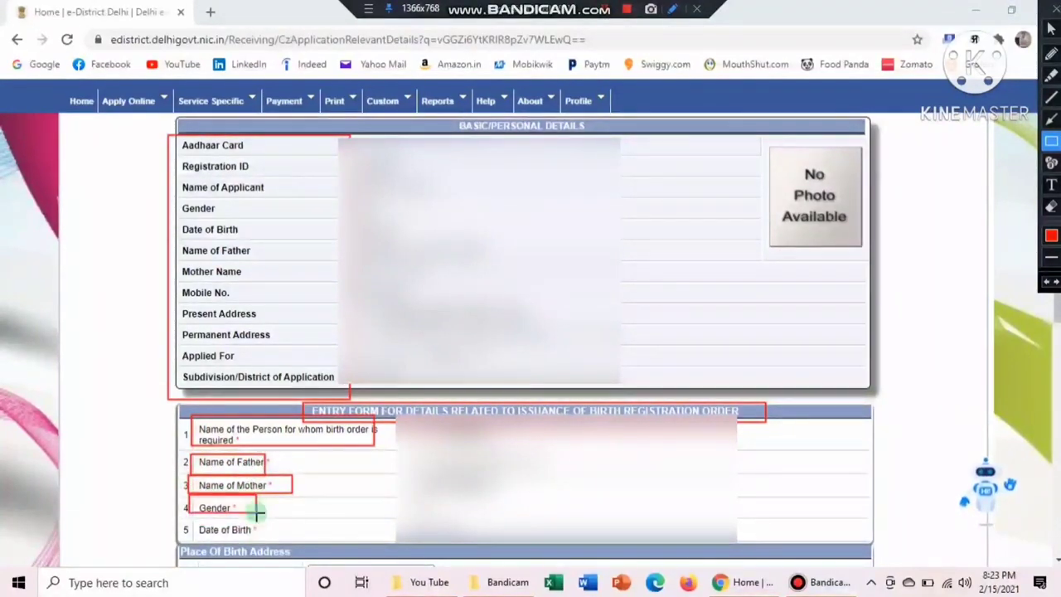
{"action": "mouse_move", "coordinate": [181, 518]}
{"action": "left_mouse_down"}
{"action": "mouse_move", "coordinate": [240, 539]}
{"action": "mouse_move", "coordinate": [276, 537]}
{"action": "left_mouse_up"}
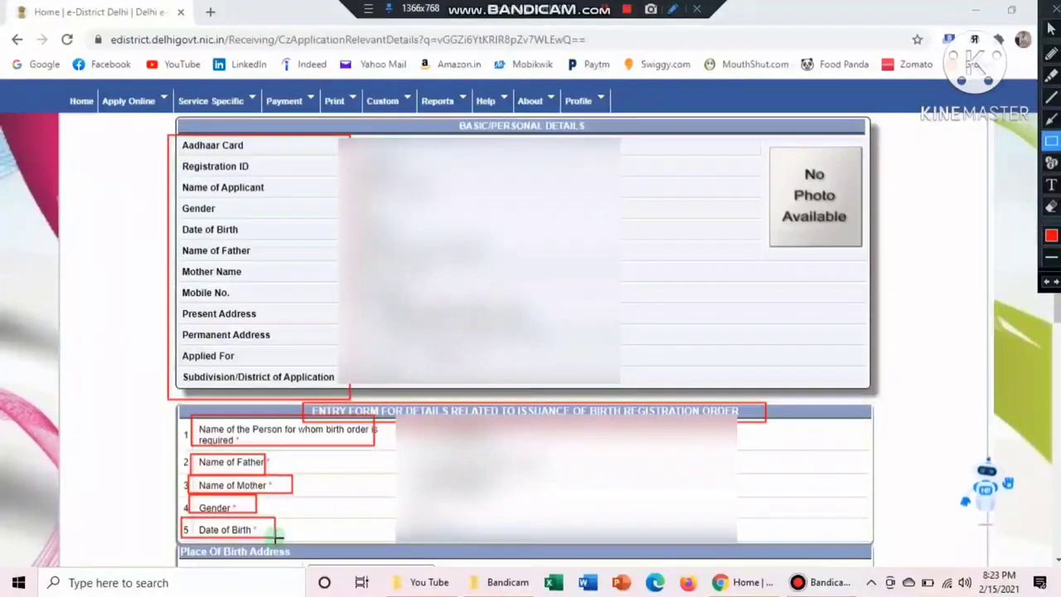
{"action": "key", "text": "Escape"}
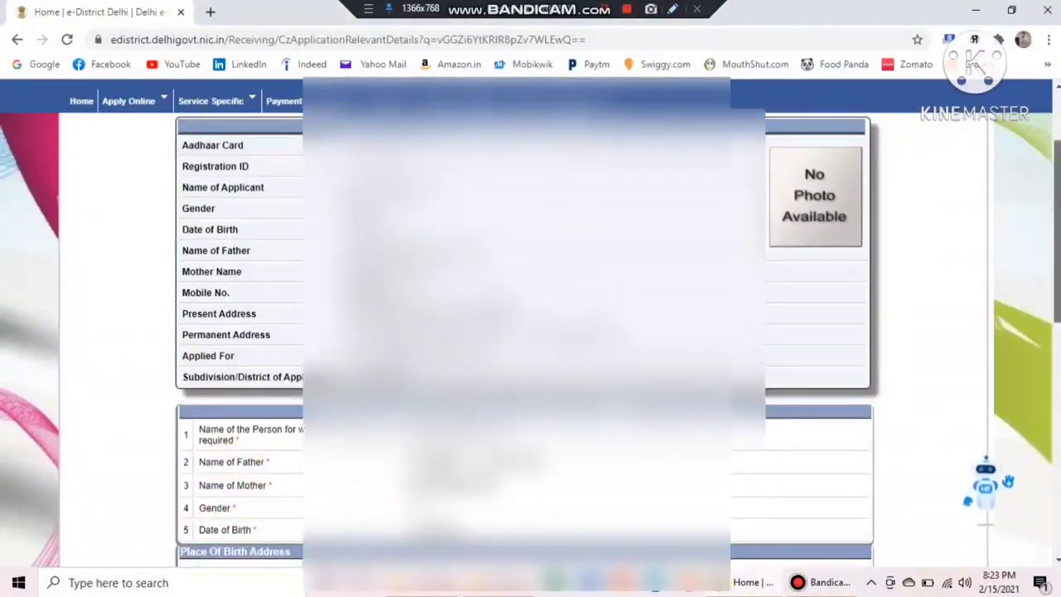
Scroll down to the Place Of Birth Address and parents' address sections
{"action": "scroll", "coordinate": [528, 332], "scroll_direction": "down", "scroll_amount": 1}
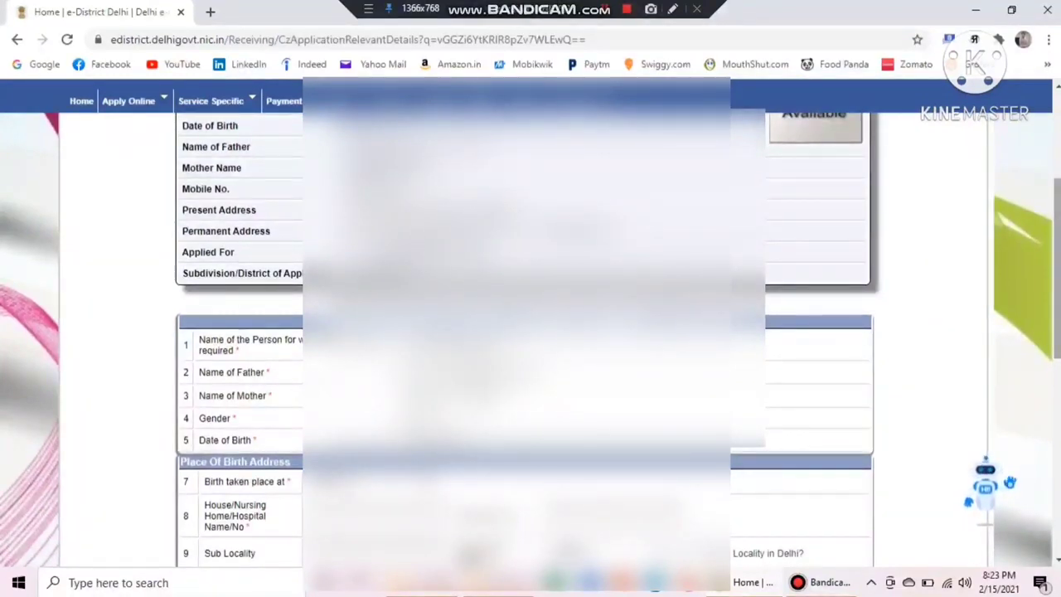
{"action": "left_click_drag", "start_coordinate": [1053, 308], "coordinate": [1052, 404]}
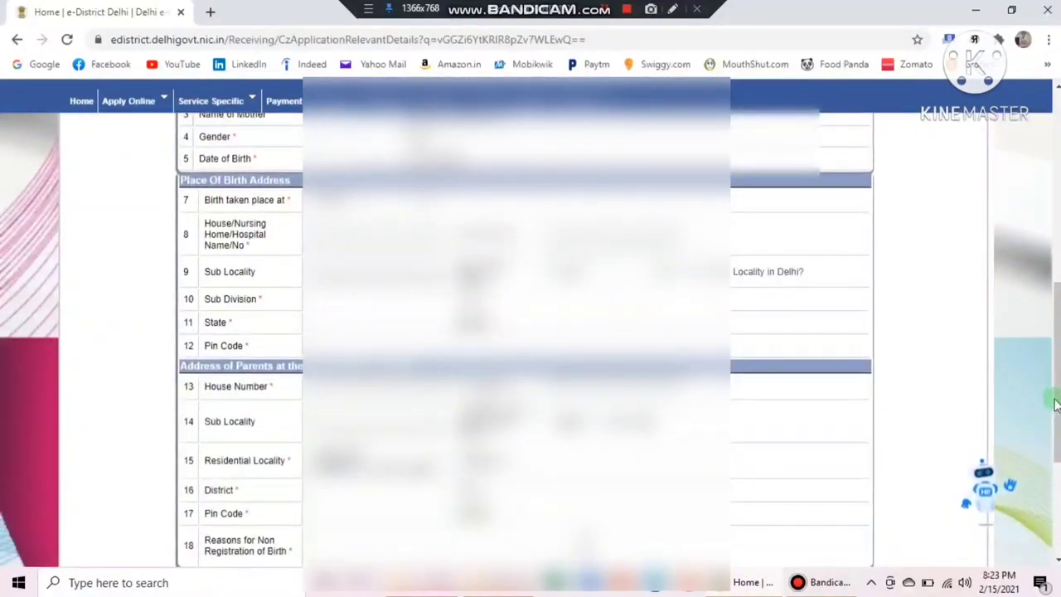
{"action": "left_click_drag", "start_coordinate": [1056, 404], "coordinate": [1058, 422]}
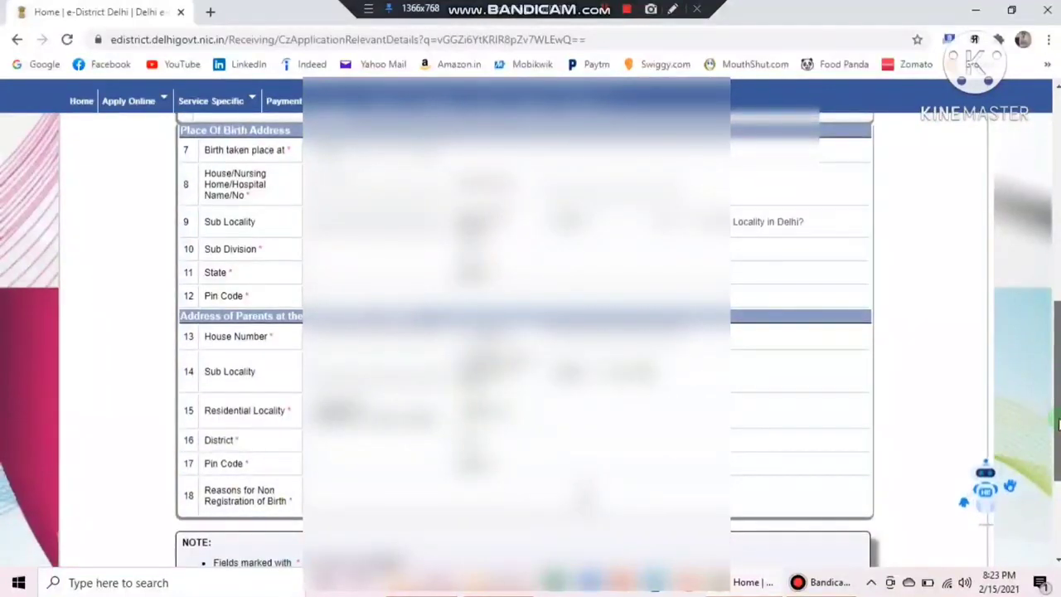
{"action": "left_click", "coordinate": [672, 16]}
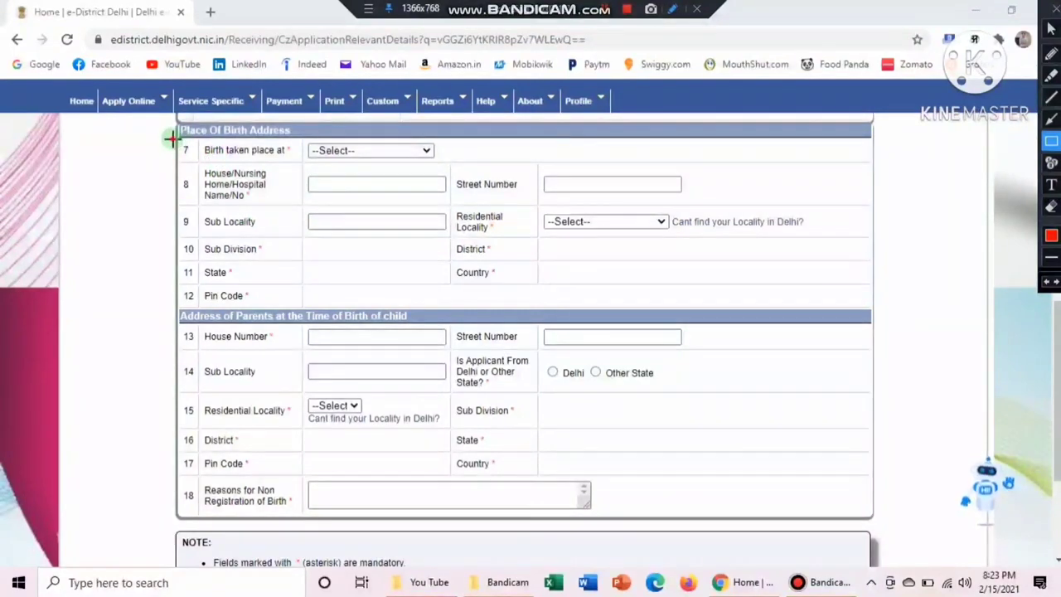
{"action": "mouse_move", "coordinate": [173, 139]}
{"action": "left_mouse_down"}
{"action": "mouse_move", "coordinate": [303, 161]}
{"action": "mouse_move", "coordinate": [449, 163]}
{"action": "left_mouse_up"}
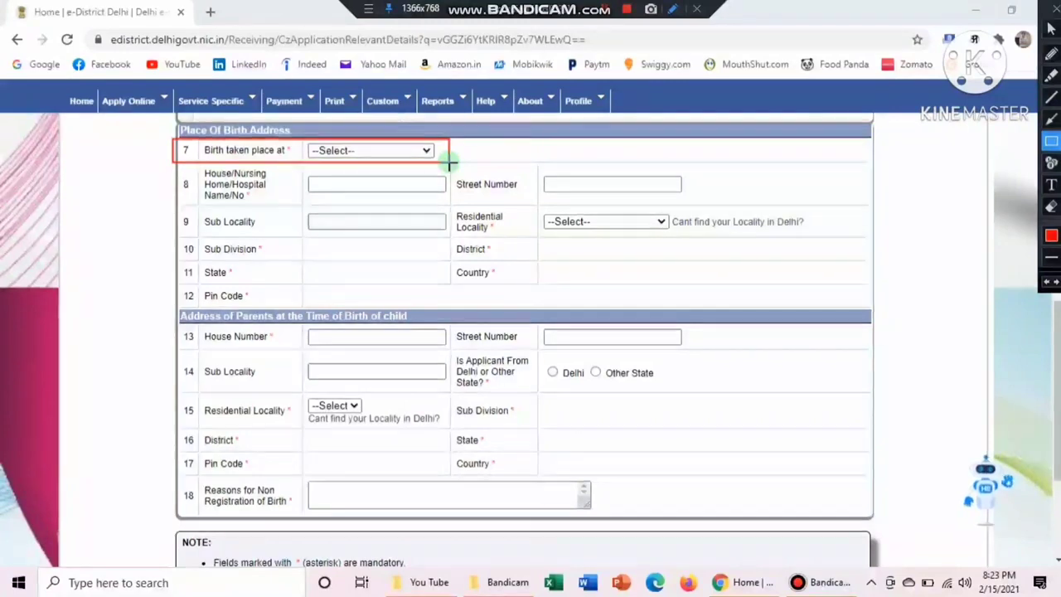
{"action": "key", "text": "Escape"}
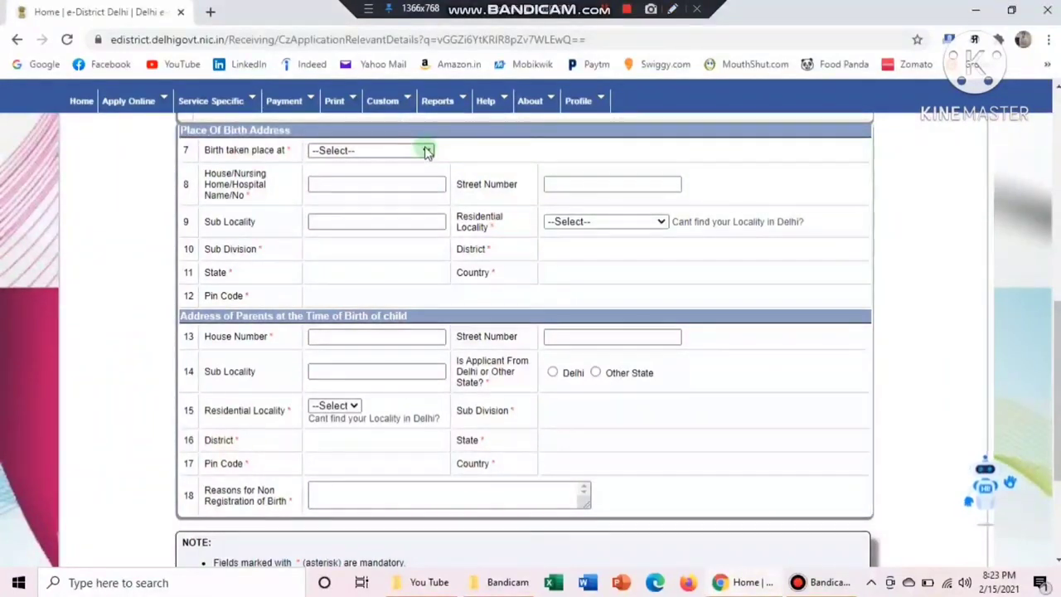
{"action": "left_click", "coordinate": [427, 151]}
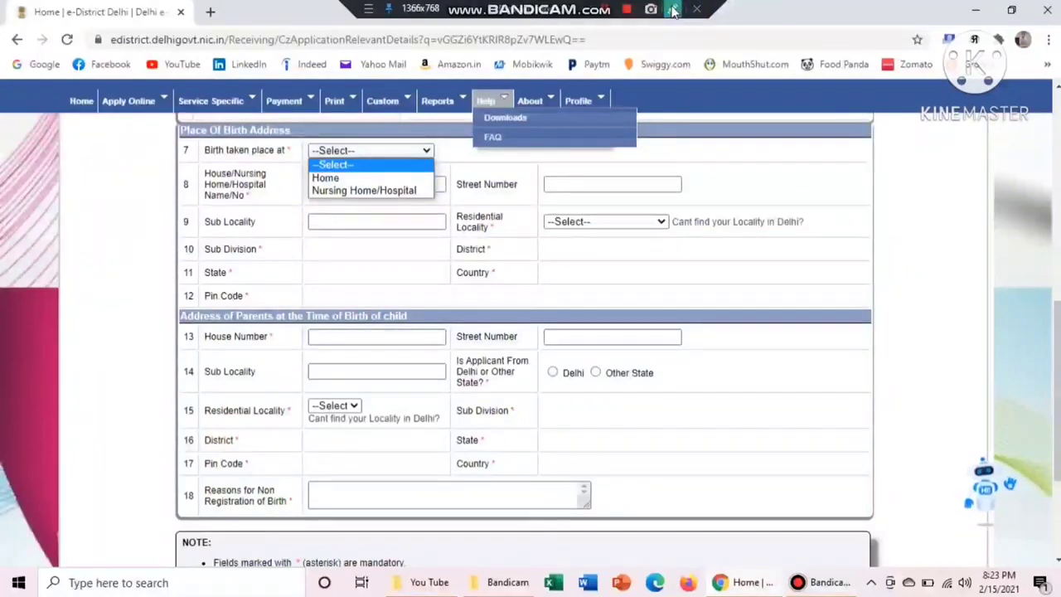
{"action": "left_click", "coordinate": [673, 10]}
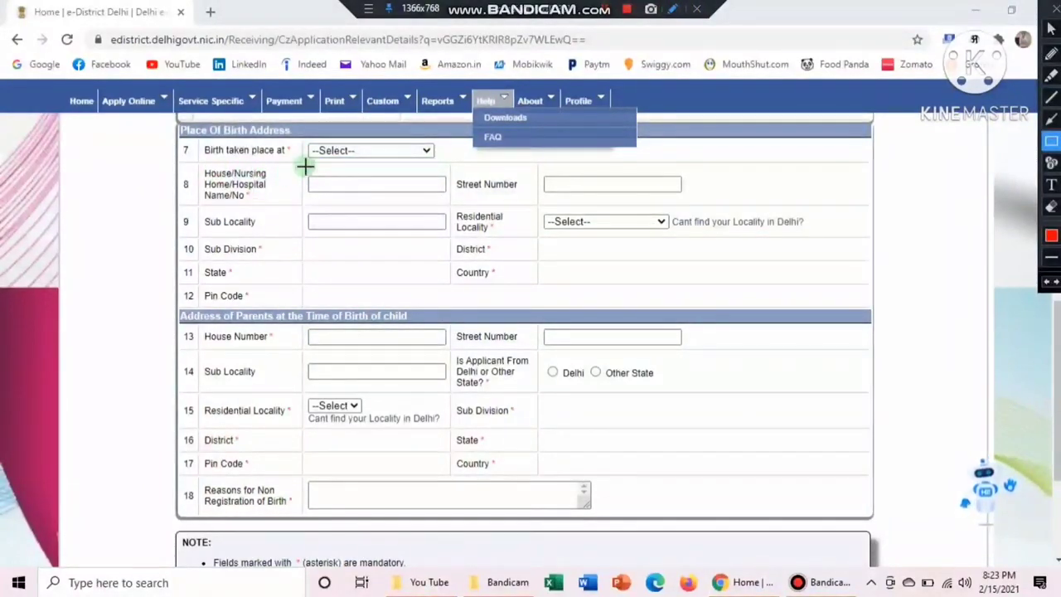
{"action": "mouse_move", "coordinate": [305, 167]}
{"action": "left_mouse_down"}
{"action": "mouse_move", "coordinate": [330, 191]}
{"action": "mouse_move", "coordinate": [456, 213]}
{"action": "mouse_move", "coordinate": [448, 195]}
{"action": "left_mouse_up"}
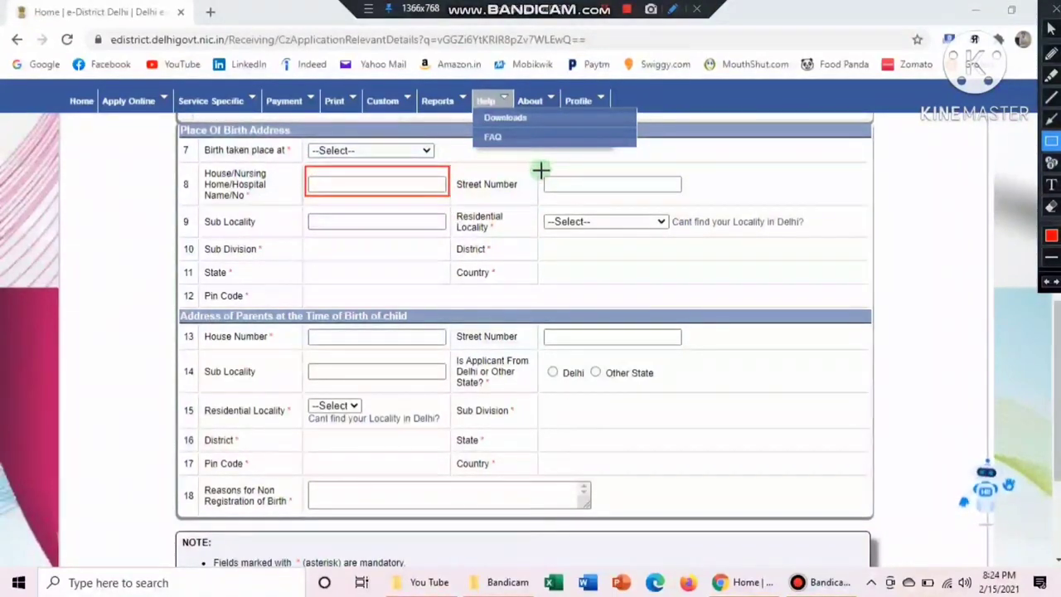
{"action": "mouse_move", "coordinate": [538, 167]}
{"action": "left_mouse_down"}
{"action": "mouse_move", "coordinate": [595, 194]}
{"action": "mouse_move", "coordinate": [696, 194]}
{"action": "left_mouse_up"}
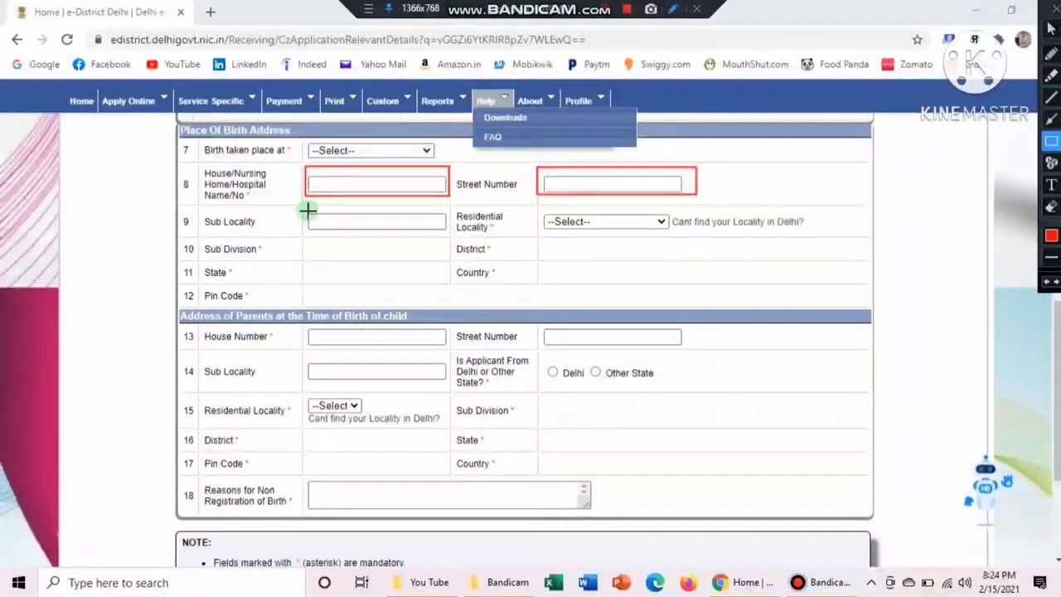
{"action": "mouse_move", "coordinate": [452, 211]}
{"action": "left_mouse_down"}
{"action": "mouse_move", "coordinate": [515, 236]}
{"action": "mouse_move", "coordinate": [660, 243]}
{"action": "mouse_move", "coordinate": [682, 234]}
{"action": "left_mouse_up"}
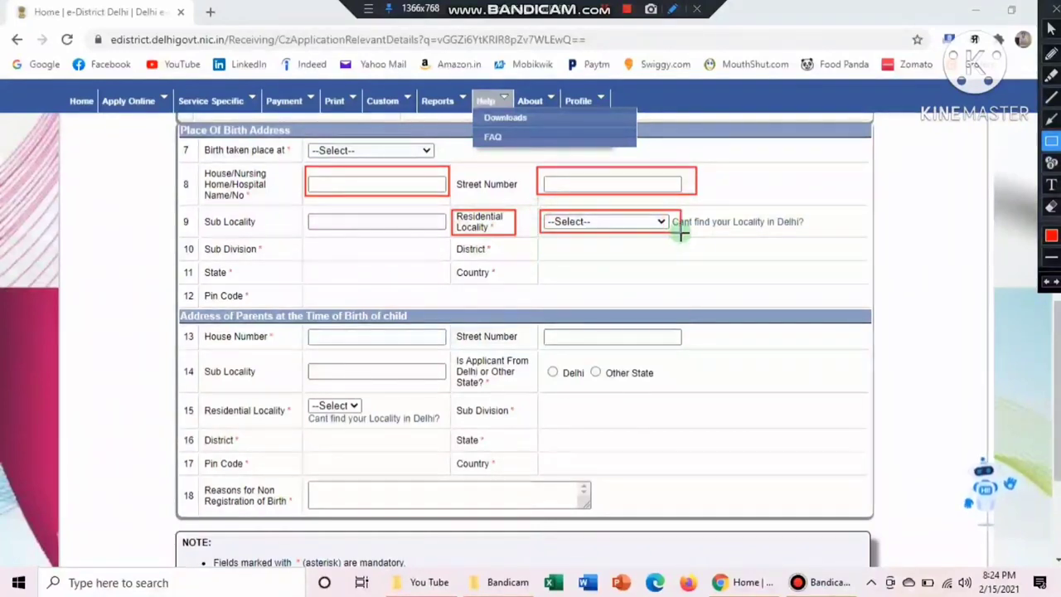
{"action": "key", "text": "Escape"}
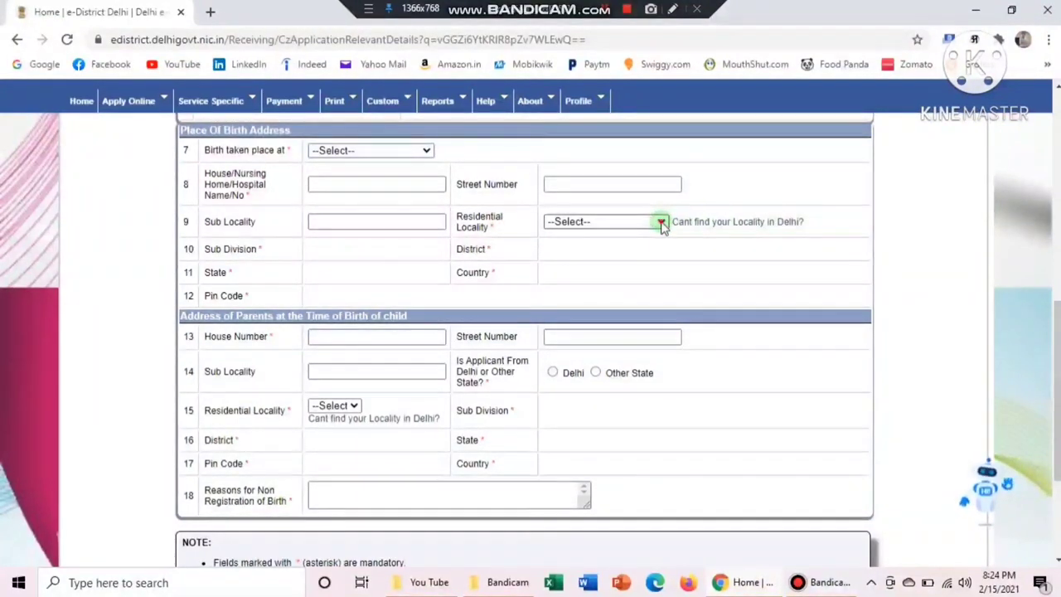
{"action": "left_click", "coordinate": [662, 223]}
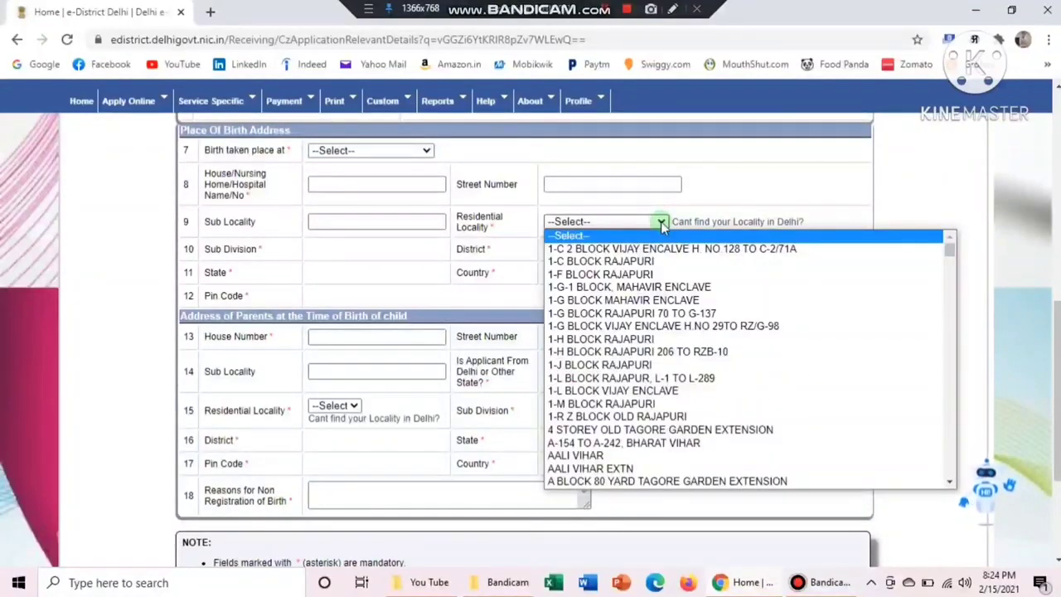
{"action": "left_click", "coordinate": [579, 457]}
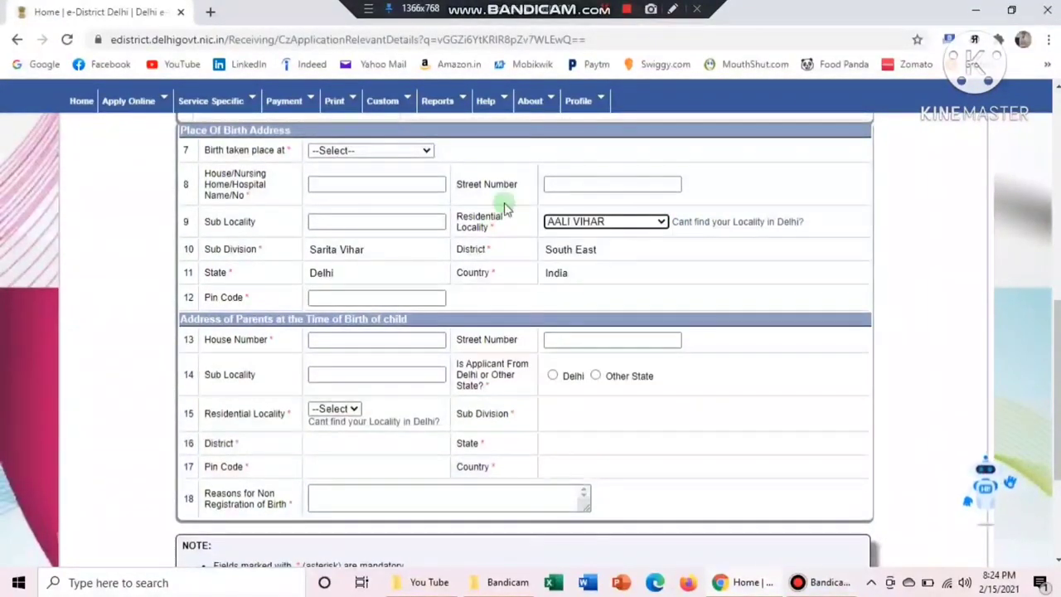
{"action": "left_click", "coordinate": [674, 10]}
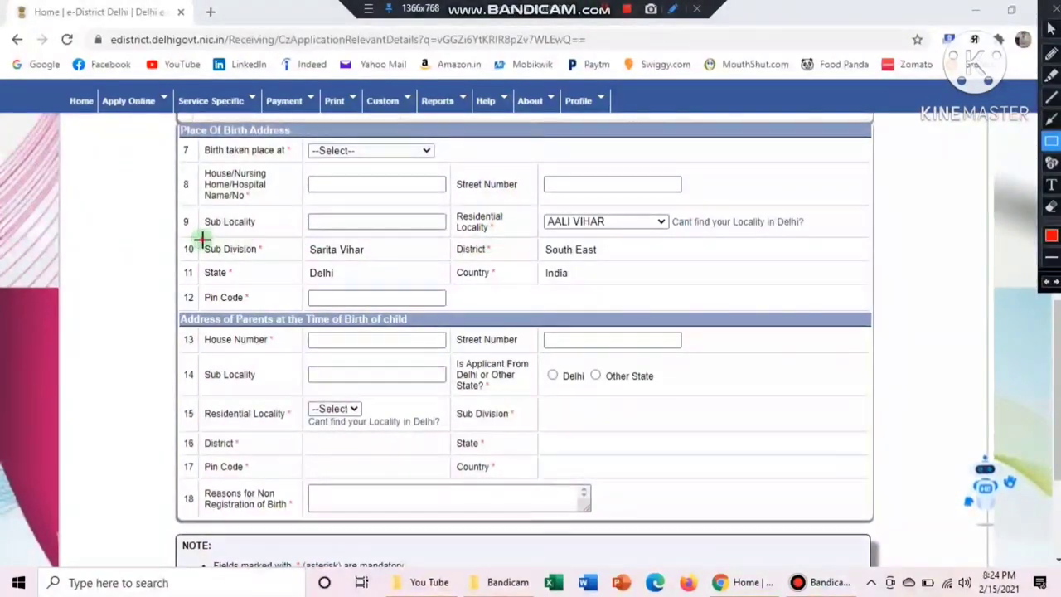
{"action": "left_click_drag", "start_coordinate": [201, 240], "coordinate": [388, 257]}
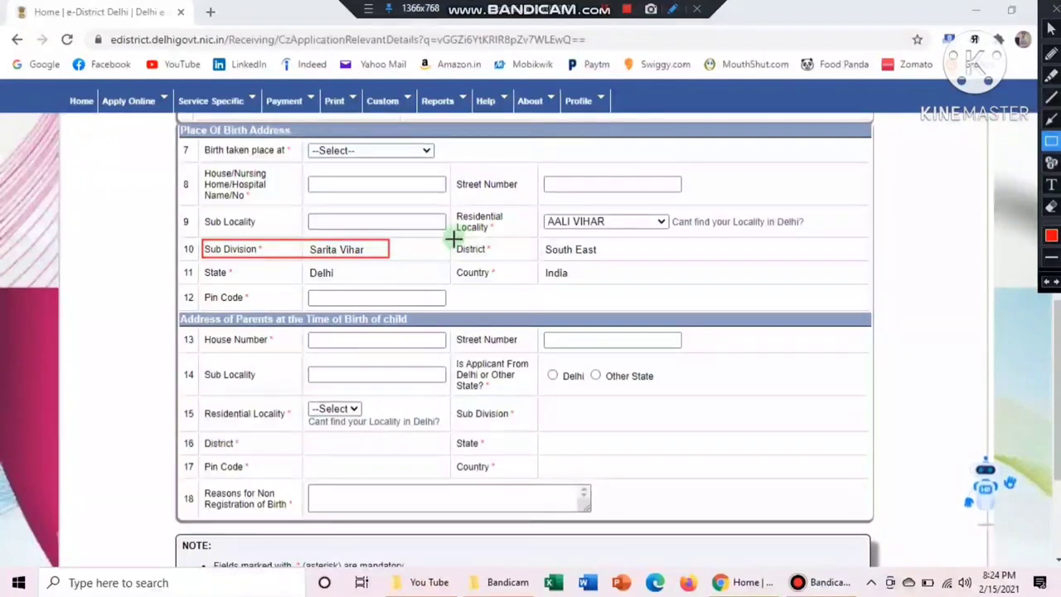
{"action": "left_click_drag", "start_coordinate": [453, 239], "coordinate": [580, 259]}
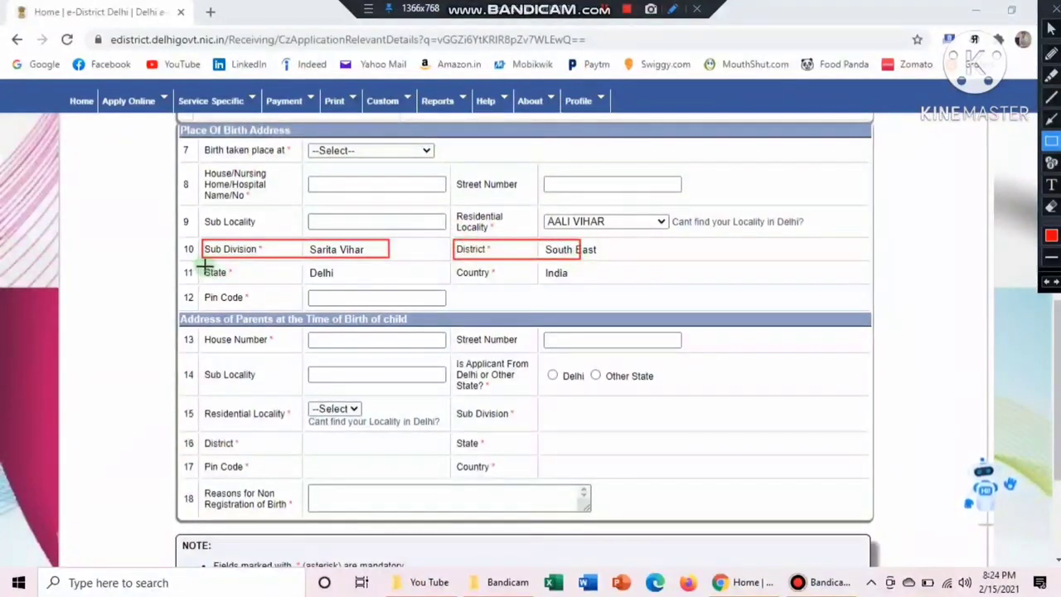
{"action": "left_click_drag", "start_coordinate": [200, 264], "coordinate": [371, 283]}
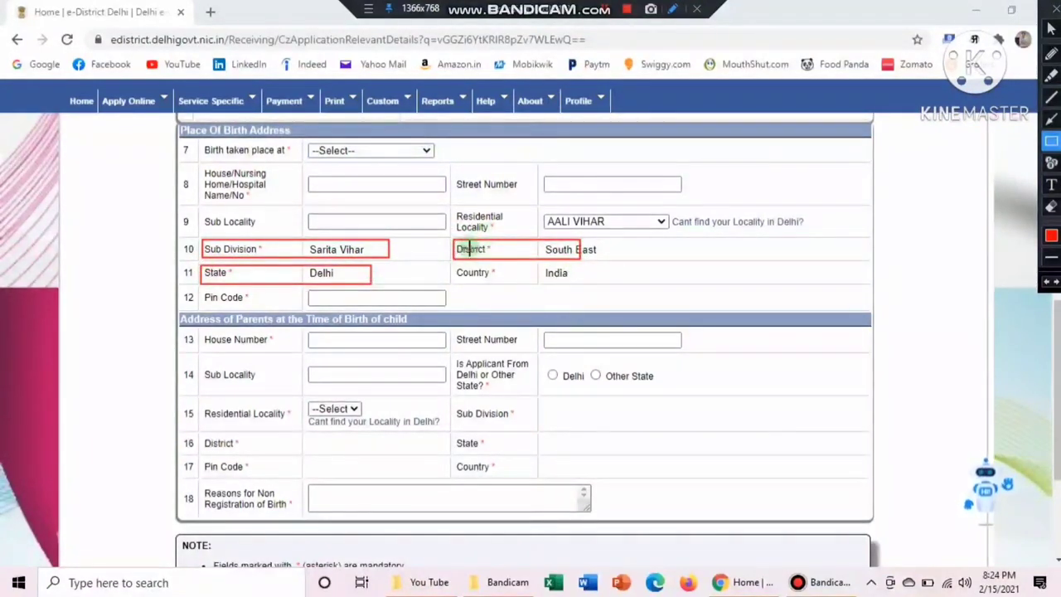
{"action": "left_click_drag", "start_coordinate": [451, 266], "coordinate": [592, 279]}
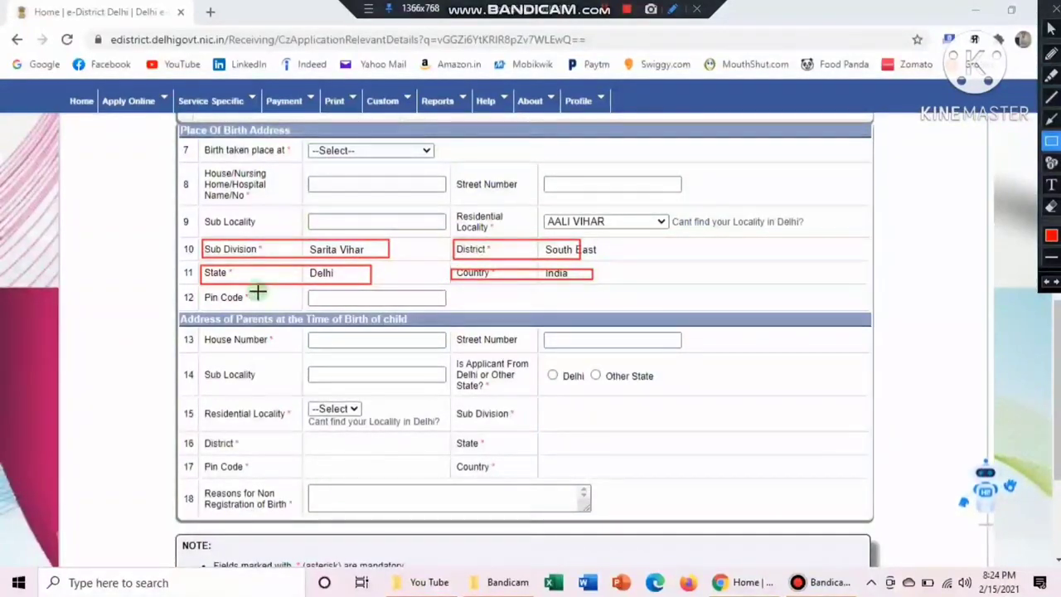
{"action": "left_click_drag", "start_coordinate": [200, 289], "coordinate": [448, 312]}
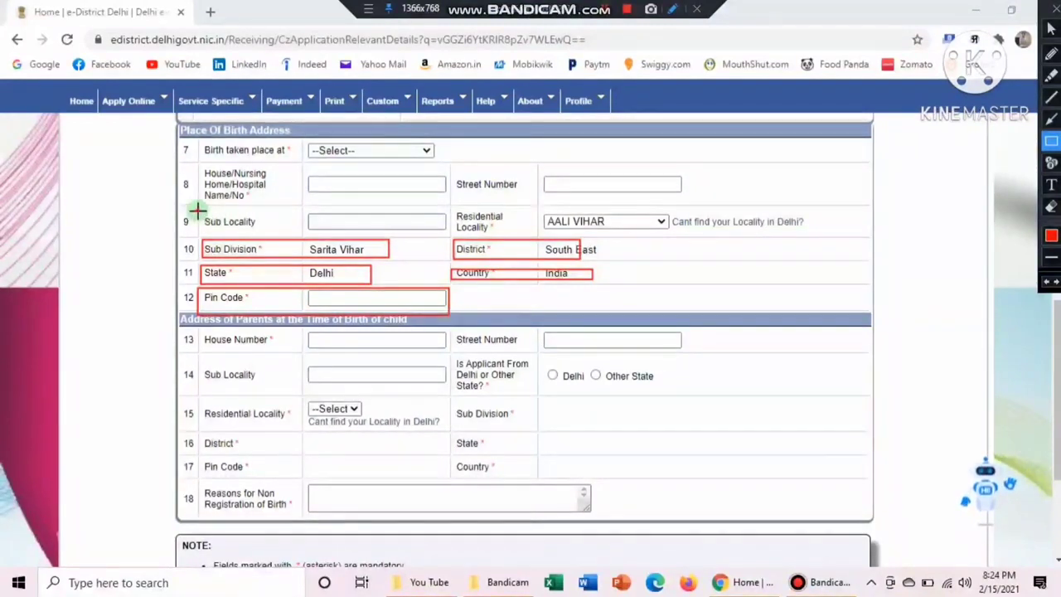
{"action": "left_click_drag", "start_coordinate": [197, 212], "coordinate": [448, 235]}
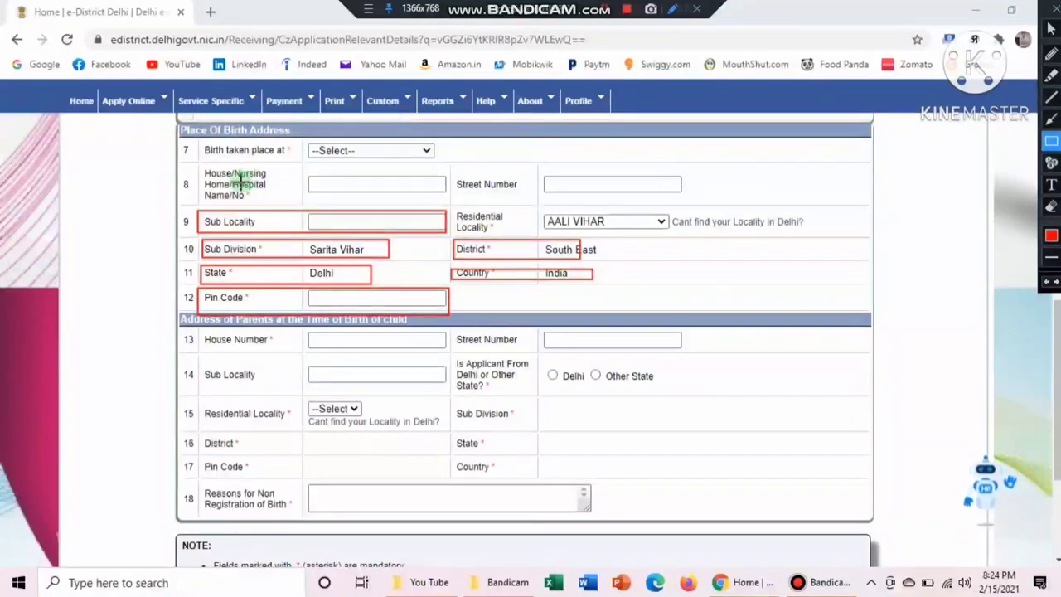
{"action": "left_click_drag", "start_coordinate": [241, 182], "coordinate": [252, 199]}
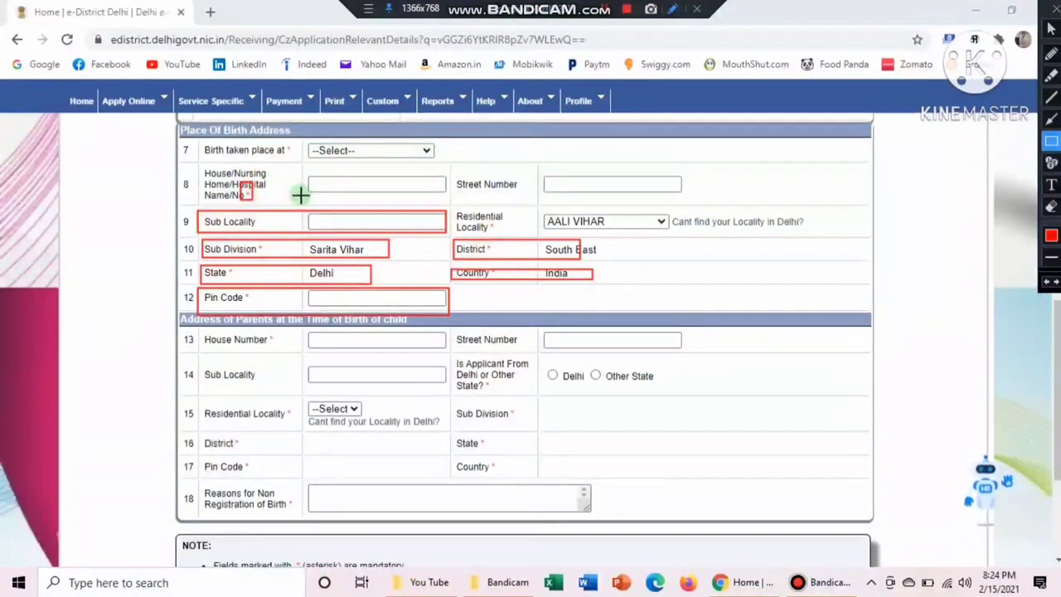
{"action": "left_click_drag", "start_coordinate": [277, 143], "coordinate": [296, 158]}
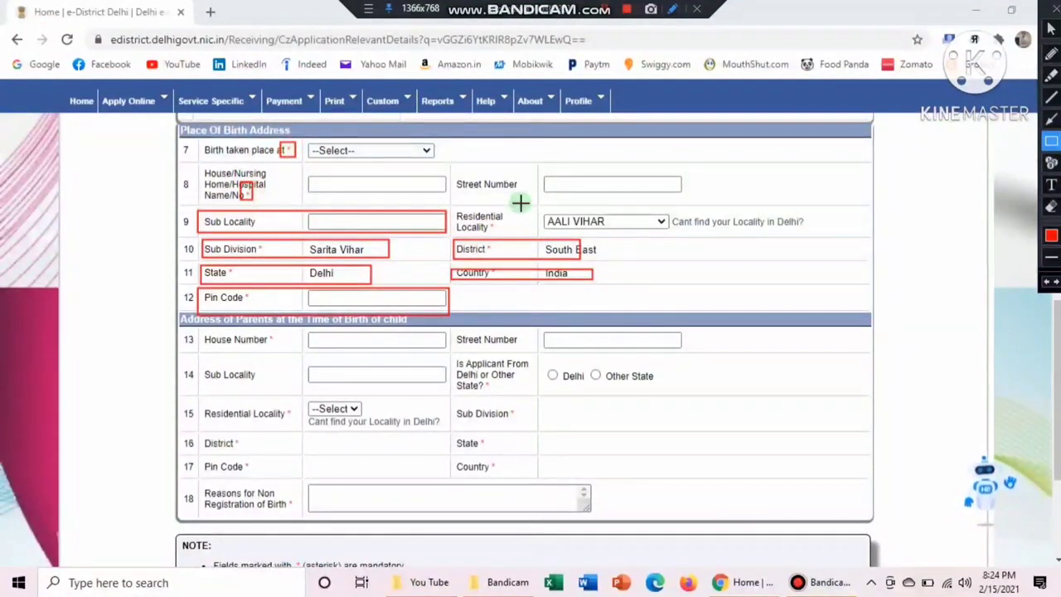
{"action": "mouse_move", "coordinate": [539, 165]}
{"action": "left_mouse_down"}
{"action": "mouse_move", "coordinate": [592, 199]}
{"action": "mouse_move", "coordinate": [713, 202]}
{"action": "left_mouse_up"}
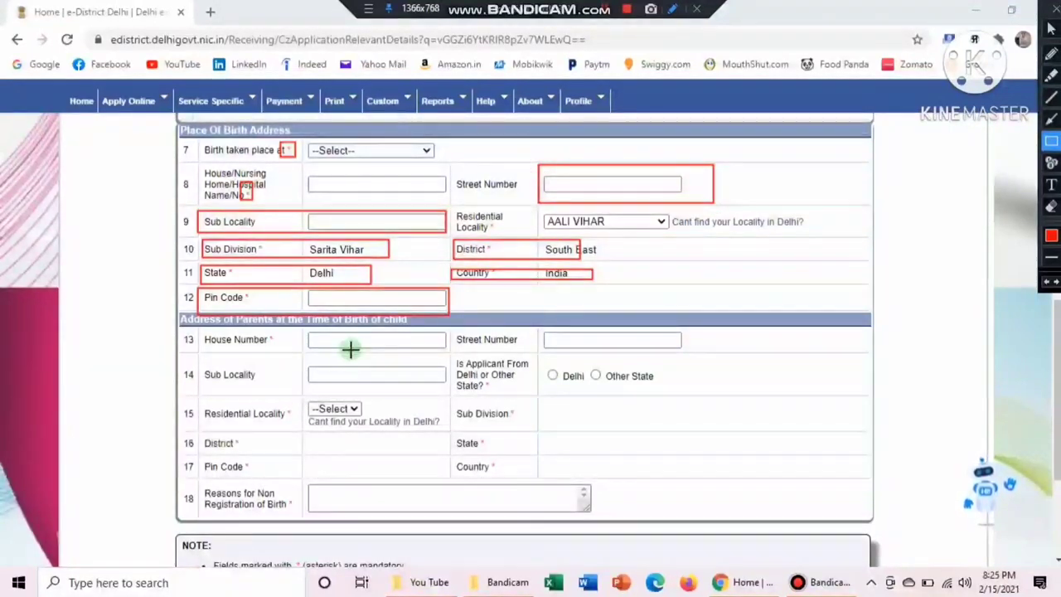
{"action": "key", "text": "Escape"}
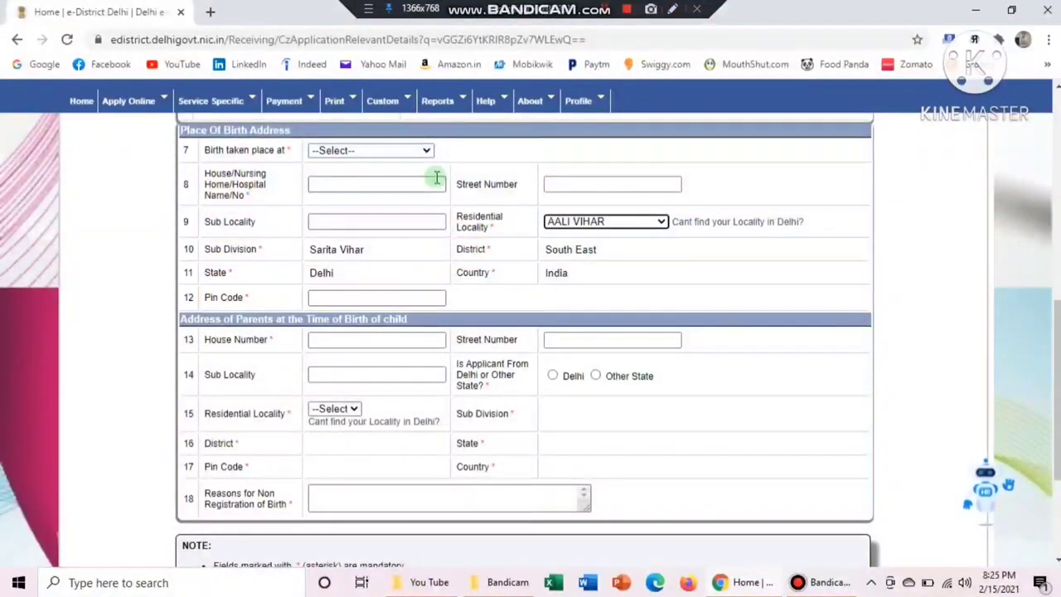
{"action": "left_click", "coordinate": [672, 9]}
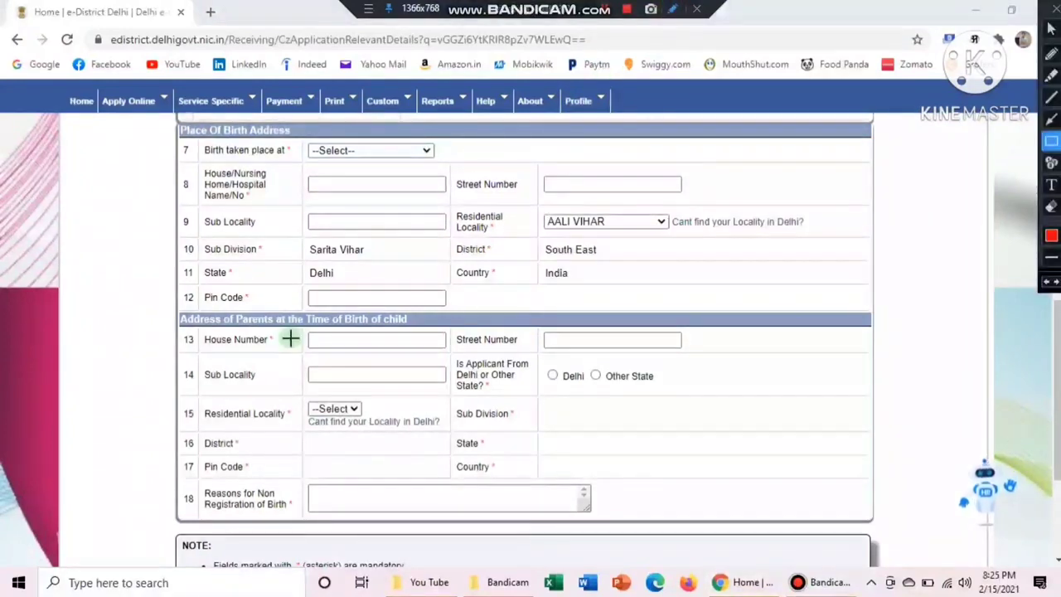
{"action": "mouse_move", "coordinate": [176, 309]}
{"action": "left_mouse_down"}
{"action": "mouse_move", "coordinate": [324, 337]}
{"action": "mouse_move", "coordinate": [379, 320]}
{"action": "mouse_move", "coordinate": [426, 320]}
{"action": "mouse_move", "coordinate": [425, 329]}
{"action": "left_mouse_up"}
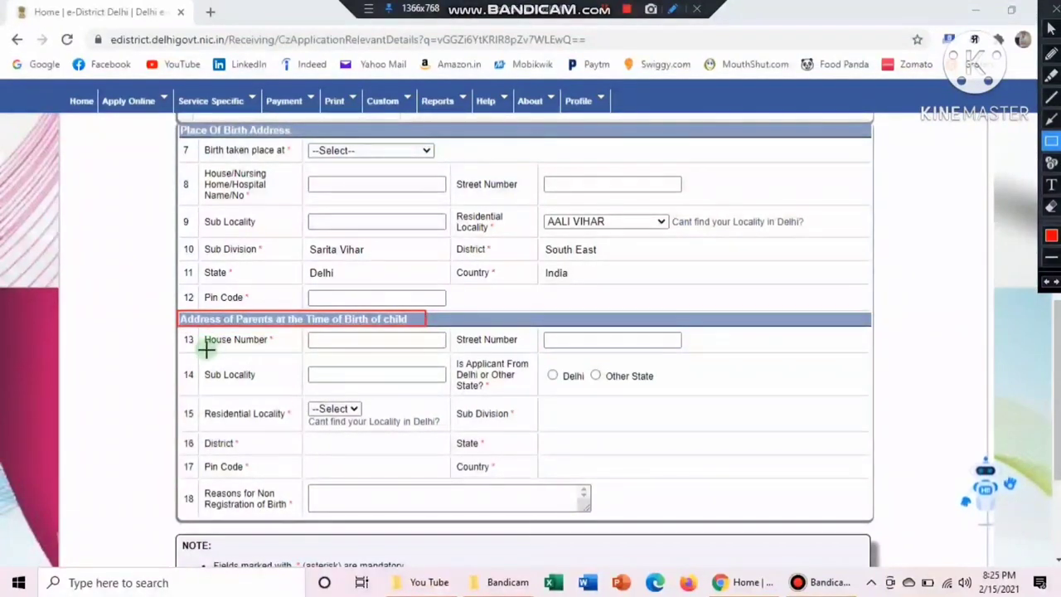
{"action": "left_click_drag", "start_coordinate": [300, 328], "coordinate": [454, 358]}
{"action": "mouse_move", "coordinate": [540, 329]}
{"action": "left_mouse_down"}
{"action": "mouse_move", "coordinate": [636, 334]}
{"action": "mouse_move", "coordinate": [684, 359]}
{"action": "left_mouse_up"}
{"action": "mouse_move", "coordinate": [298, 359]}
{"action": "left_mouse_down"}
{"action": "mouse_move", "coordinate": [454, 385]}
{"action": "mouse_move", "coordinate": [659, 390]}
{"action": "left_mouse_up"}
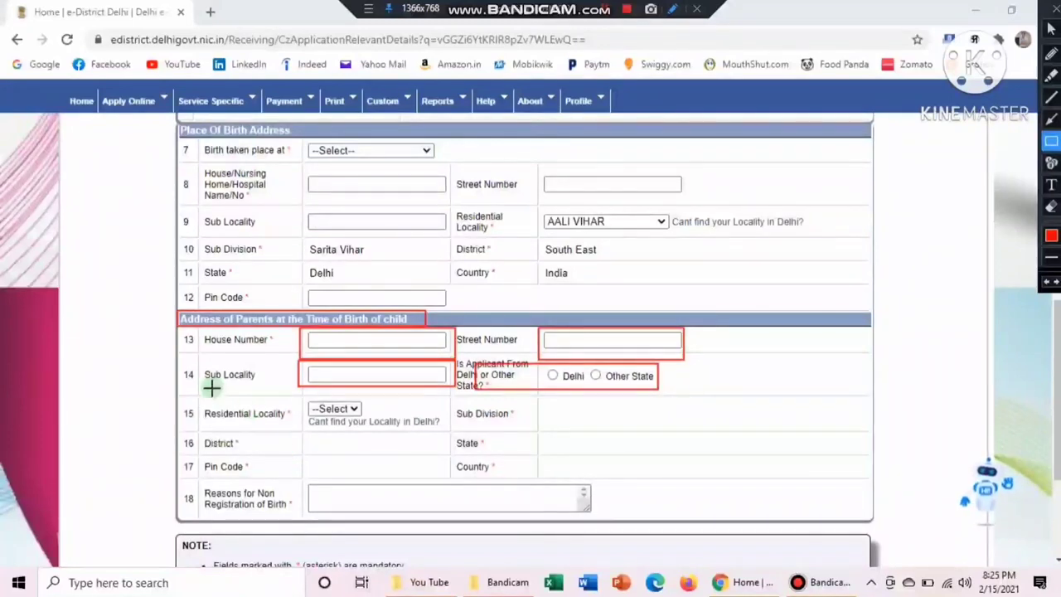
{"action": "mouse_move", "coordinate": [200, 397]}
{"action": "left_mouse_down"}
{"action": "mouse_move", "coordinate": [266, 427]}
{"action": "mouse_move", "coordinate": [392, 440]}
{"action": "mouse_move", "coordinate": [399, 430]}
{"action": "left_mouse_up"}
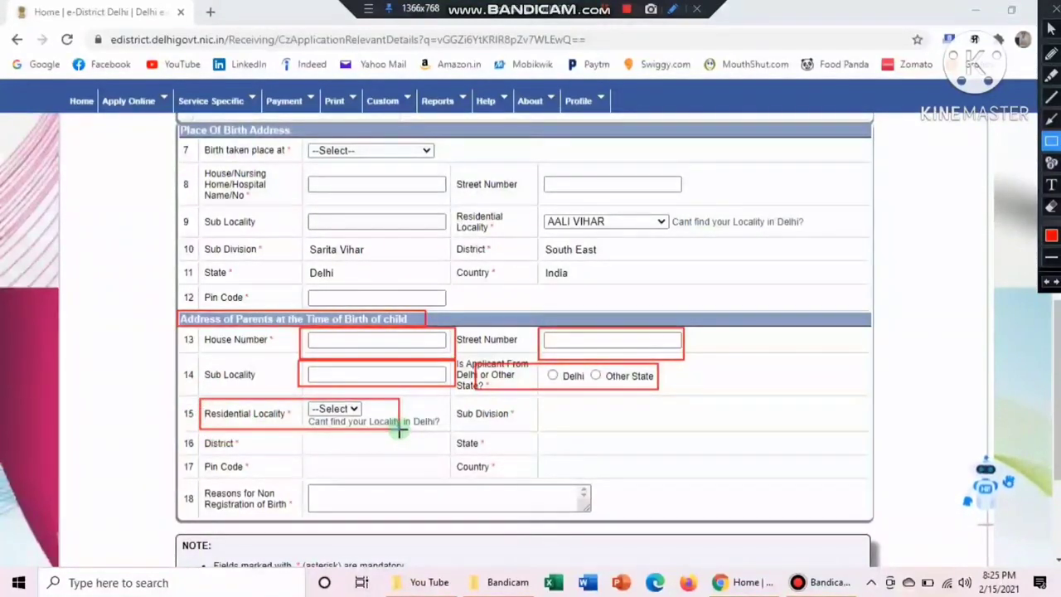
{"action": "left_click_drag", "start_coordinate": [182, 437], "coordinate": [288, 450]}
{"action": "mouse_move", "coordinate": [447, 431]}
{"action": "left_mouse_down"}
{"action": "mouse_move", "coordinate": [473, 436]}
{"action": "mouse_move", "coordinate": [519, 483]}
{"action": "left_mouse_up"}
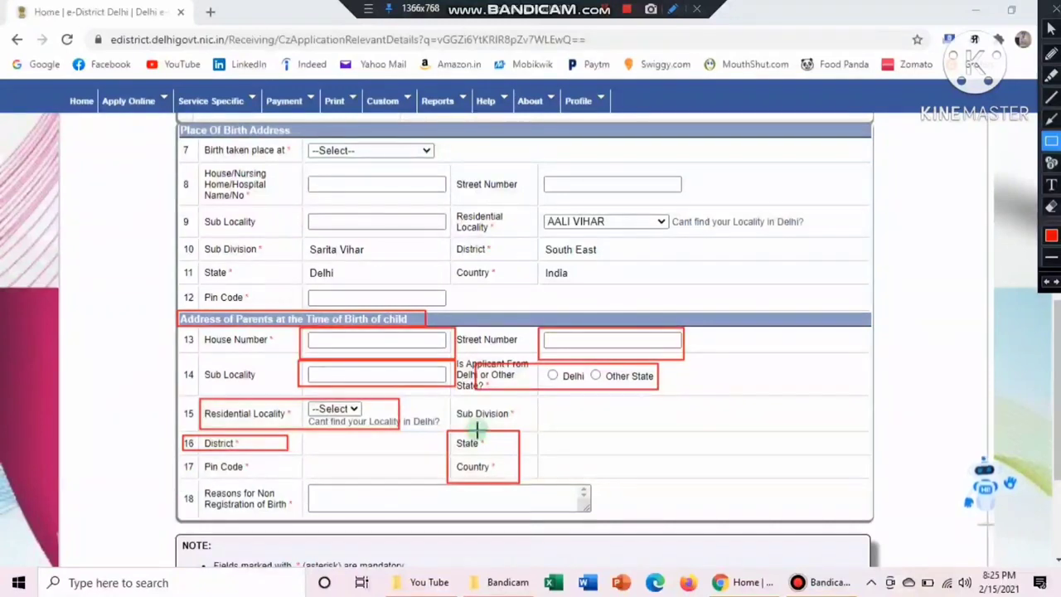
{"action": "left_click_drag", "start_coordinate": [474, 405], "coordinate": [572, 433]}
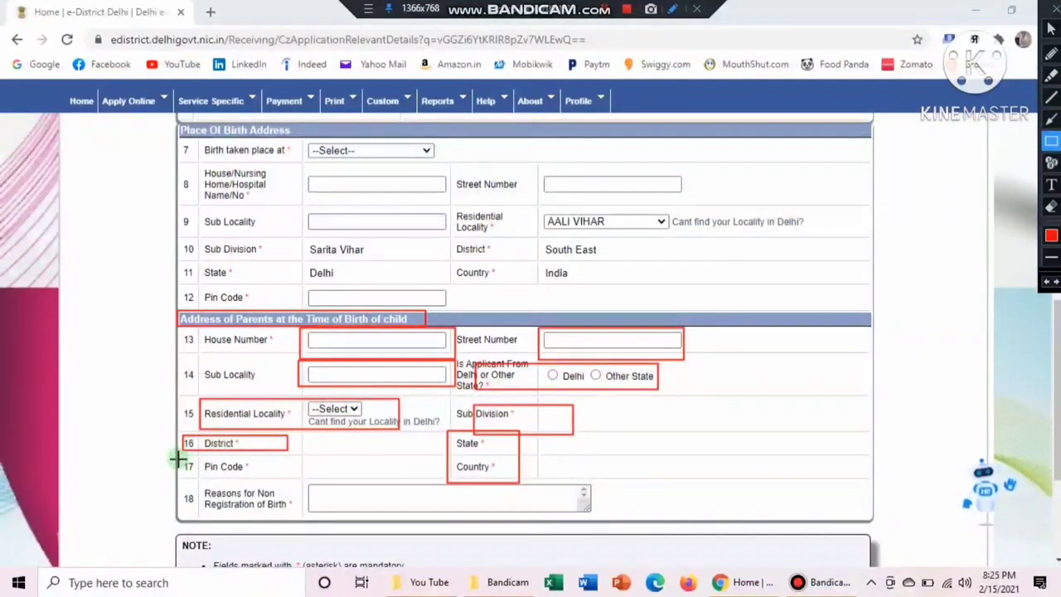
{"action": "left_click_drag", "start_coordinate": [177, 459], "coordinate": [259, 473]}
{"action": "key", "text": "Escape"}
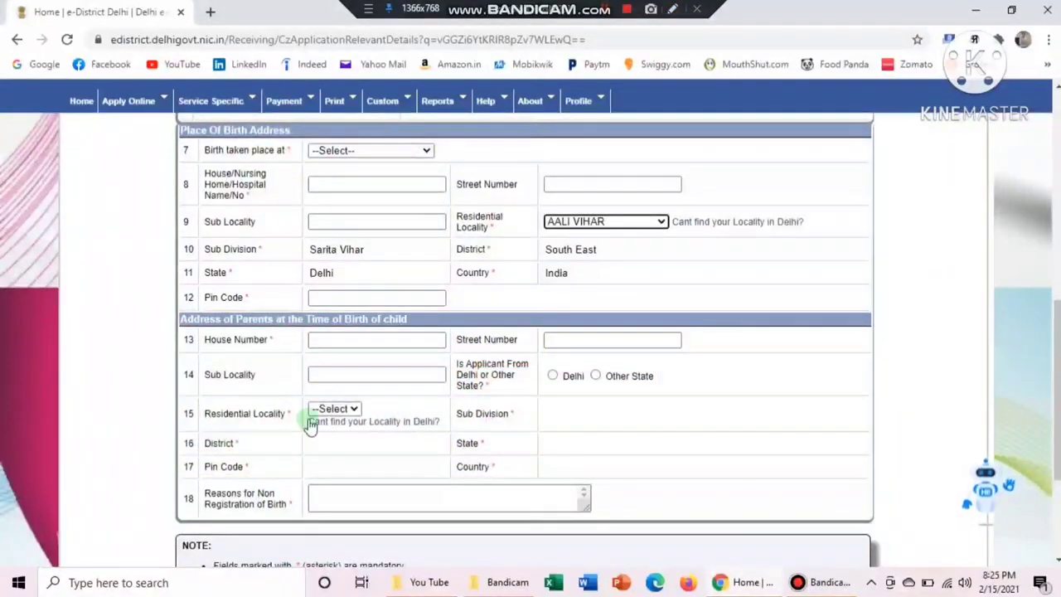
Set the parents' address to Delhi with residential locality AALI VIHAR
{"action": "left_click", "coordinate": [554, 375]}
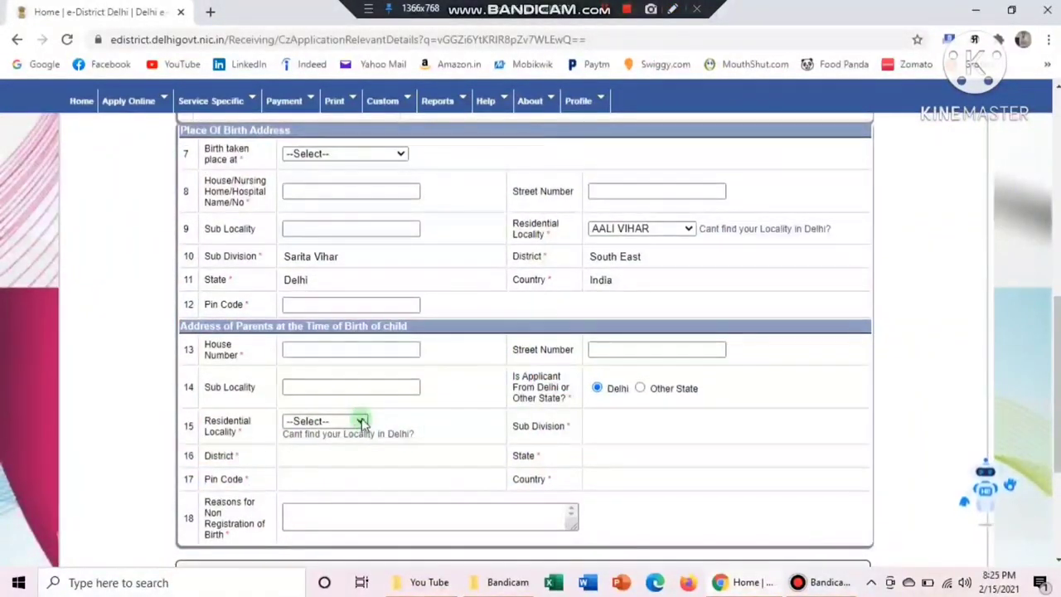
{"action": "left_click", "coordinate": [360, 421]}
{"action": "scroll", "coordinate": [362, 393], "scroll_direction": "down", "scroll_amount": 1}
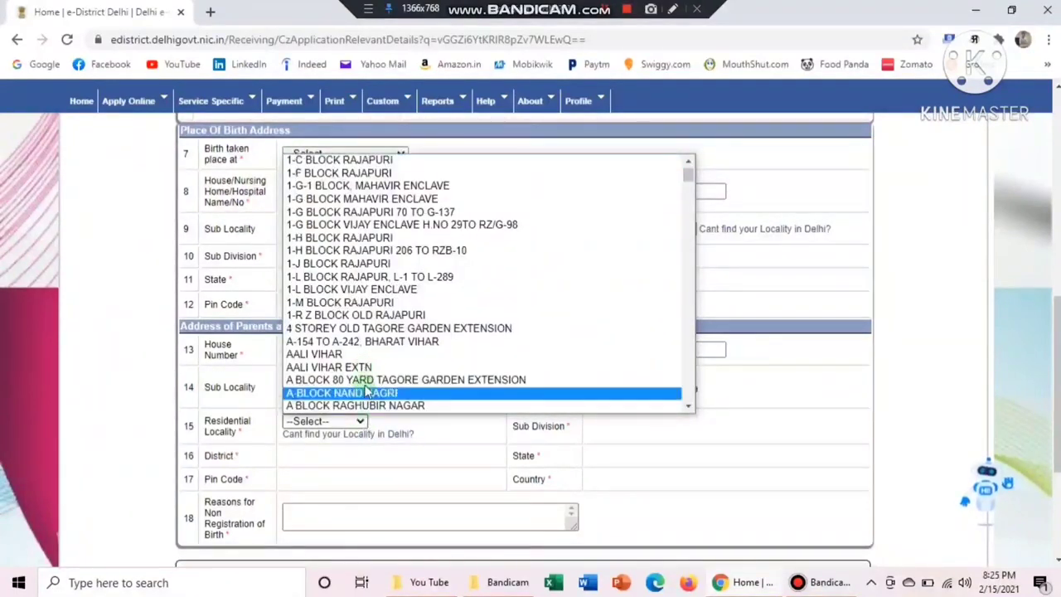
{"action": "left_click", "coordinate": [366, 357]}
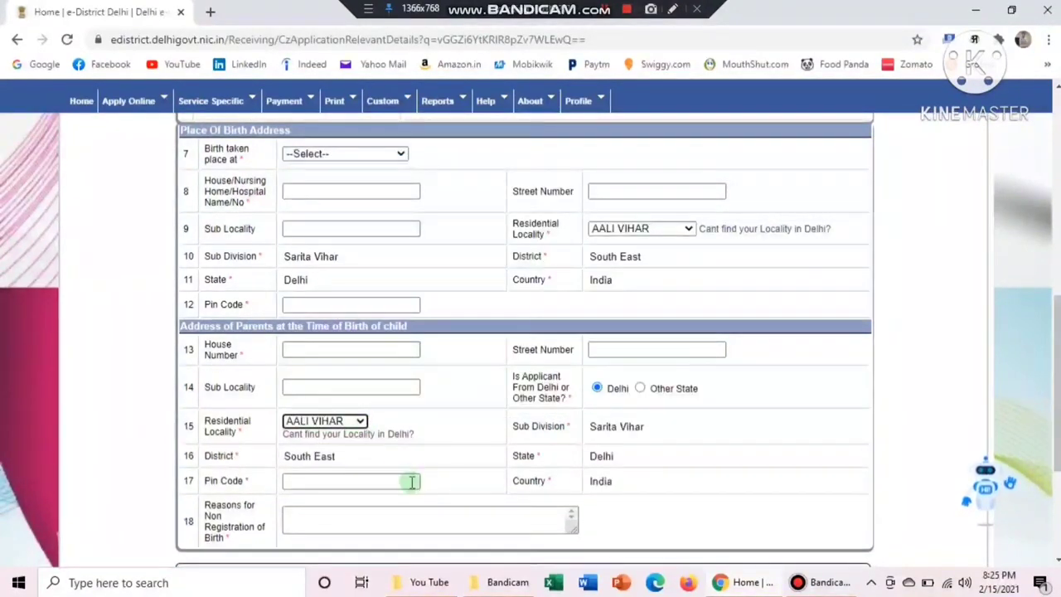
Outline the auto-filled Sarita Vihar, South East, Delhi, India fields, Pin Code row and Reasons for Non Registration box
{"action": "left_click", "coordinate": [673, 10]}
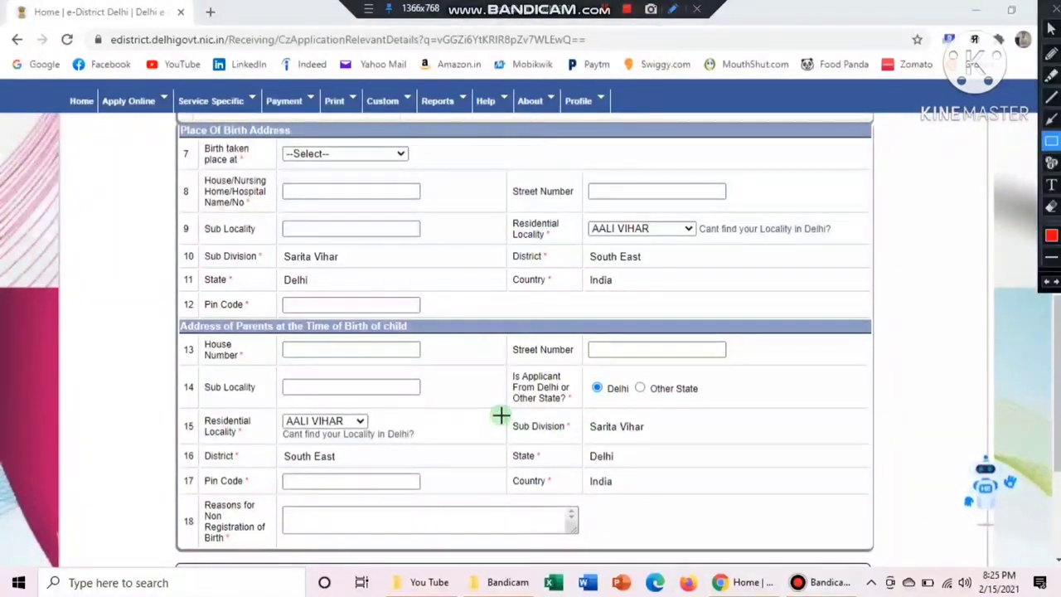
{"action": "left_click_drag", "start_coordinate": [500, 414], "coordinate": [655, 503]}
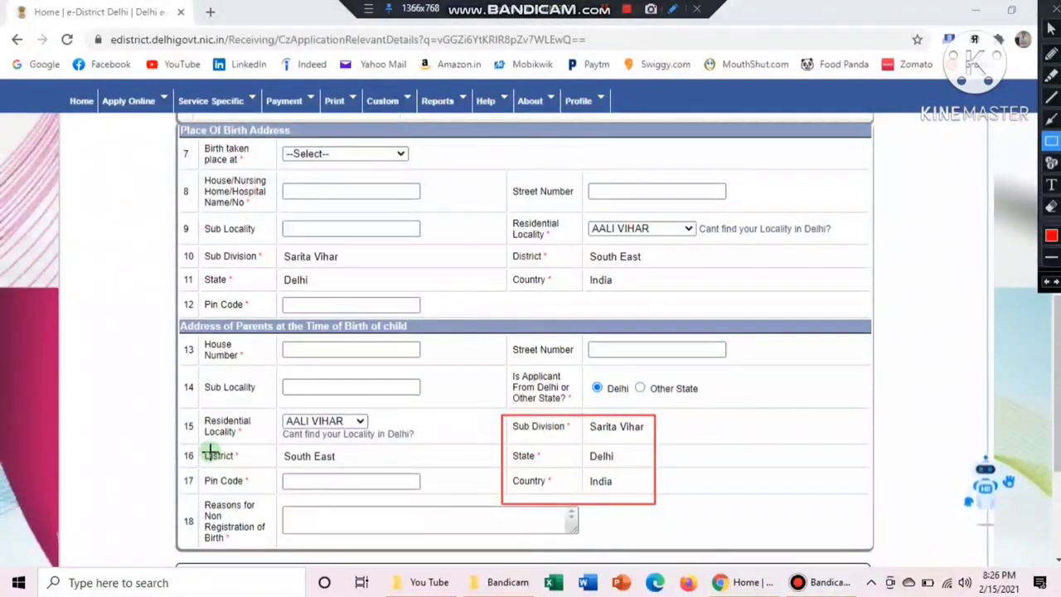
{"action": "left_click_drag", "start_coordinate": [200, 447], "coordinate": [359, 471]}
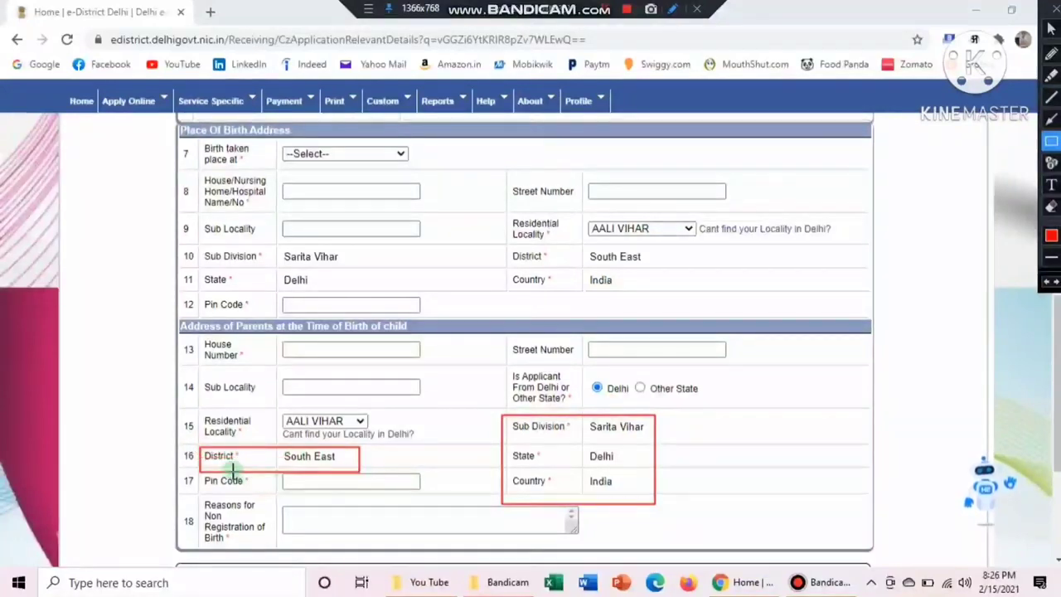
{"action": "left_click_drag", "start_coordinate": [230, 480], "coordinate": [401, 494]}
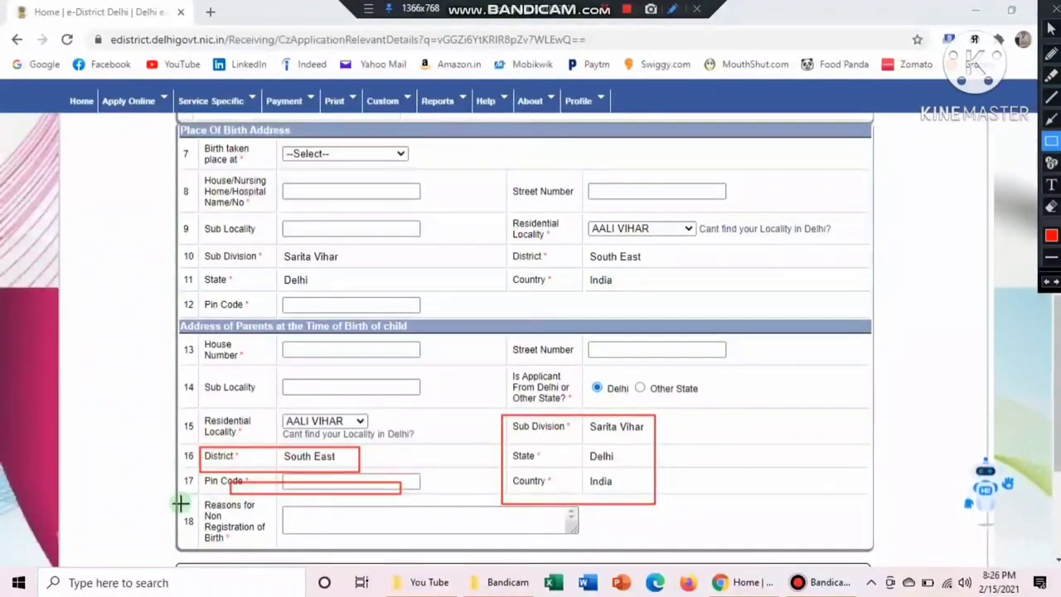
{"action": "mouse_move", "coordinate": [191, 500]}
{"action": "left_mouse_down"}
{"action": "mouse_move", "coordinate": [239, 537]}
{"action": "mouse_move", "coordinate": [271, 542]}
{"action": "left_mouse_up"}
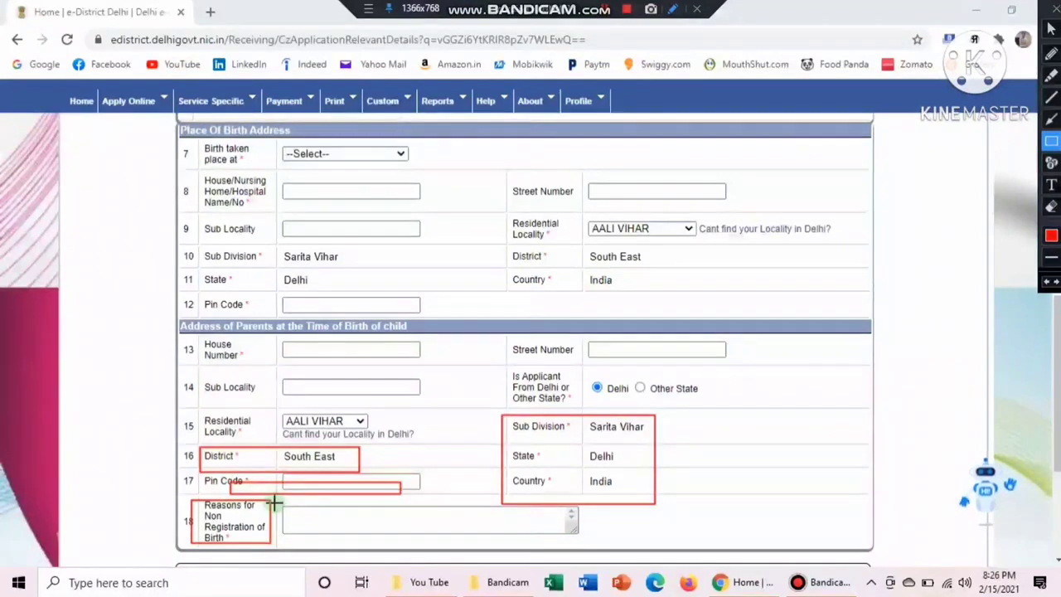
{"action": "mouse_move", "coordinate": [284, 500]}
{"action": "left_mouse_down"}
{"action": "mouse_move", "coordinate": [362, 523]}
{"action": "mouse_move", "coordinate": [619, 547]}
{"action": "left_mouse_up"}
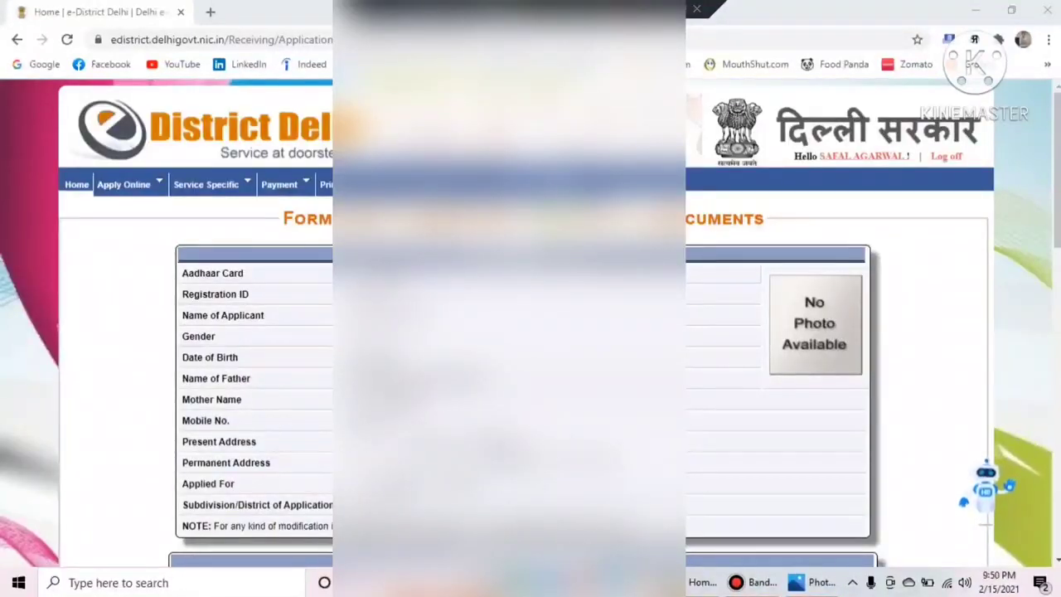
Scroll to the List of Supporting Documents for Self and box the Affidavit row
{"action": "scroll", "coordinate": [531, 332], "scroll_direction": "down", "scroll_amount": 4}
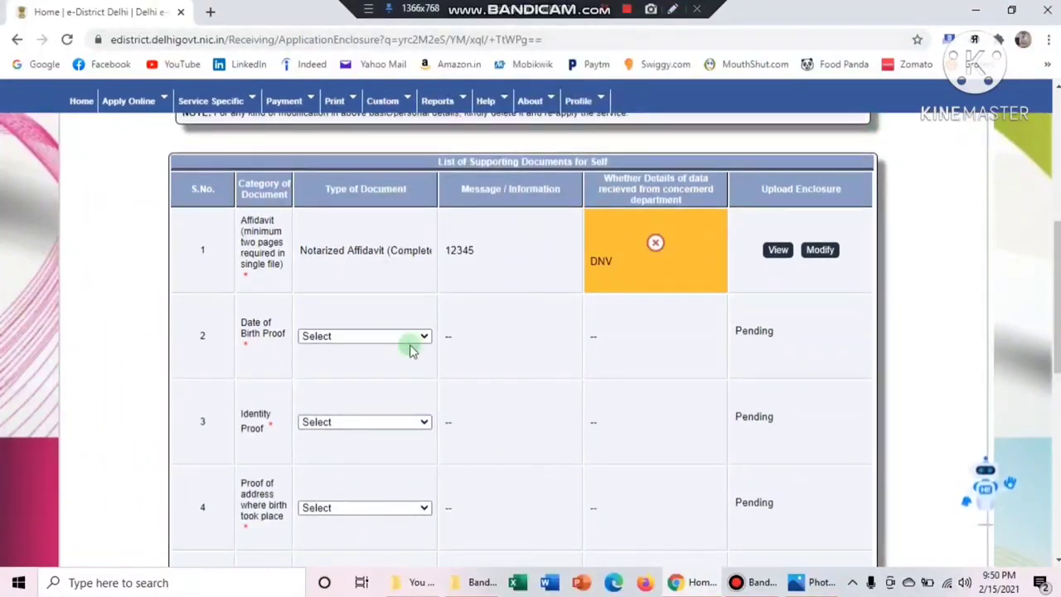
{"action": "left_click", "coordinate": [673, 10]}
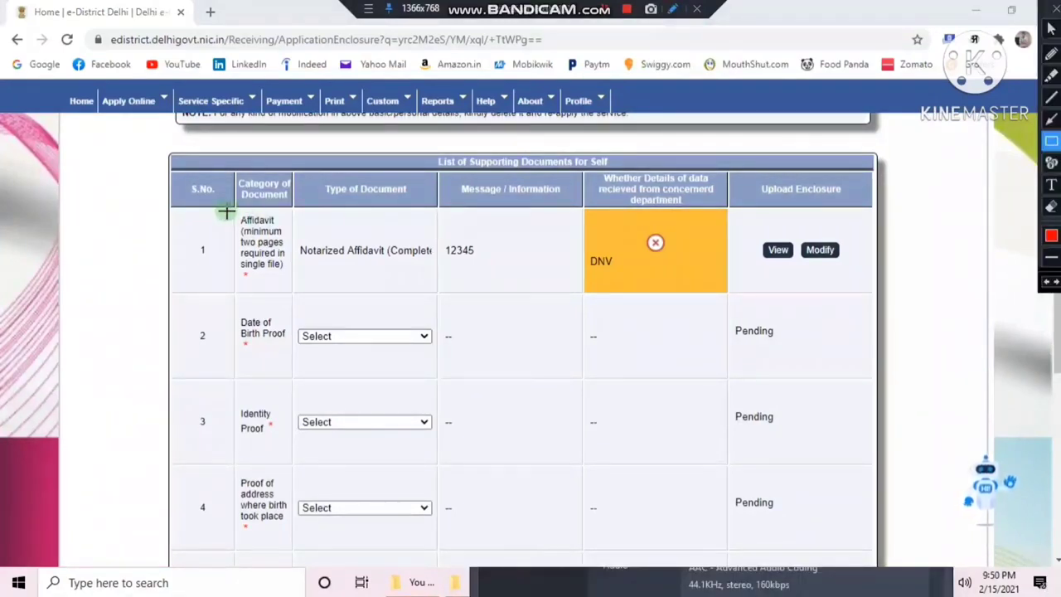
{"action": "left_click_drag", "start_coordinate": [227, 213], "coordinate": [356, 293]}
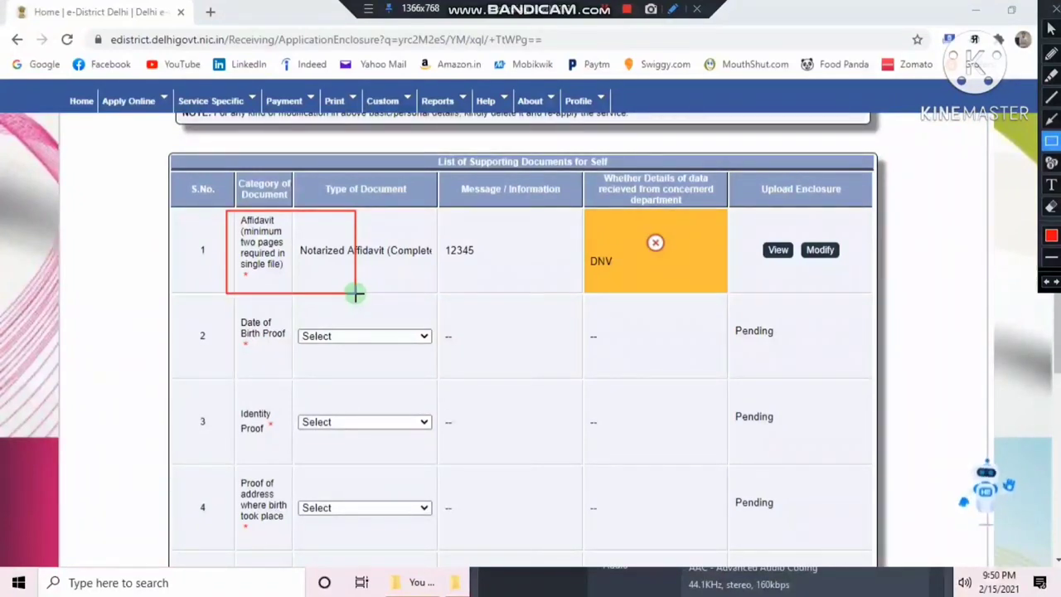
{"action": "key", "text": "Escape"}
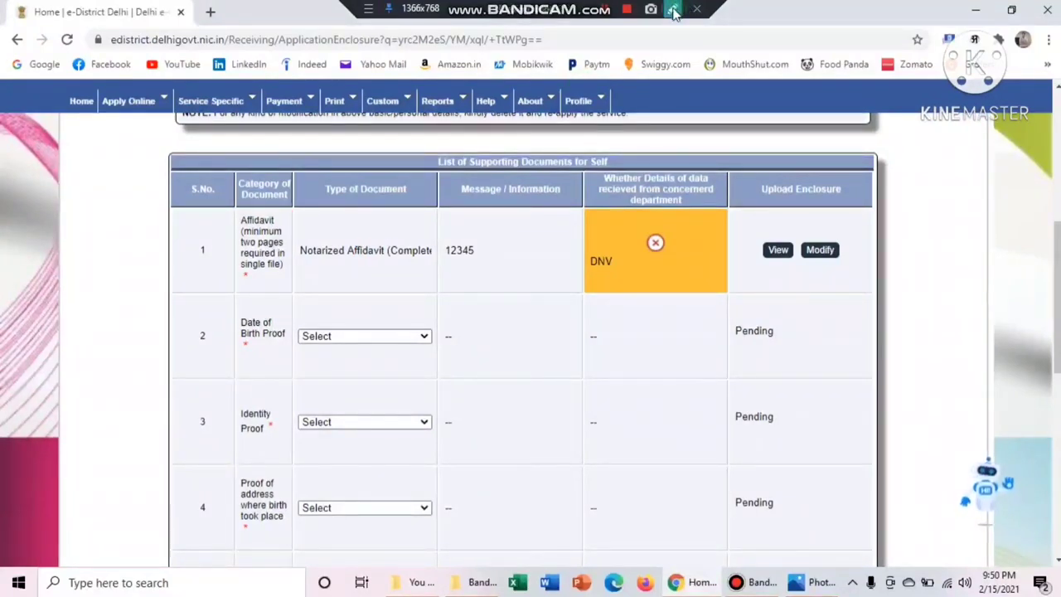
{"action": "scroll", "coordinate": [1056, 315], "scroll_direction": "down", "scroll_amount": 1}
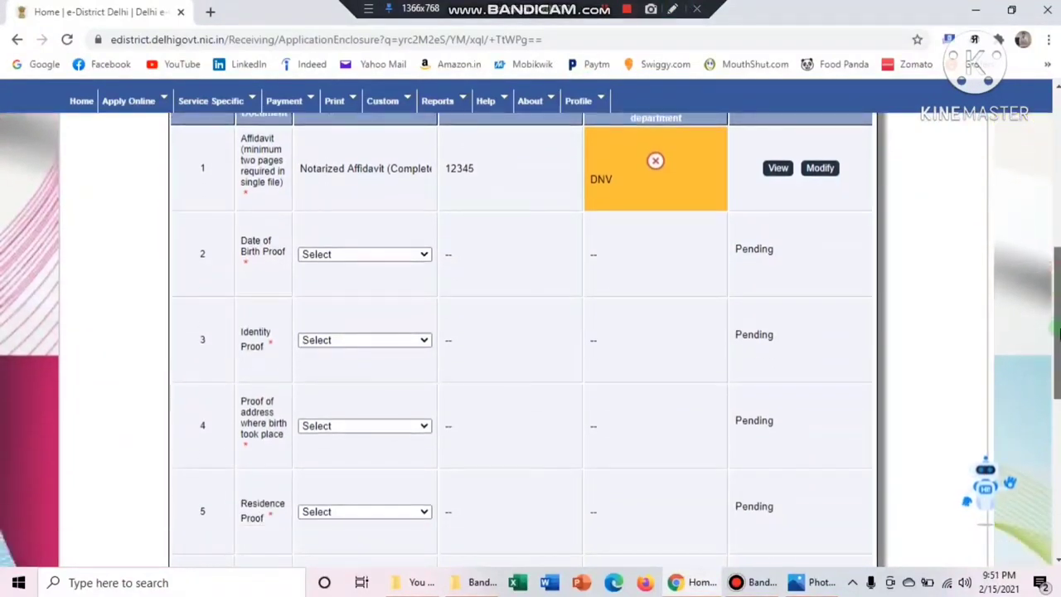
{"action": "left_click", "coordinate": [672, 10]}
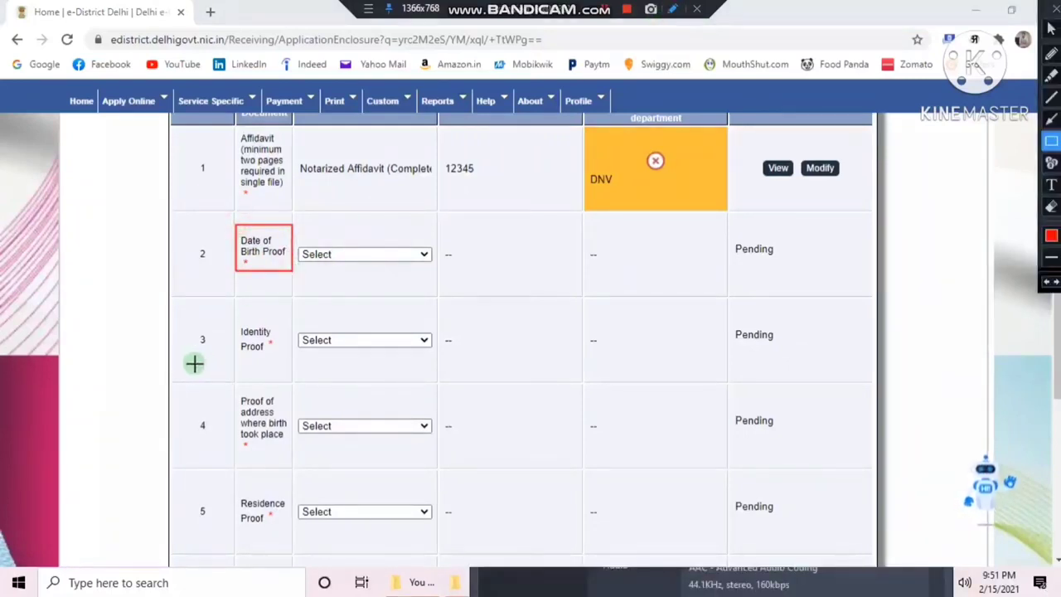
{"action": "mouse_move", "coordinate": [238, 325]}
{"action": "left_mouse_down"}
{"action": "mouse_move", "coordinate": [279, 379]}
{"action": "mouse_move", "coordinate": [296, 453]}
{"action": "left_mouse_up"}
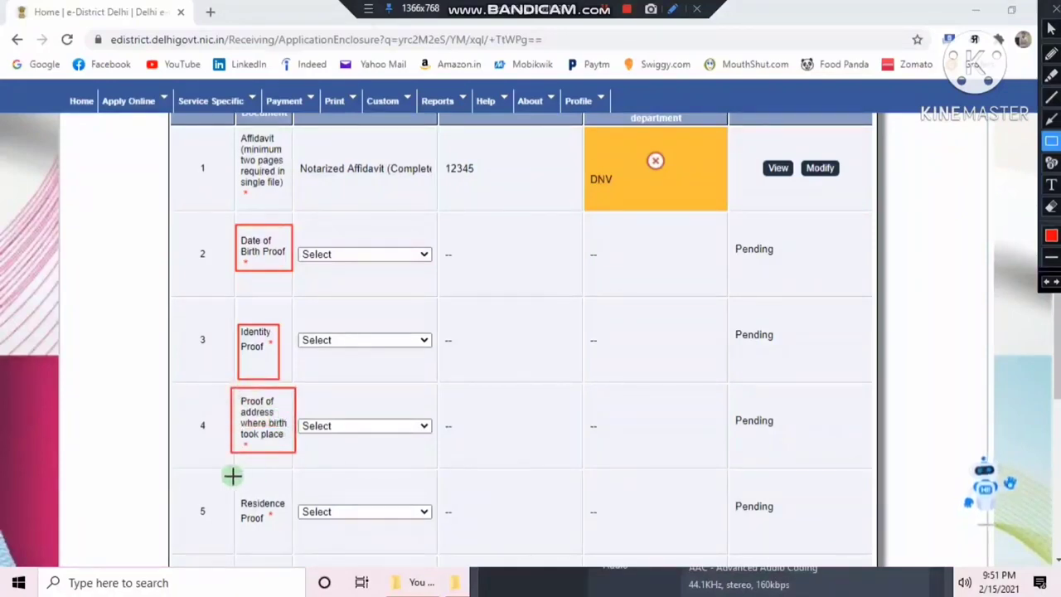
{"action": "mouse_move", "coordinate": [227, 475]}
{"action": "left_mouse_down"}
{"action": "mouse_move", "coordinate": [281, 554]}
{"action": "mouse_move", "coordinate": [294, 540]}
{"action": "left_mouse_up"}
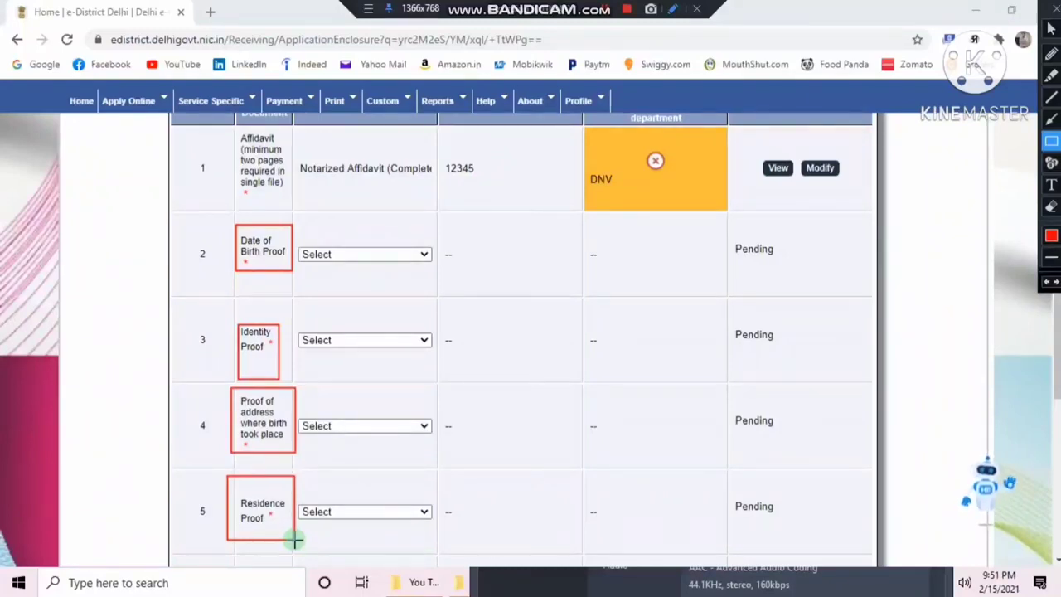
{"action": "key", "text": "Escape"}
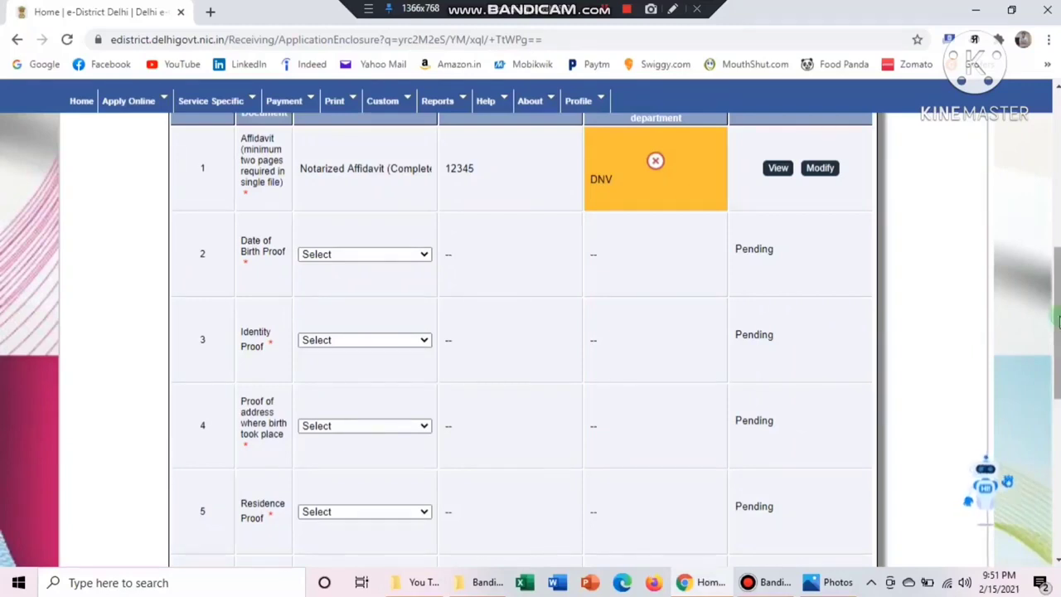
{"action": "scroll", "coordinate": [1059, 322], "scroll_direction": "down", "scroll_amount": 2}
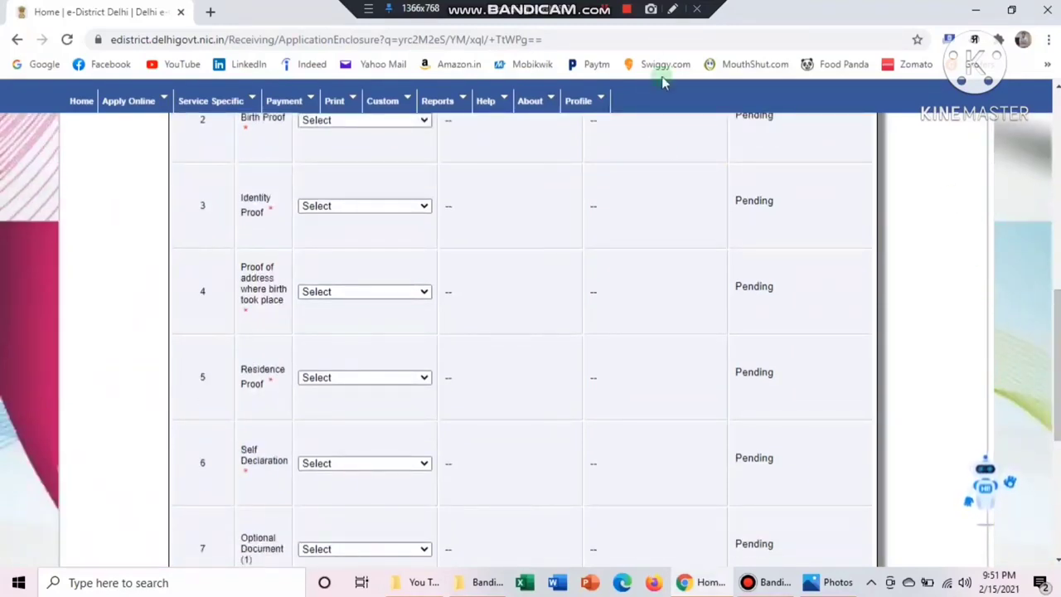
{"action": "left_click", "coordinate": [673, 10]}
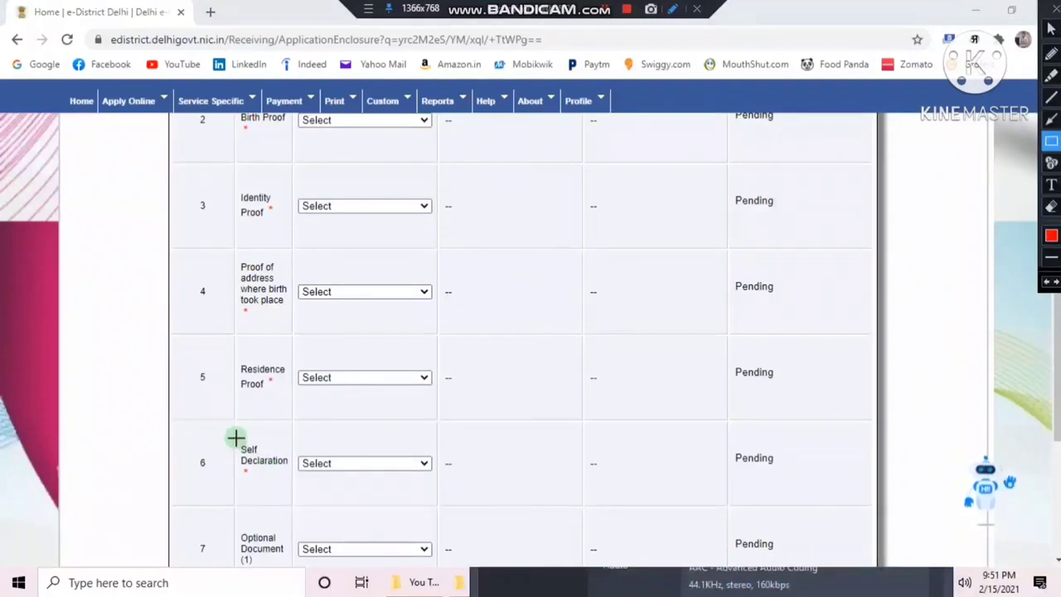
{"action": "mouse_move", "coordinate": [236, 438]}
{"action": "left_mouse_down"}
{"action": "mouse_move", "coordinate": [367, 497]}
{"action": "mouse_move", "coordinate": [446, 486]}
{"action": "left_mouse_up"}
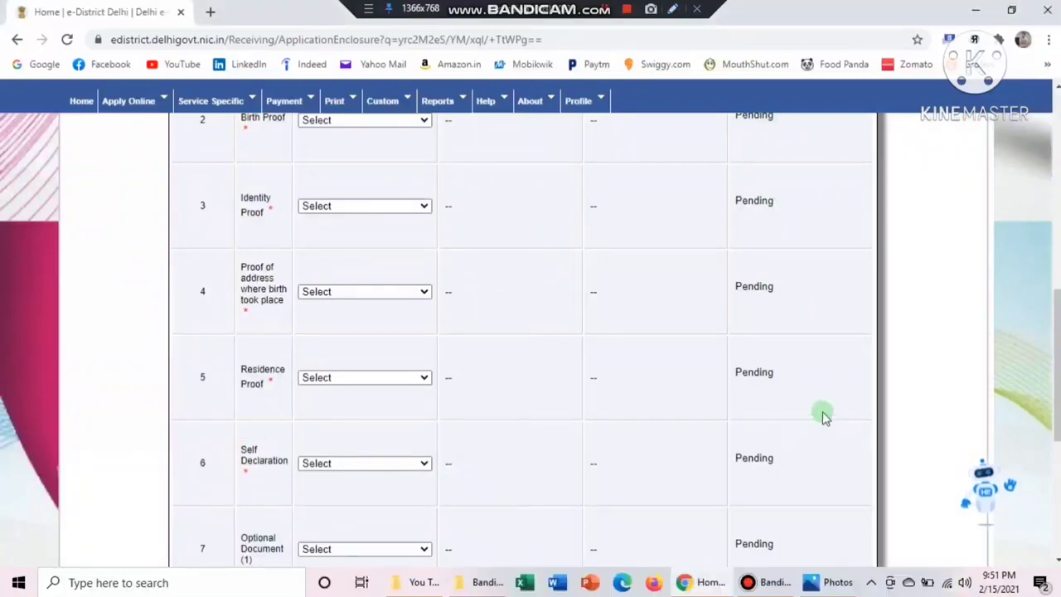
{"action": "scroll", "coordinate": [520, 316], "scroll_direction": "up", "scroll_amount": 3}
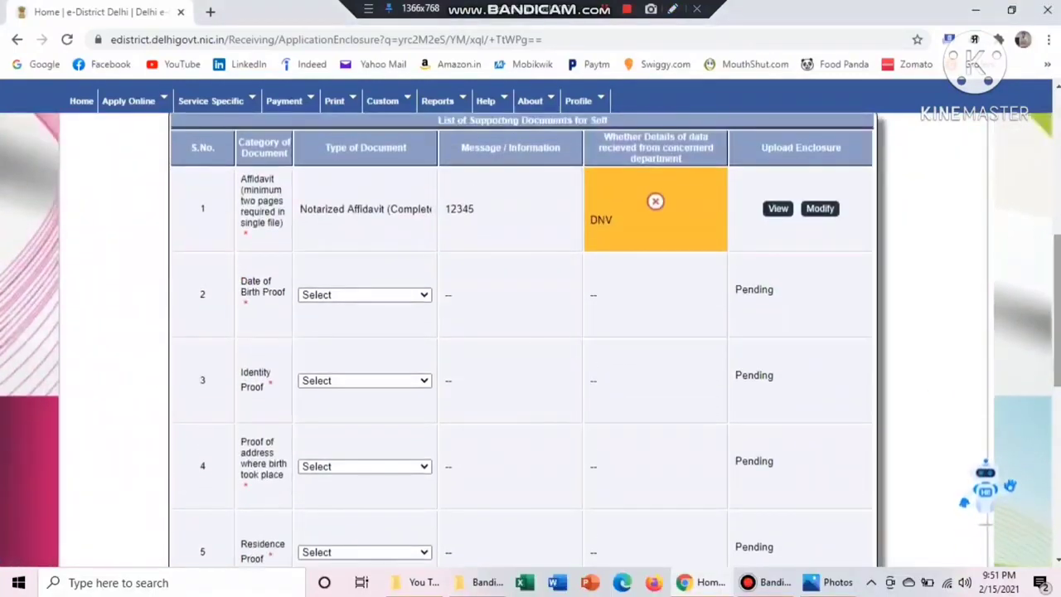
Pick Aadhaar Card (Verified DOB) for Date of Birth Proof, and Aadhaar Card for identity, address and residence proofs
{"action": "left_click", "coordinate": [423, 296]}
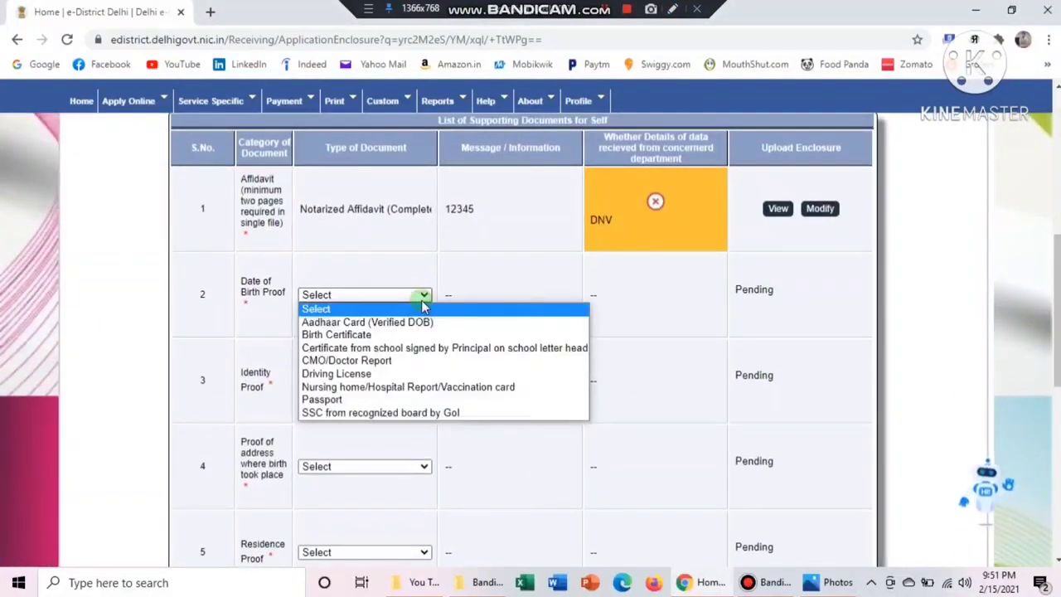
{"action": "left_click", "coordinate": [396, 323]}
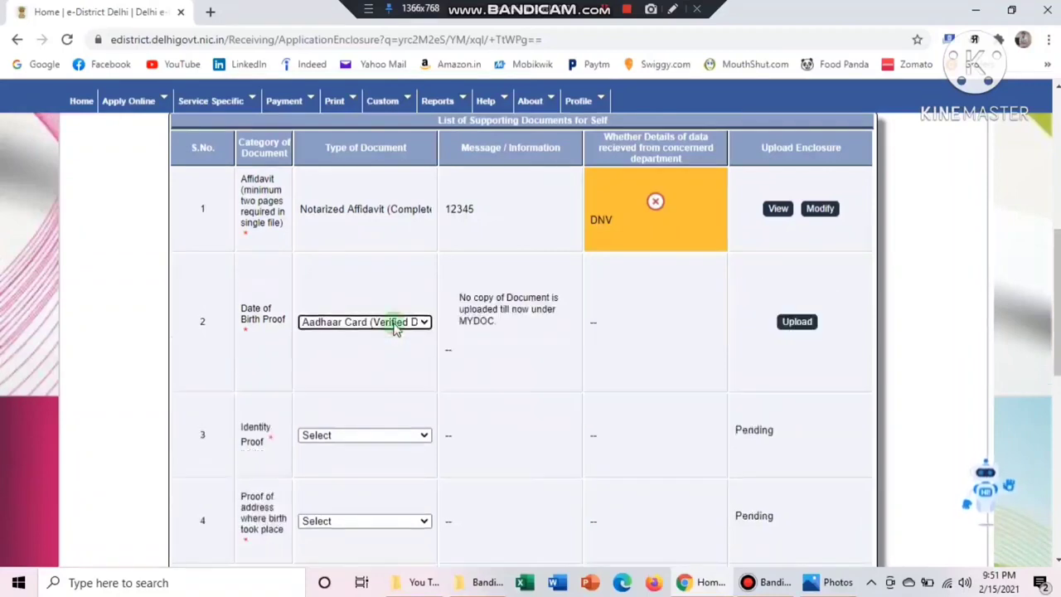
{"action": "left_click", "coordinate": [425, 437]}
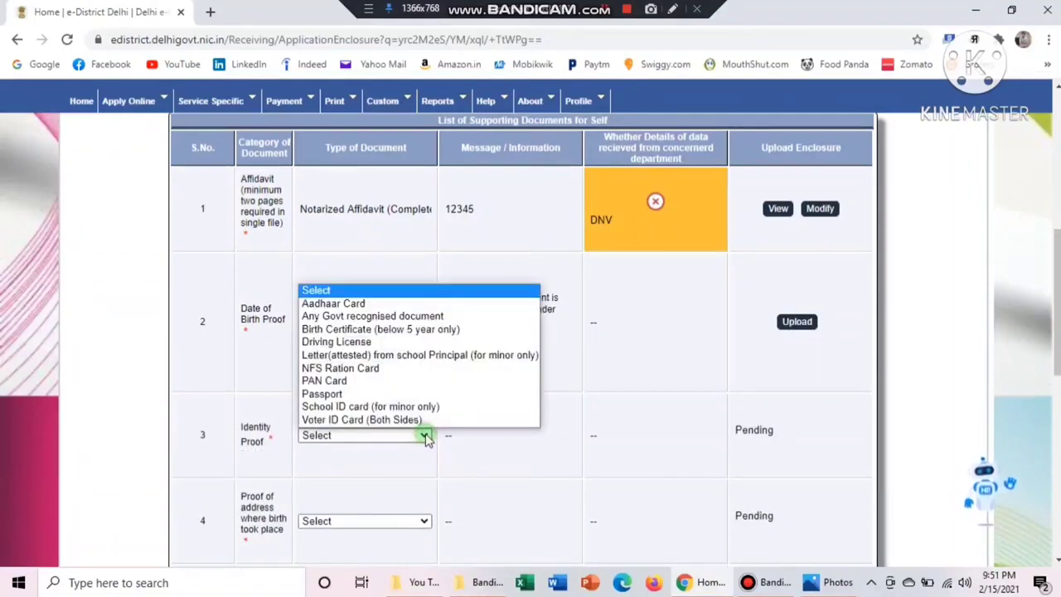
{"action": "left_click", "coordinate": [369, 302]}
{"action": "scroll", "coordinate": [858, 370], "scroll_direction": "down", "scroll_amount": 3}
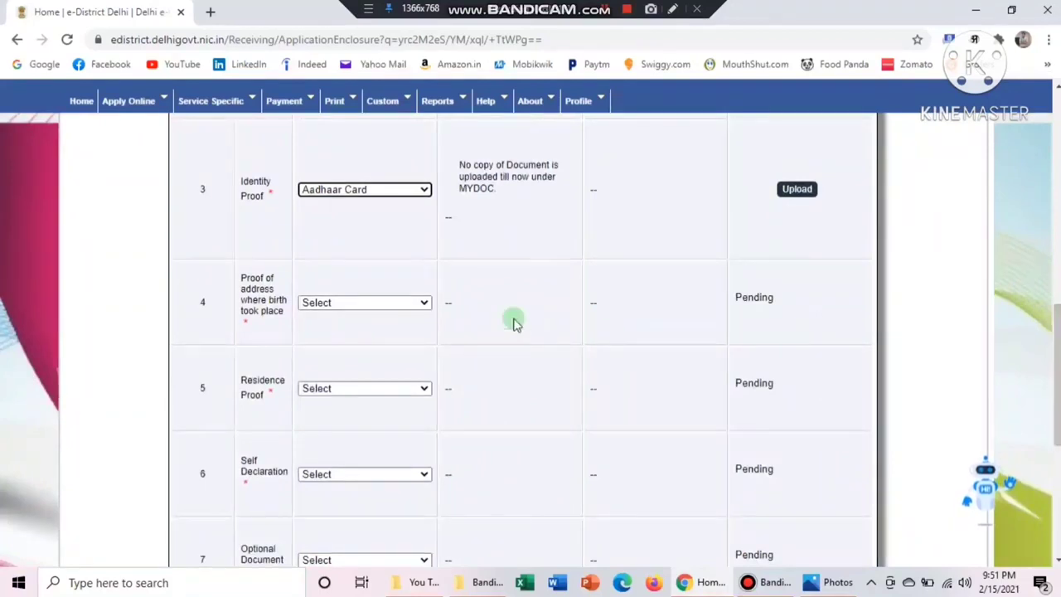
{"action": "left_click", "coordinate": [418, 303]}
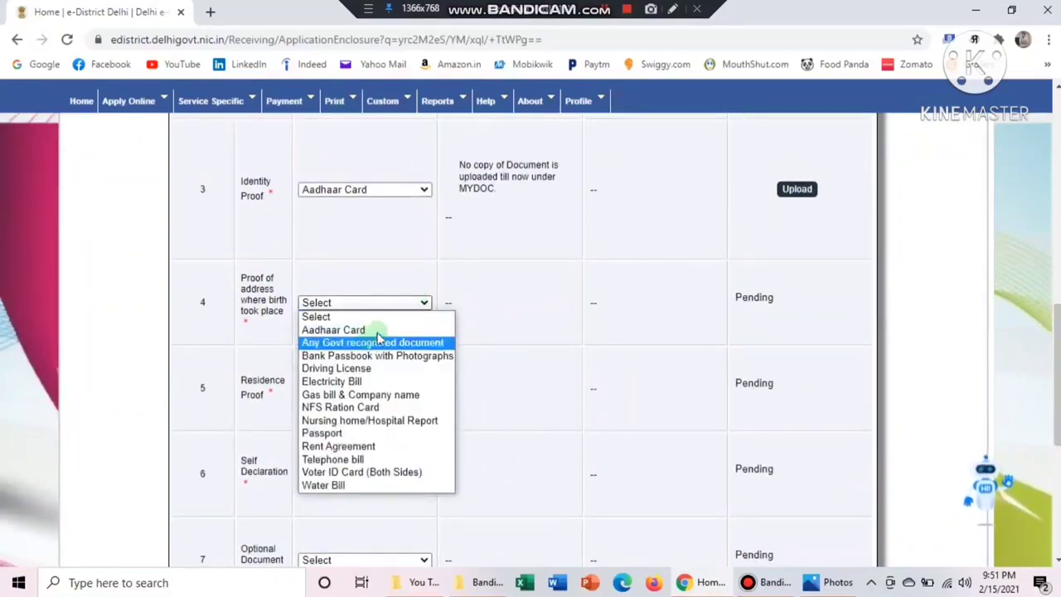
{"action": "left_click", "coordinate": [373, 330]}
{"action": "left_click", "coordinate": [421, 444]}
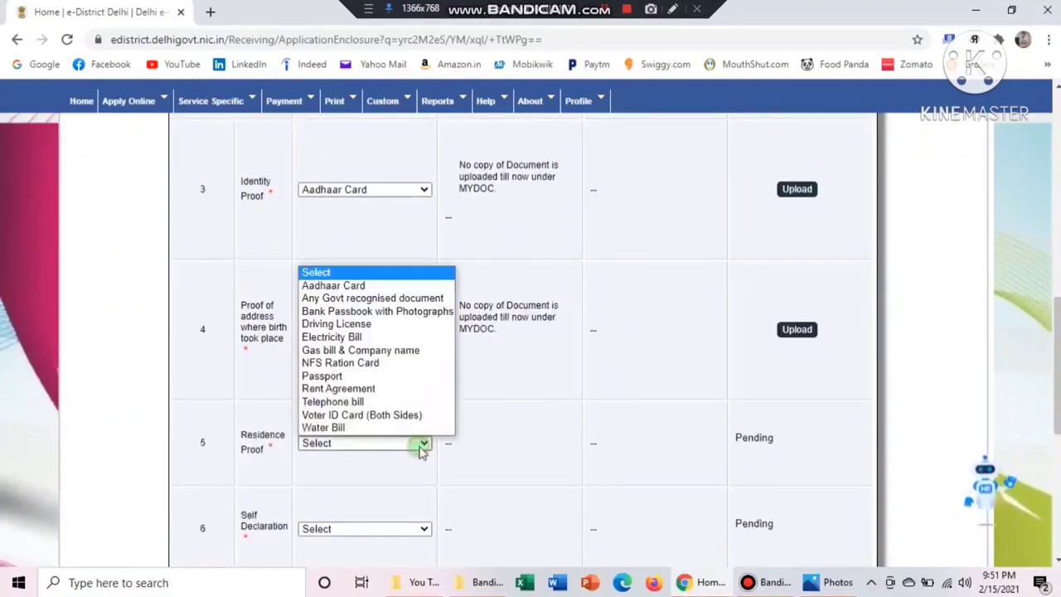
{"action": "left_click", "coordinate": [352, 286]}
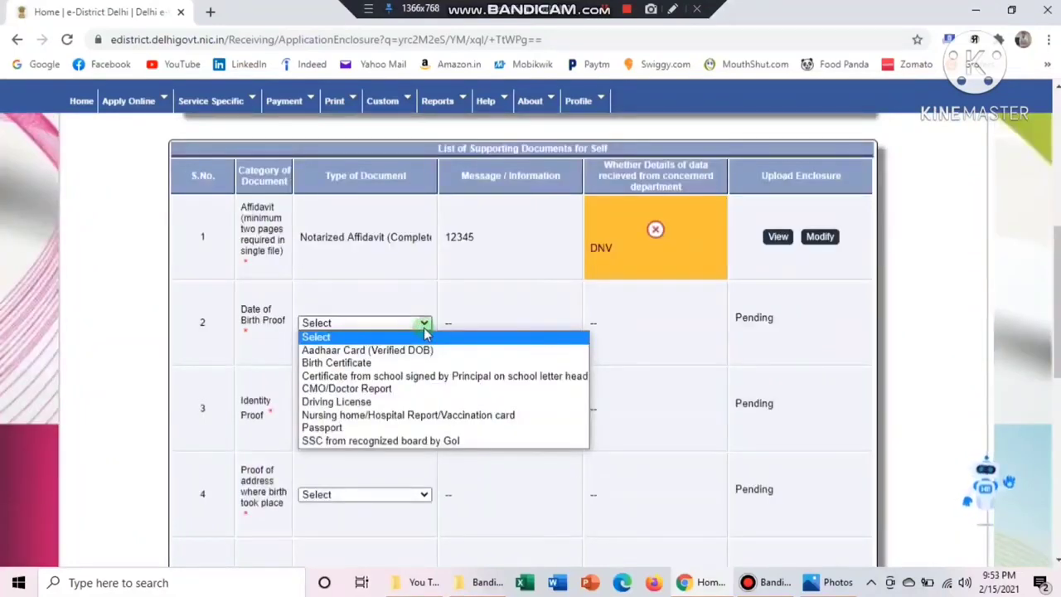
{"action": "left_click", "coordinate": [383, 351]}
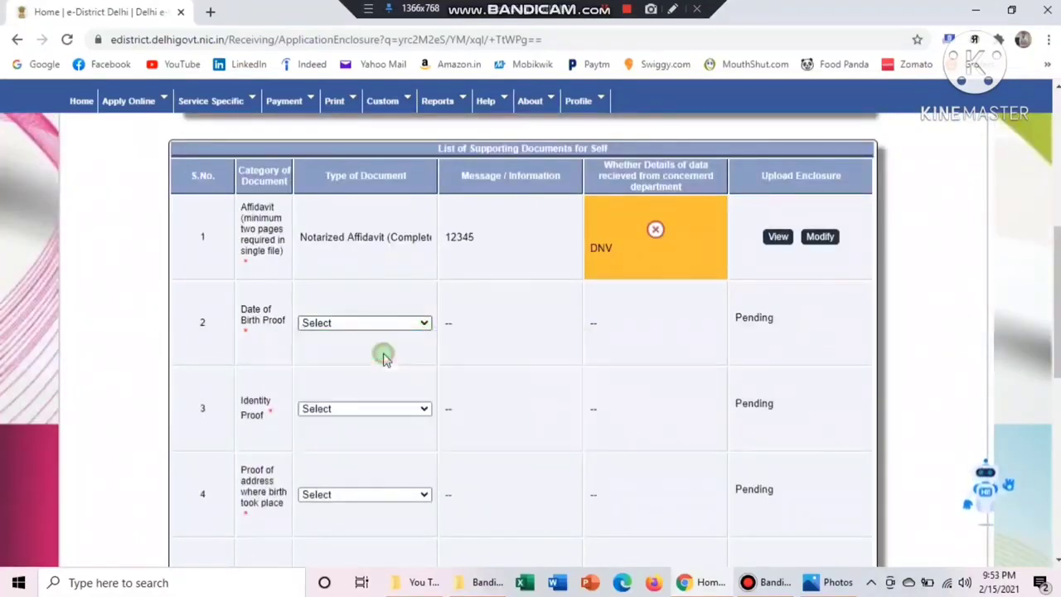
Open the Date of Birth Proof upload form, then enter and verify the Aadhaar document number
{"action": "left_click", "coordinate": [795, 359]}
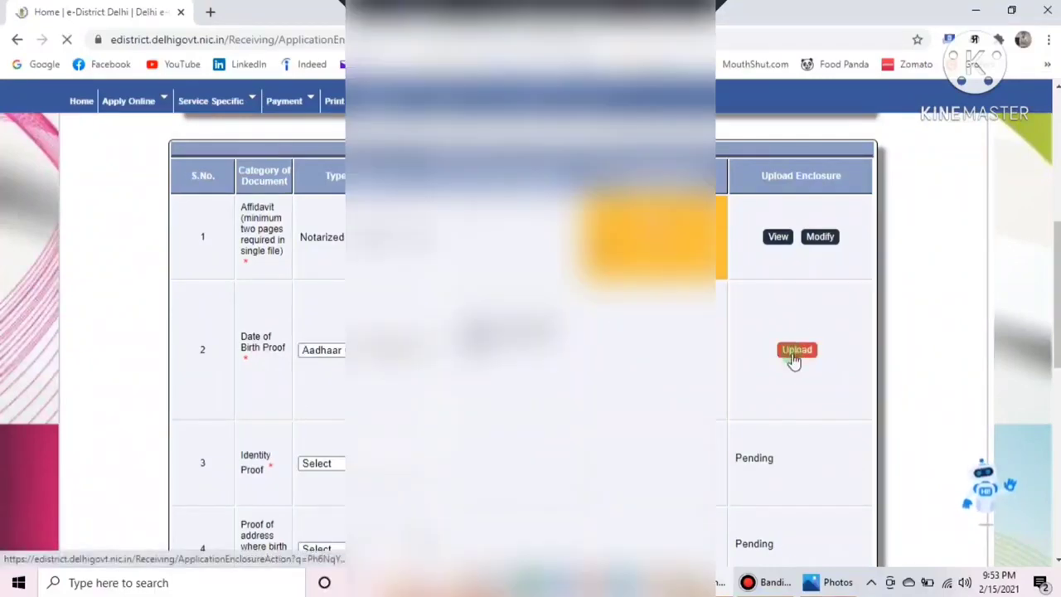
{"action": "scroll", "coordinate": [921, 343], "scroll_direction": "down", "scroll_amount": 4}
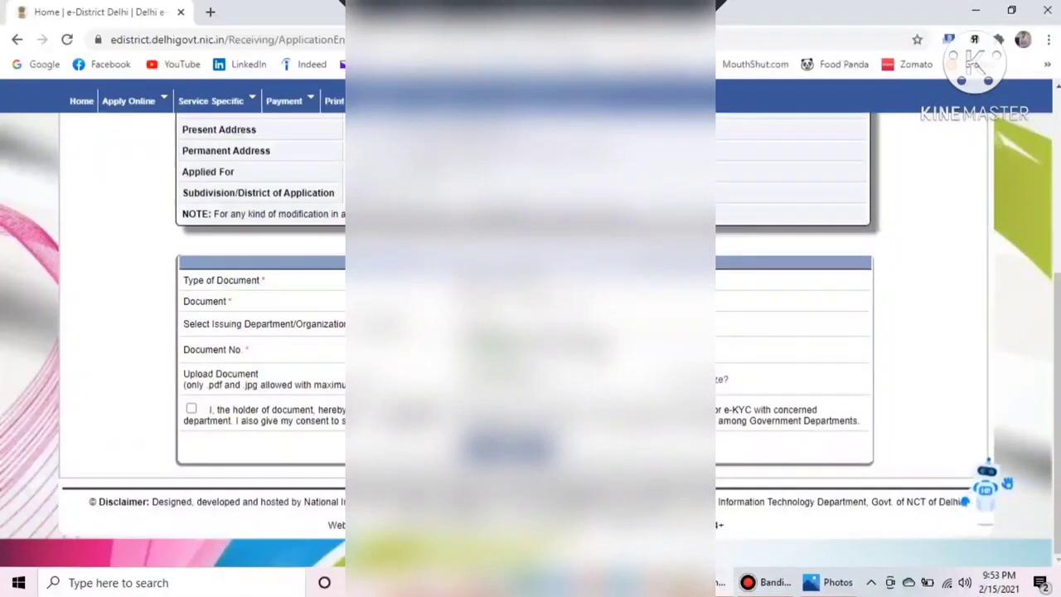
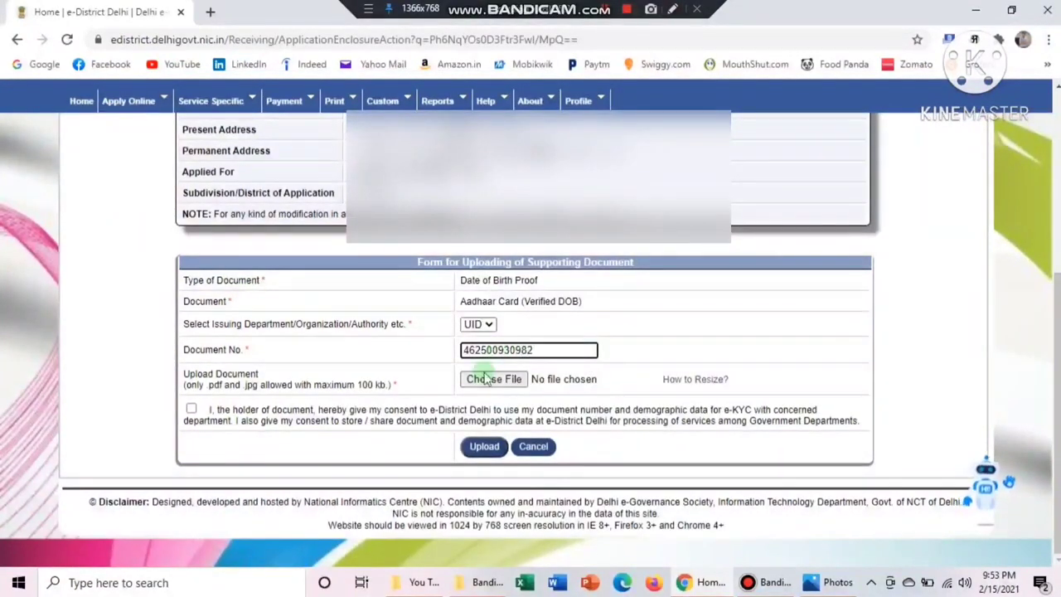
{"action": "left_click", "coordinate": [673, 331]}
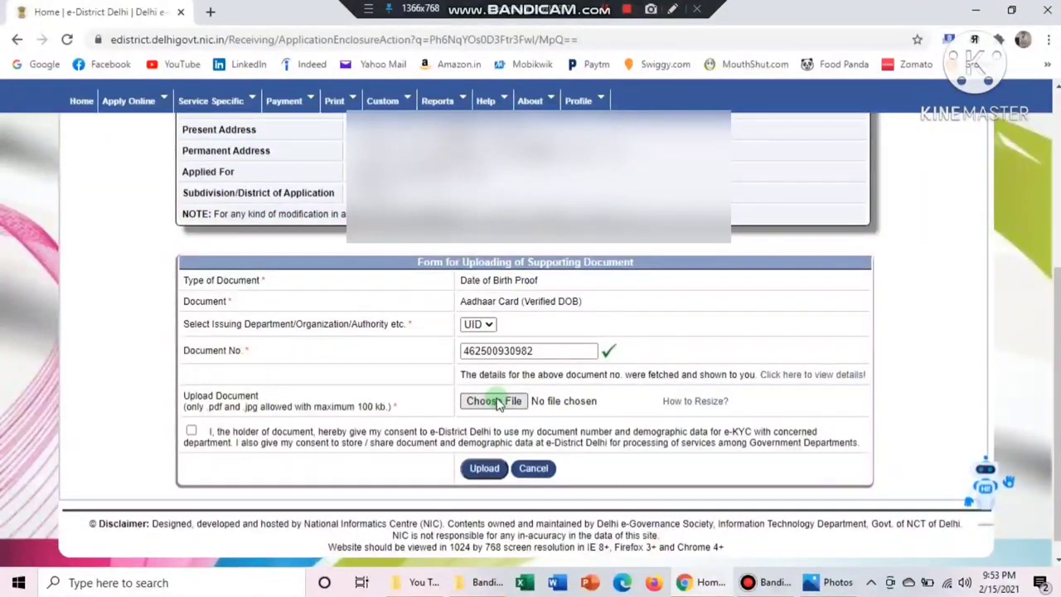
Attach document.jpg, give consent, upload it and dismiss the timeout and success alerts
{"action": "left_click", "coordinate": [496, 401]}
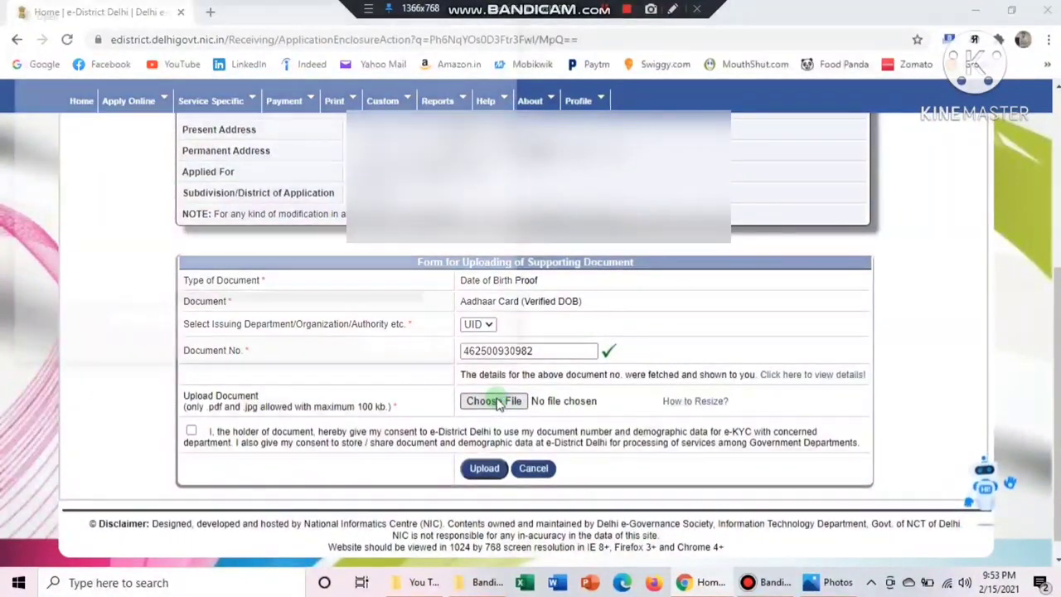
{"action": "double_click", "coordinate": [203, 241]}
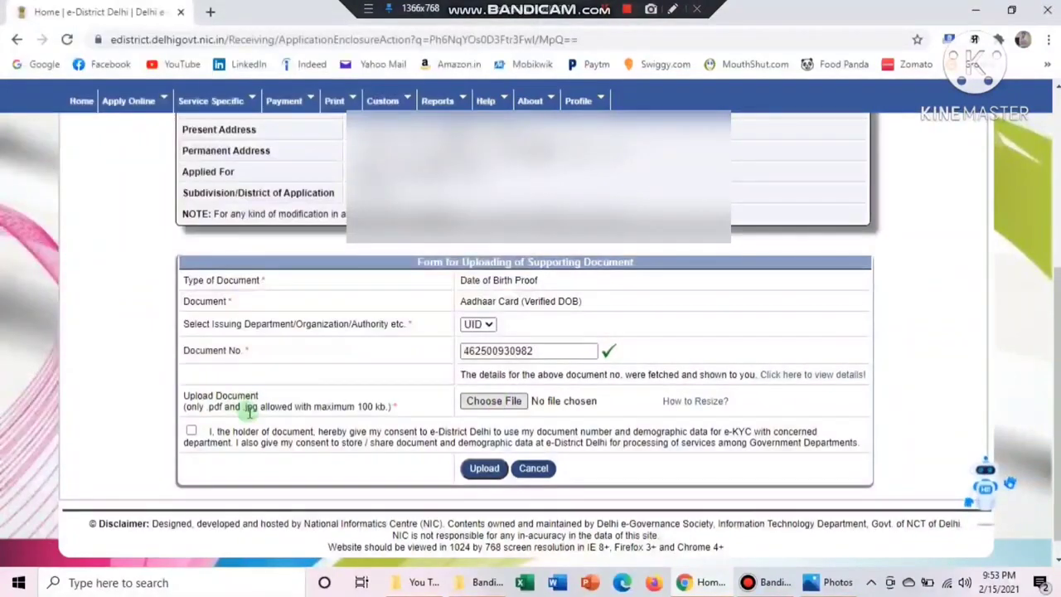
{"action": "left_click", "coordinate": [191, 431]}
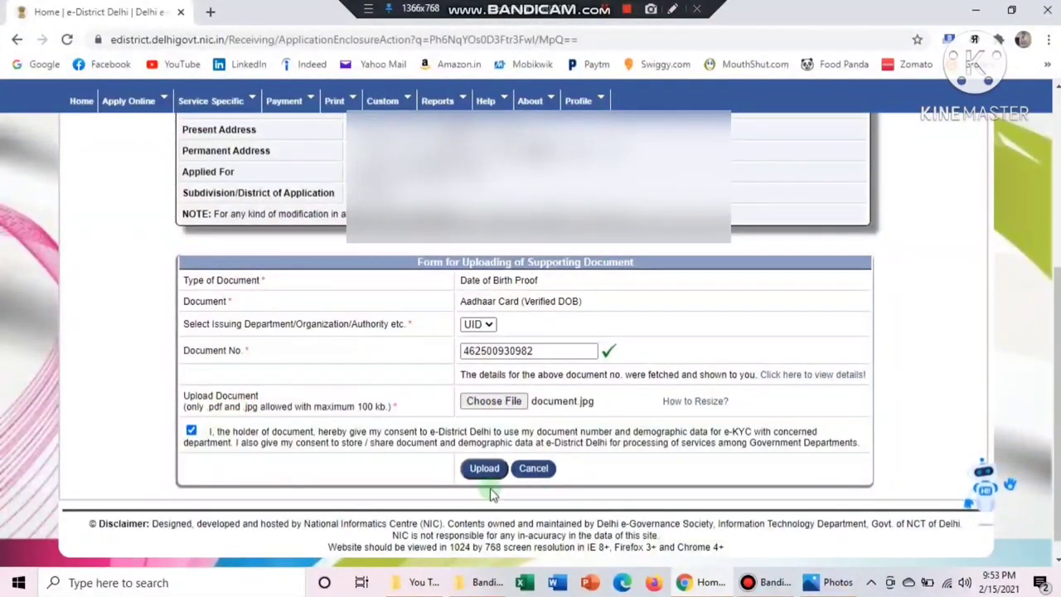
{"action": "left_click", "coordinate": [476, 469]}
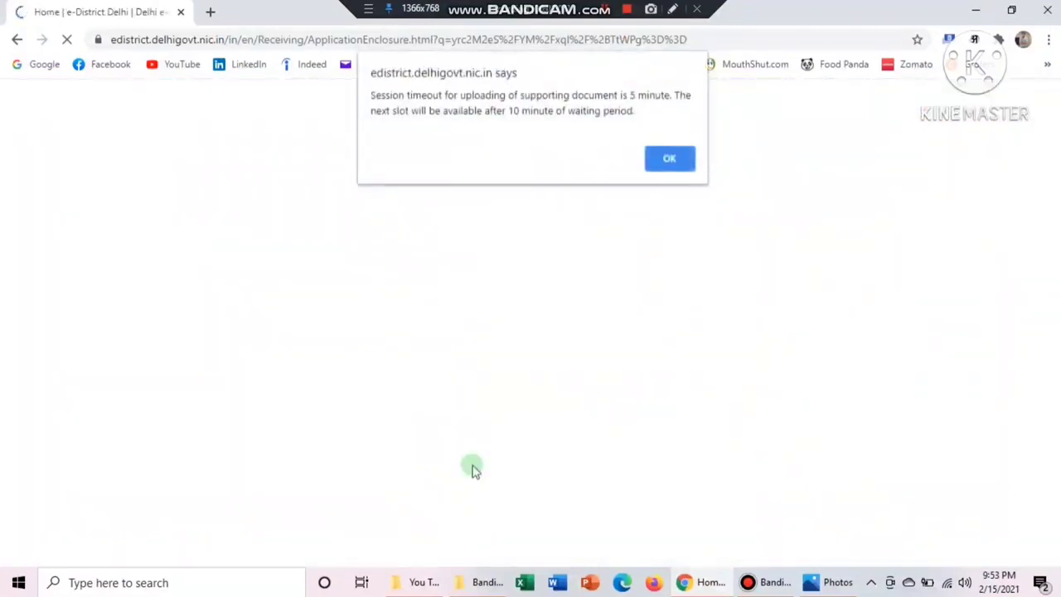
{"action": "left_click", "coordinate": [668, 161]}
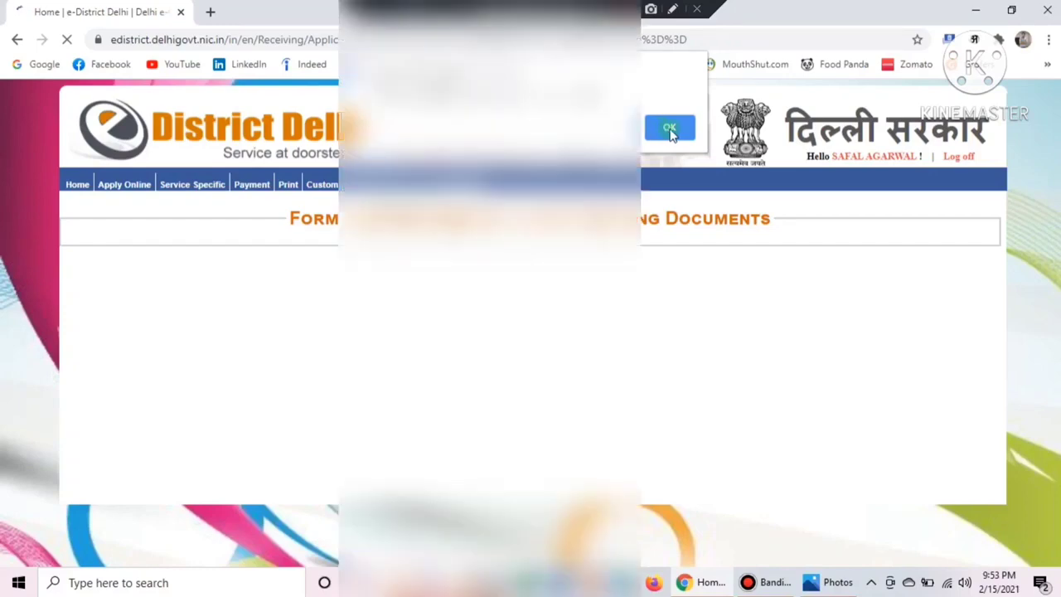
{"action": "left_click", "coordinate": [670, 128]}
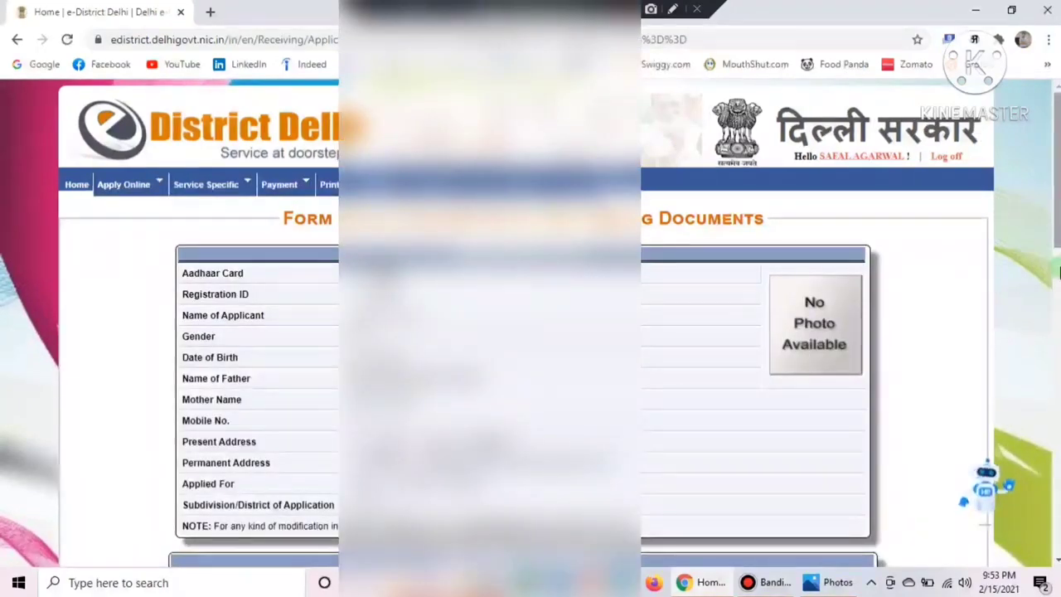
Select Aadhaar Card for Identity Proof, open its upload form and enter the Aadhaar number
{"action": "left_click_drag", "start_coordinate": [1055, 268], "coordinate": [1053, 386]}
{"action": "scroll", "coordinate": [675, 313], "scroll_direction": "down", "scroll_amount": 2}
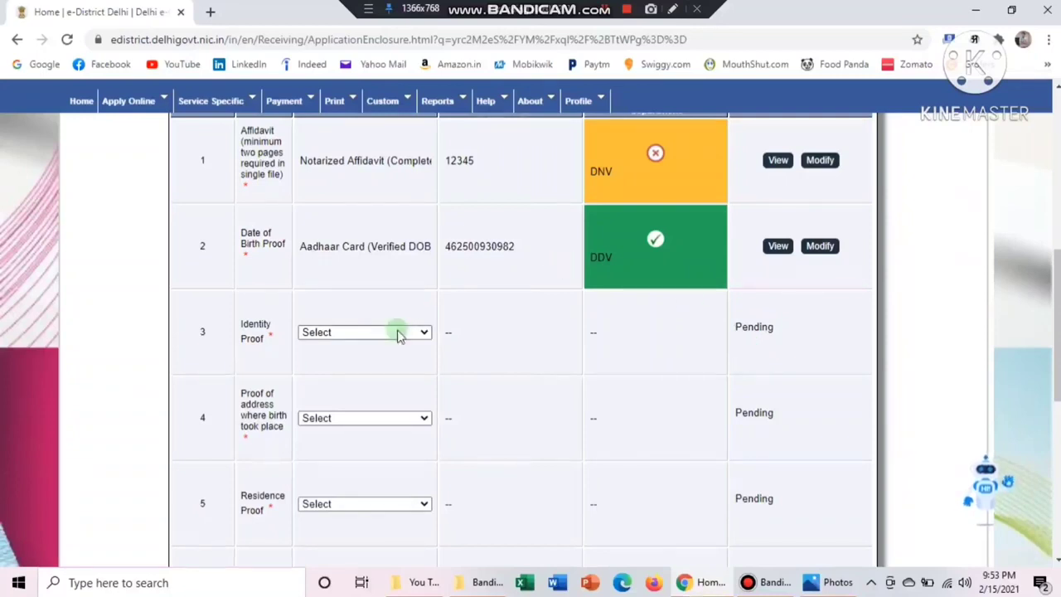
{"action": "left_click", "coordinate": [422, 332]}
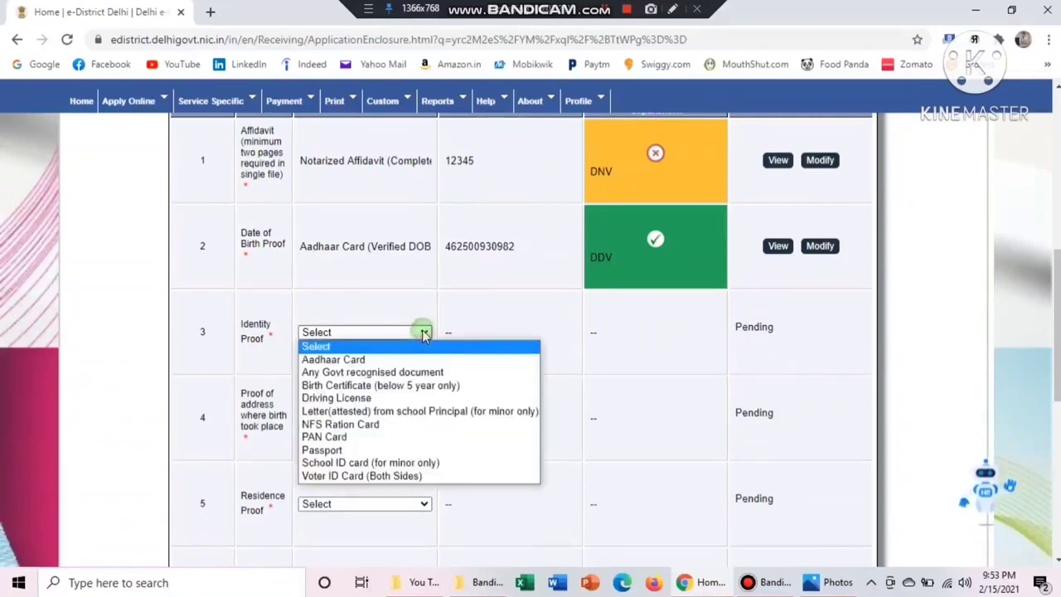
{"action": "left_click", "coordinate": [370, 359]}
{"action": "left_click", "coordinate": [804, 362]}
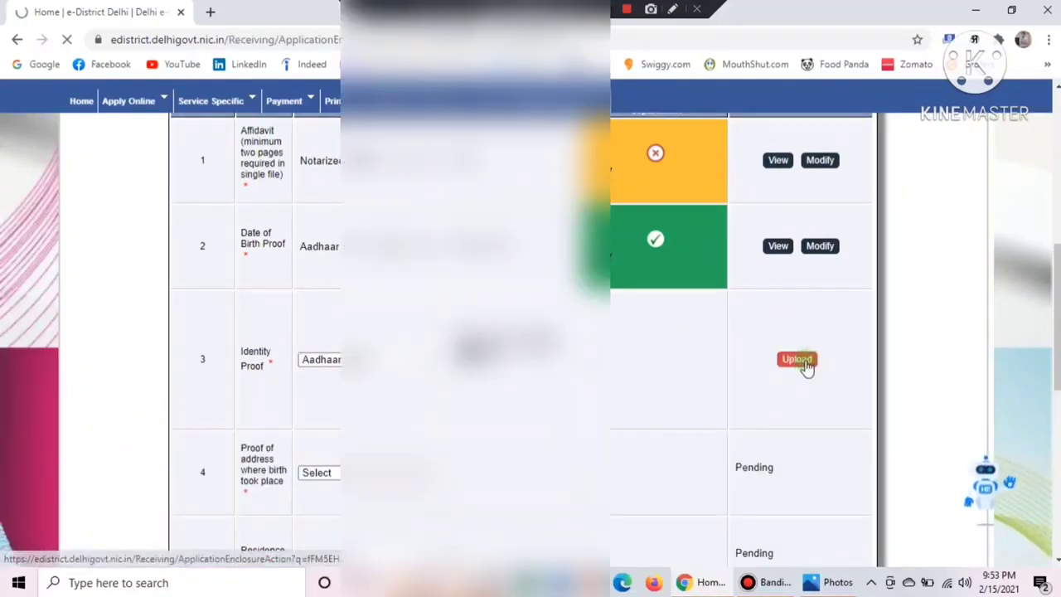
{"action": "scroll", "coordinate": [829, 382], "scroll_direction": "down", "scroll_amount": 3}
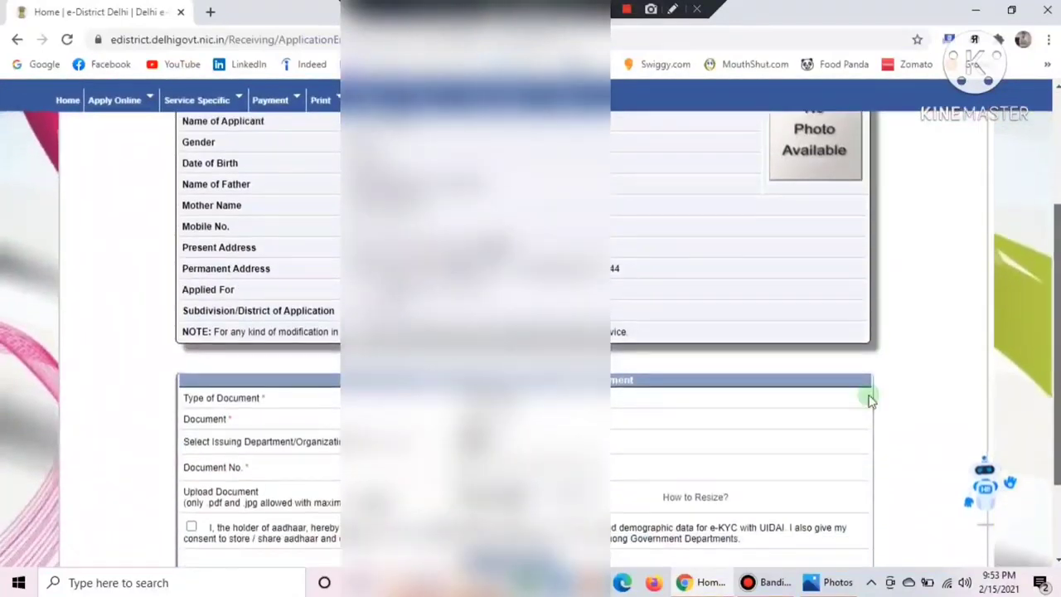
{"action": "left_click", "coordinate": [462, 460]}
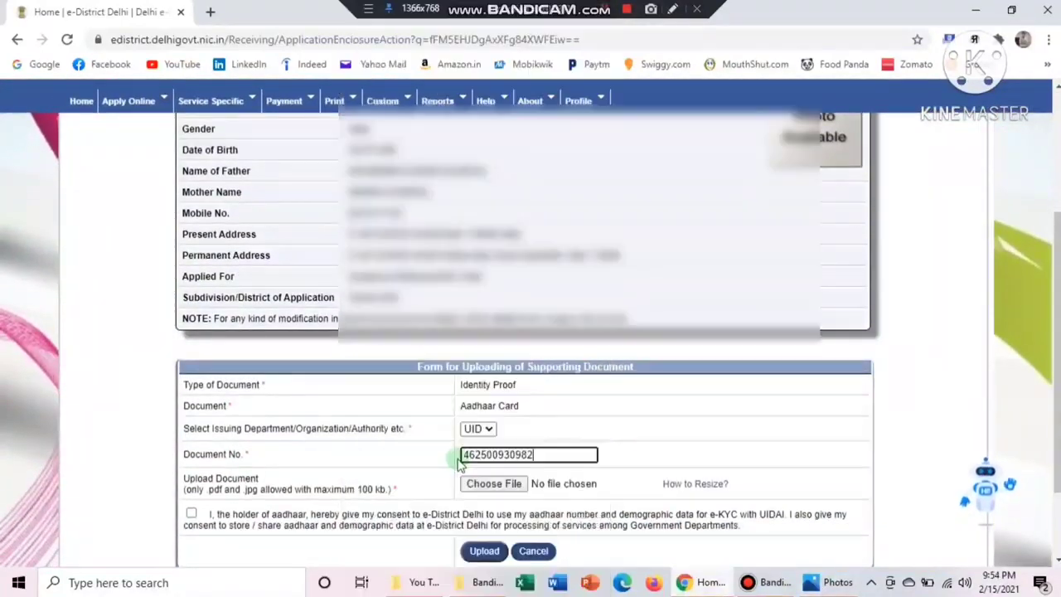
{"action": "left_click", "coordinate": [496, 489]}
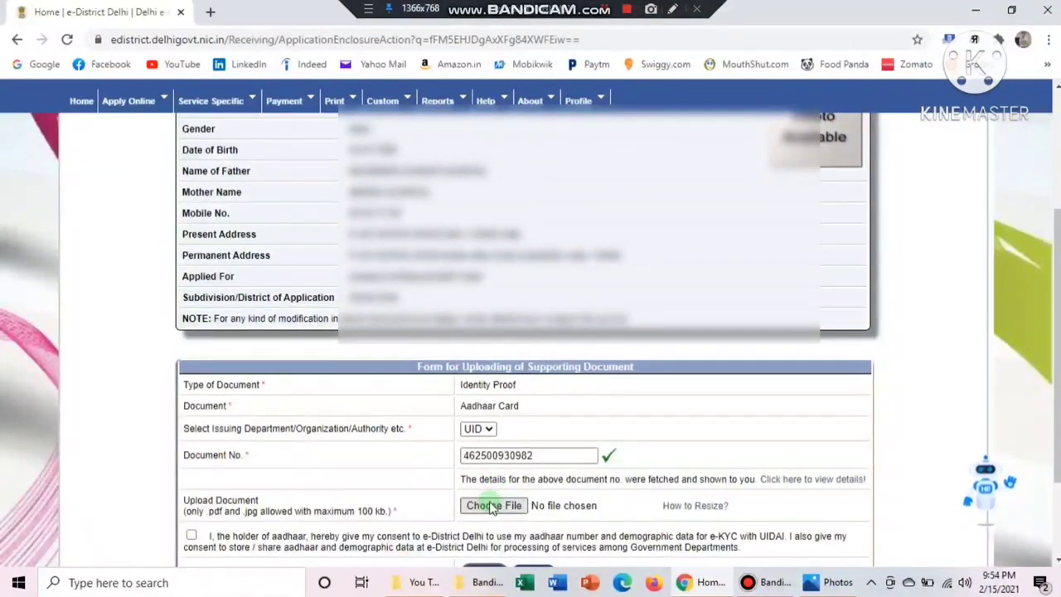
Attach document.jpg, give consent and submit the Identity Proof upload
{"action": "left_click", "coordinate": [494, 505]}
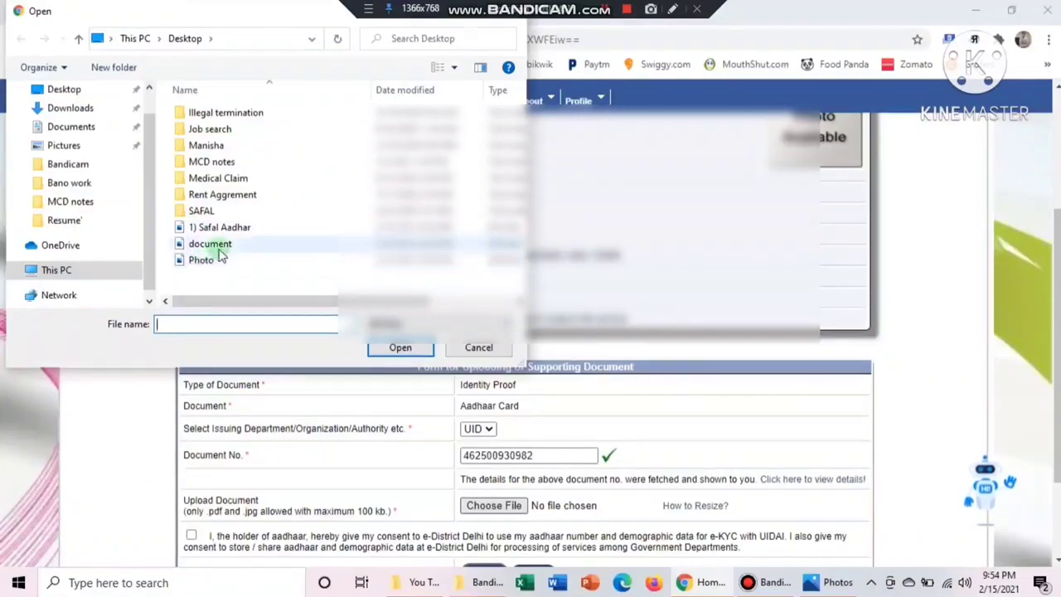
{"action": "left_click", "coordinate": [220, 247]}
{"action": "double_click", "coordinate": [219, 247]}
{"action": "scroll", "coordinate": [676, 452], "scroll_direction": "down", "scroll_amount": 2}
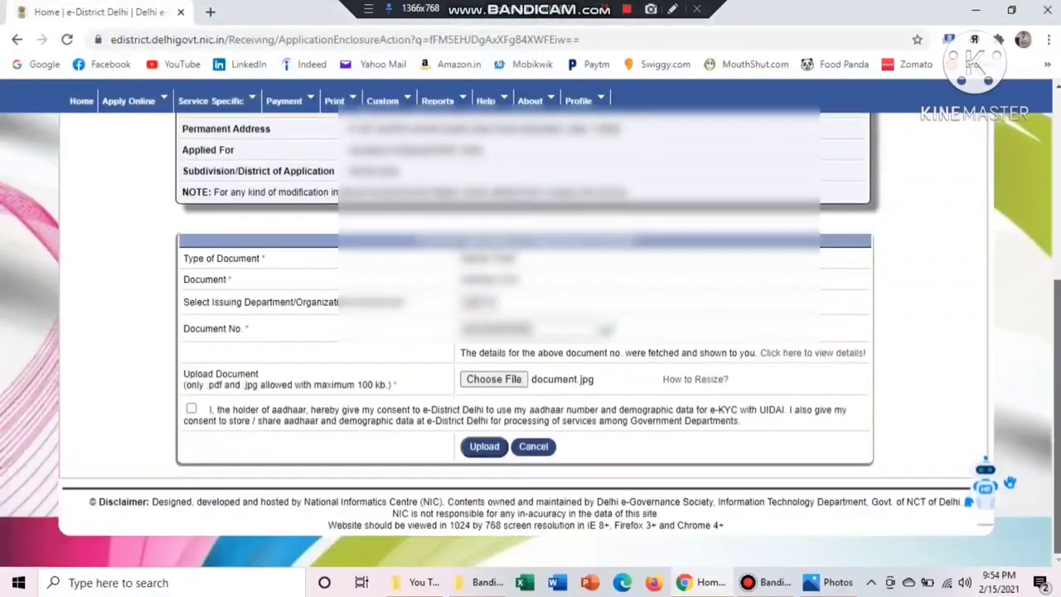
{"action": "left_click", "coordinate": [192, 409]}
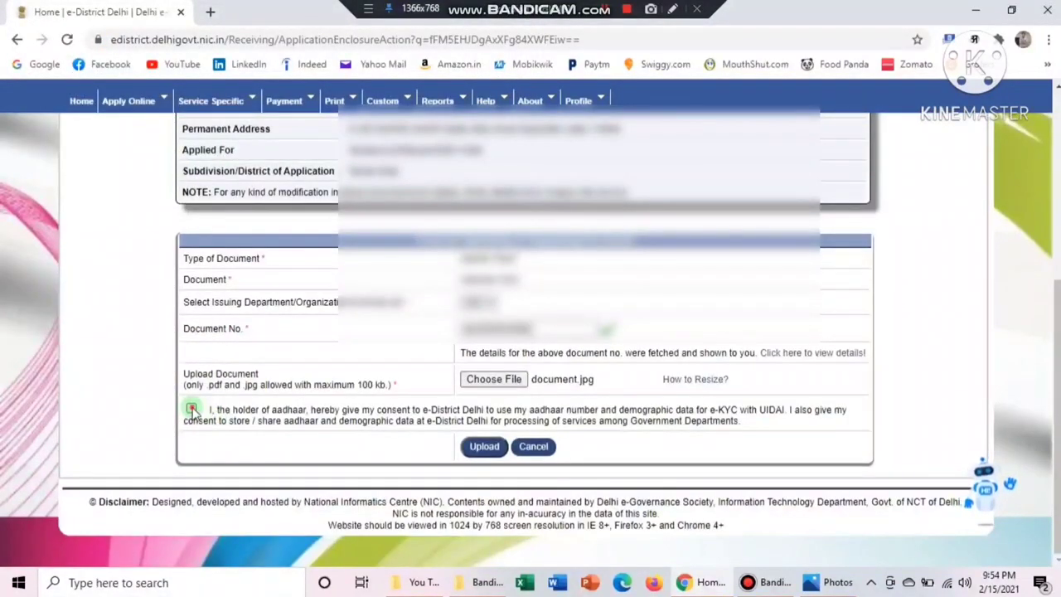
{"action": "left_click", "coordinate": [487, 448]}
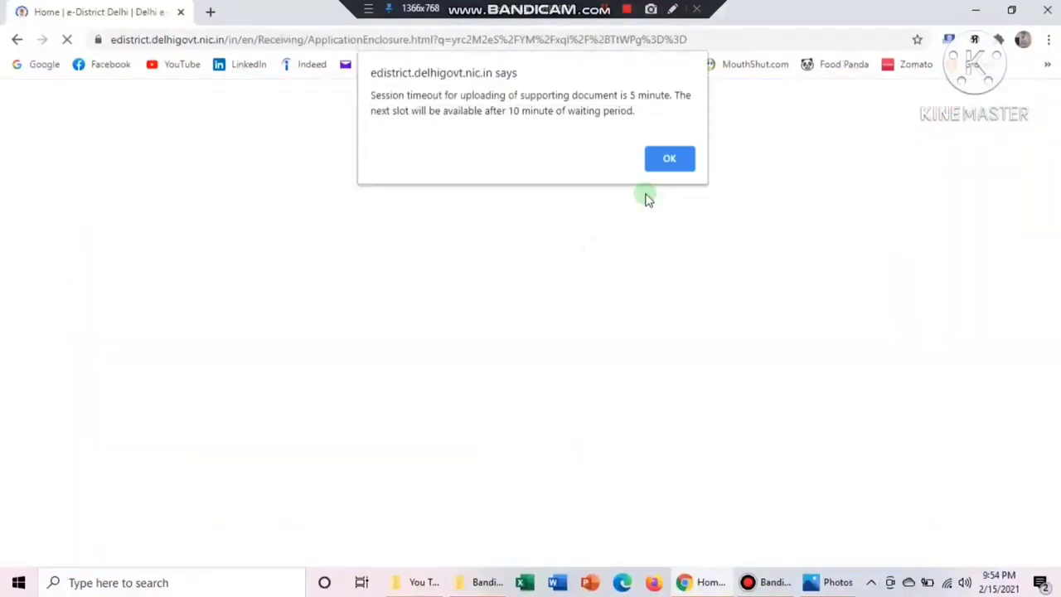
Dismiss the session-timeout and upload-success alerts from the Identity Proof upload
{"action": "left_click", "coordinate": [667, 154]}
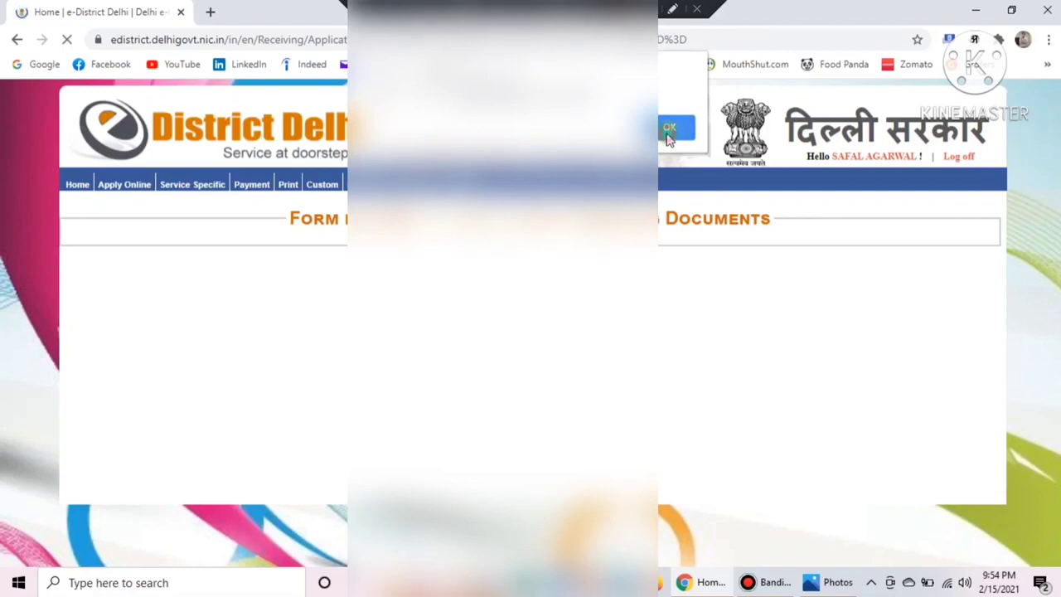
{"action": "left_click", "coordinate": [668, 133]}
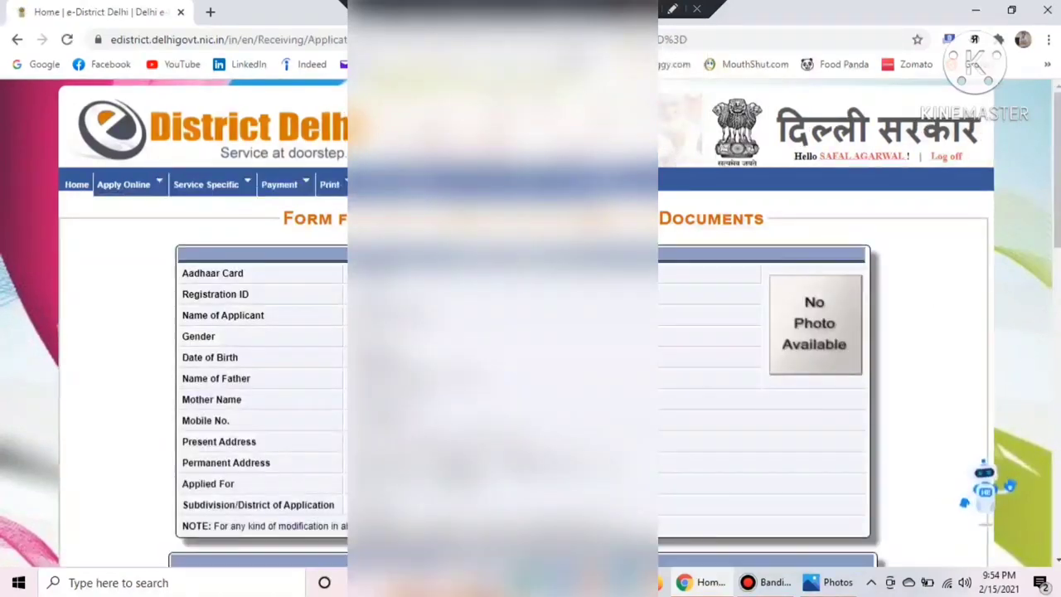
{"action": "scroll", "coordinate": [1058, 371], "scroll_direction": "down", "scroll_amount": 4}
{"action": "scroll", "coordinate": [1058, 370], "scroll_direction": "down", "scroll_amount": 2}
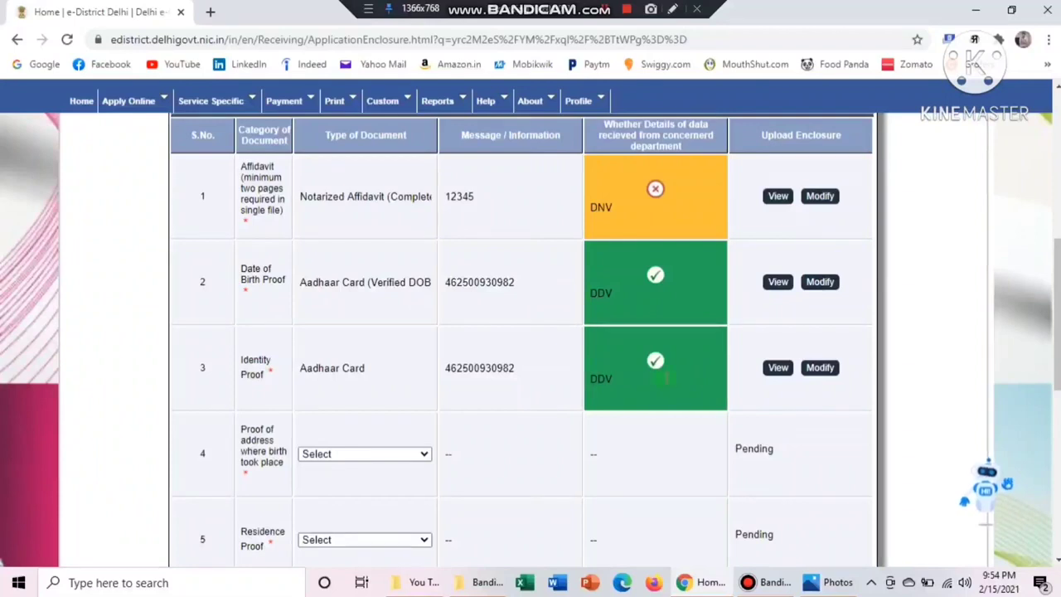
Choose Aadhaar Card as the birthplace address proof and save it
{"action": "left_click", "coordinate": [419, 454]}
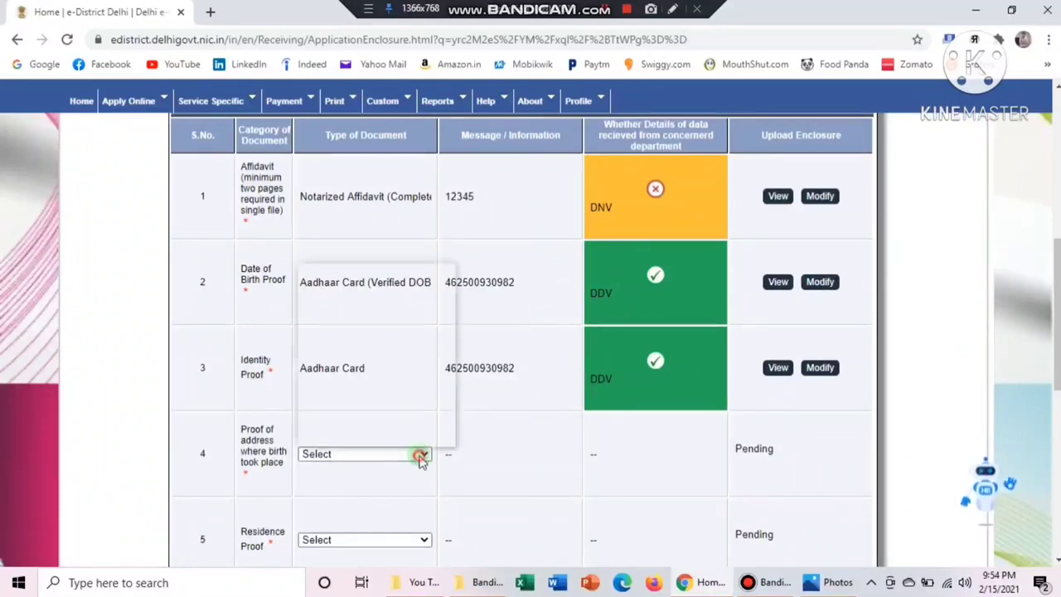
{"action": "left_click", "coordinate": [357, 283]}
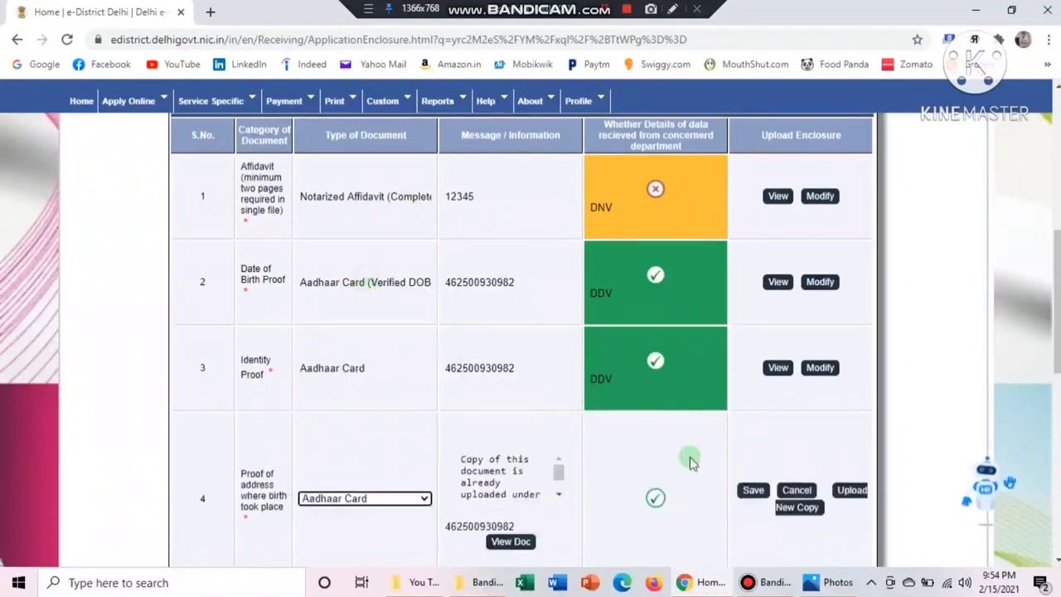
{"action": "scroll", "coordinate": [624, 321], "scroll_direction": "down", "scroll_amount": 3}
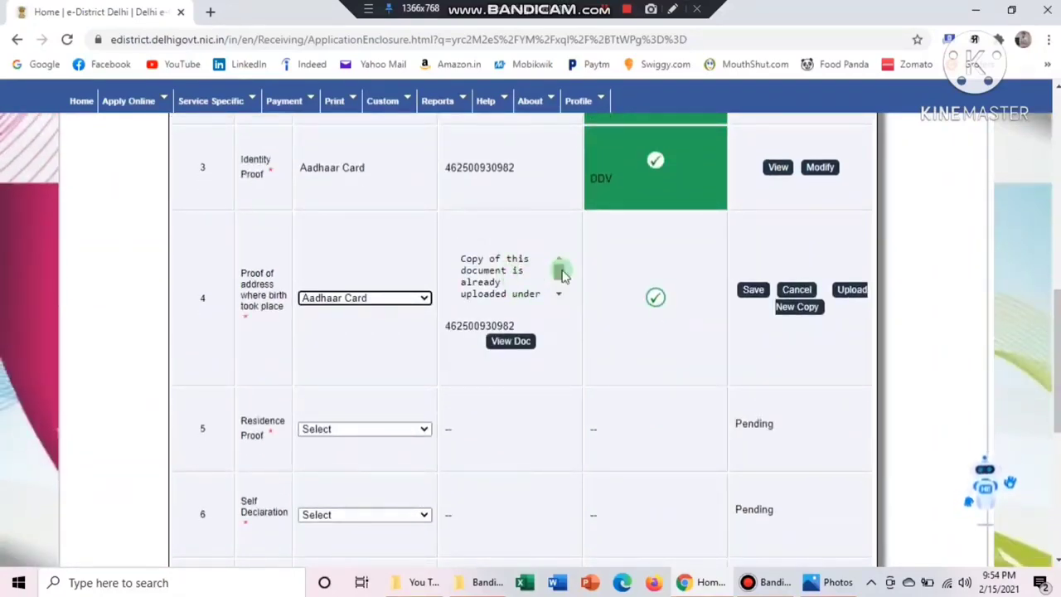
{"action": "left_click_drag", "start_coordinate": [561, 274], "coordinate": [563, 262]}
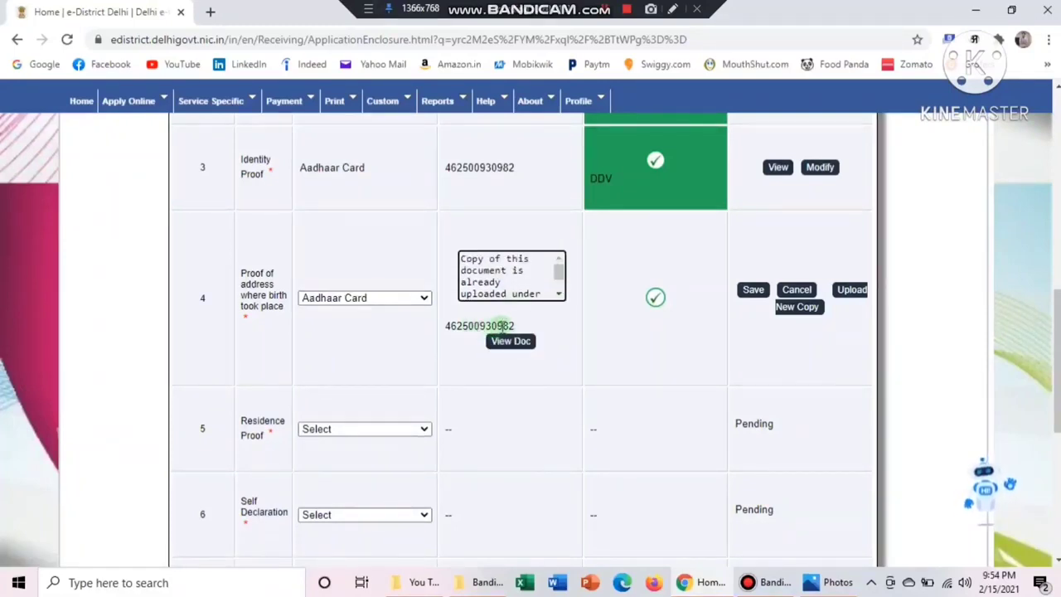
{"action": "left_click", "coordinate": [502, 325]}
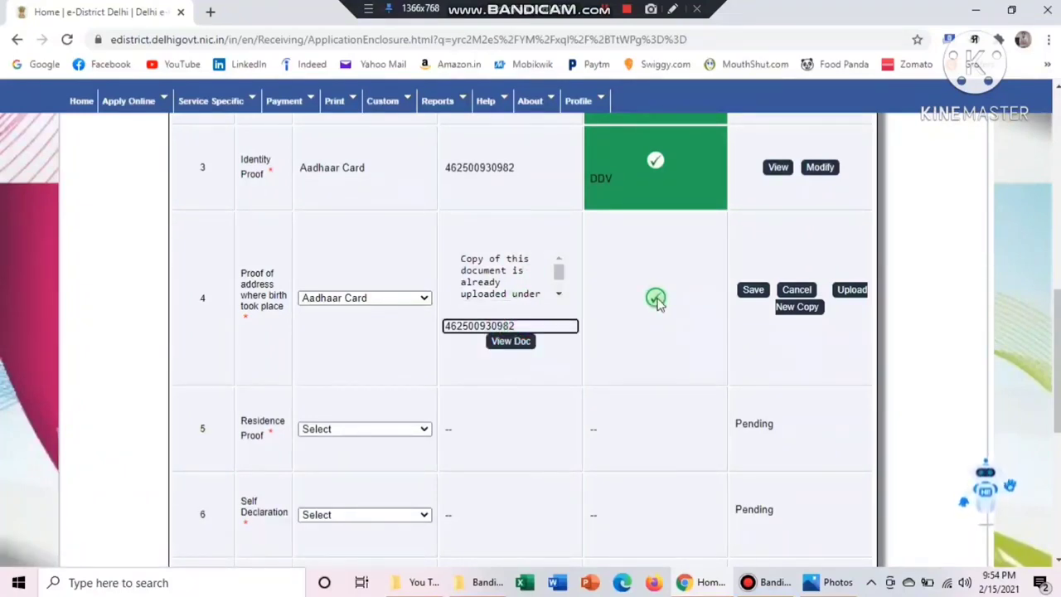
{"action": "left_click", "coordinate": [655, 298]}
{"action": "left_click", "coordinate": [748, 289]}
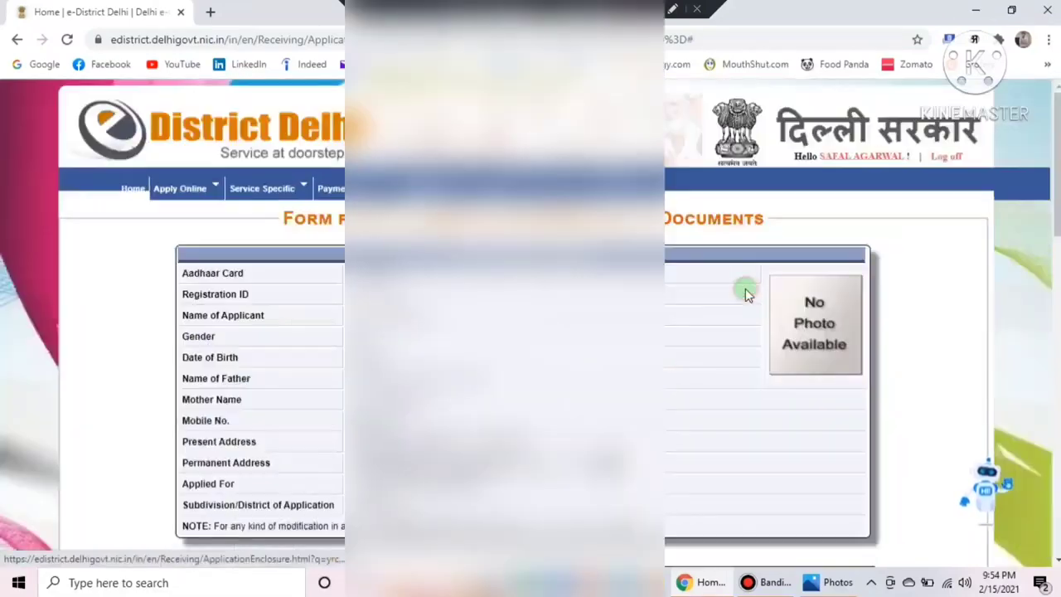
Select Aadhaar Card for the row 5 Residence Proof and save it
{"action": "scroll", "coordinate": [531, 332], "scroll_direction": "down", "scroll_amount": 10}
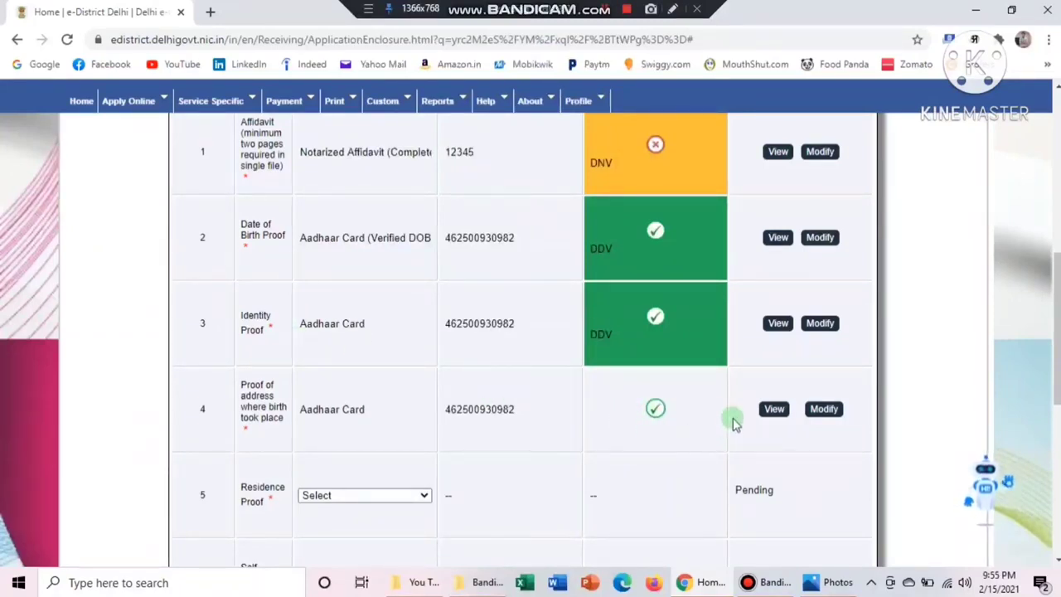
{"action": "scroll", "coordinate": [597, 315], "scroll_direction": "down", "scroll_amount": 2}
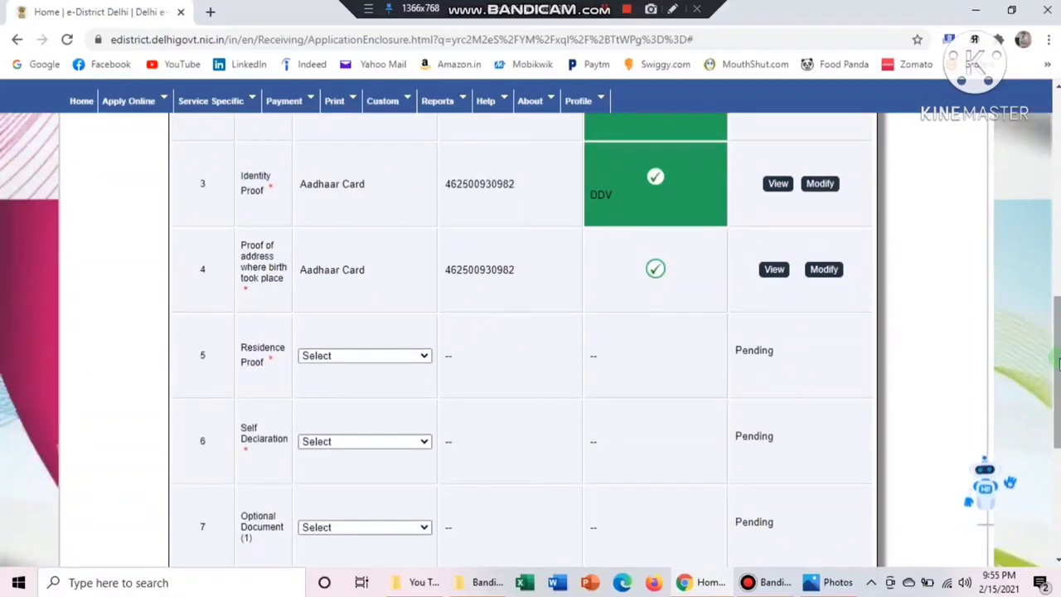
{"action": "left_click", "coordinate": [674, 8]}
{"action": "left_click_drag", "start_coordinate": [634, 247], "coordinate": [675, 301]}
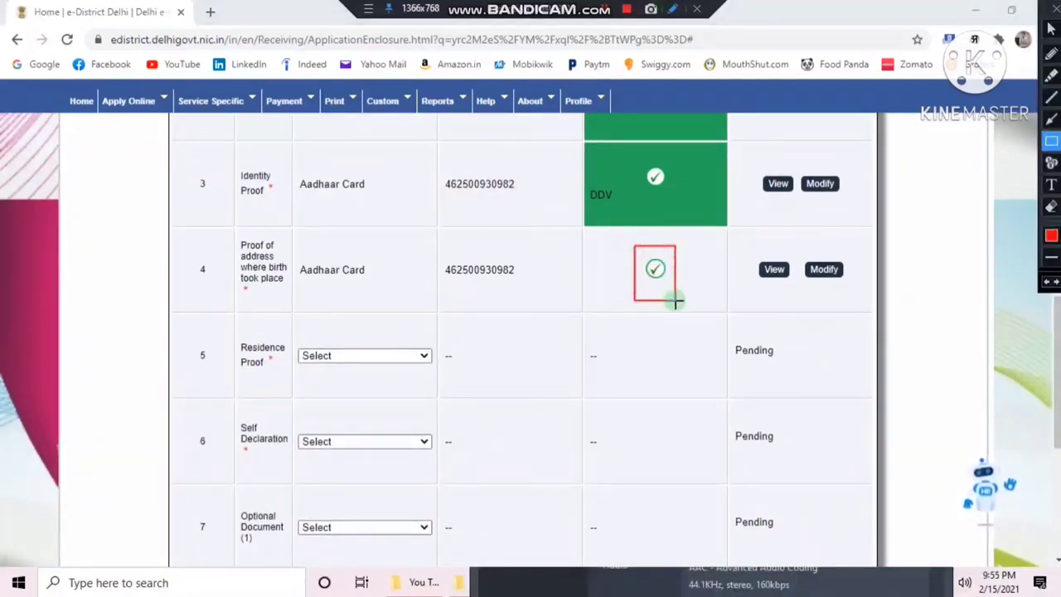
{"action": "key", "text": "Escape"}
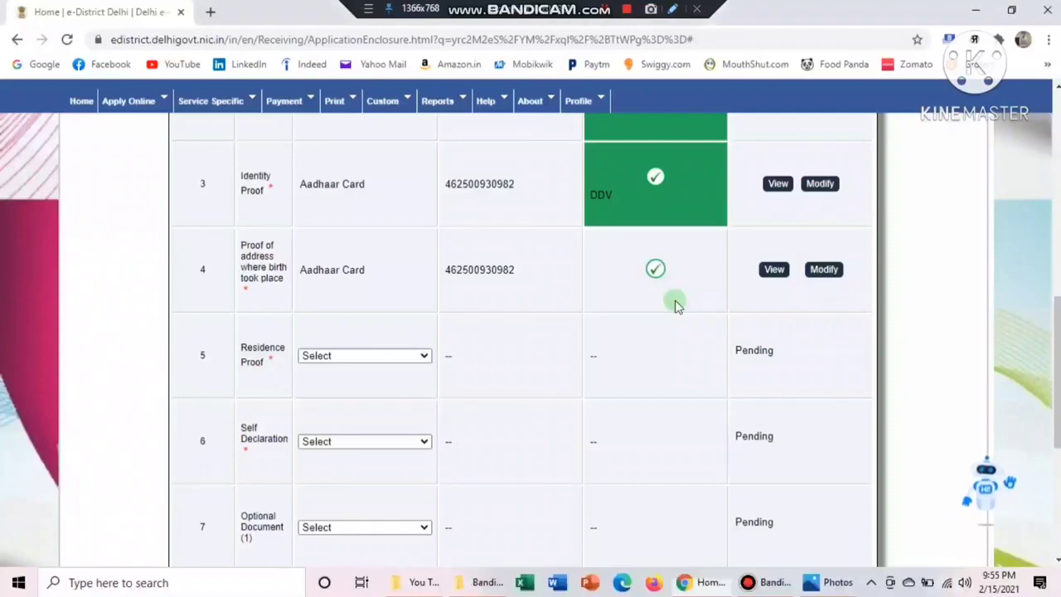
{"action": "left_click", "coordinate": [425, 357]}
{"action": "left_click", "coordinate": [365, 383]}
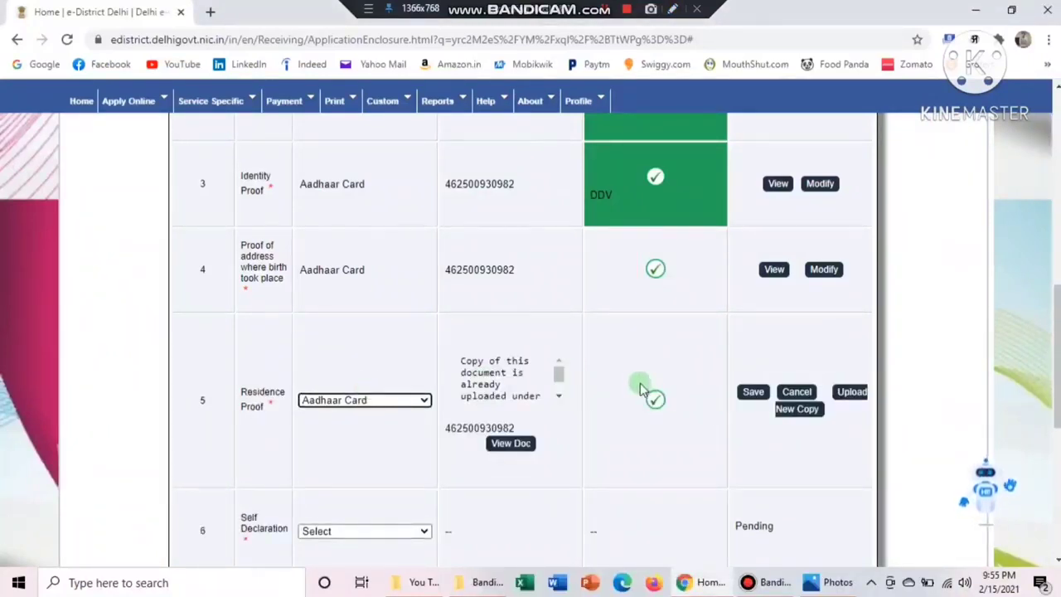
{"action": "left_click", "coordinate": [673, 10]}
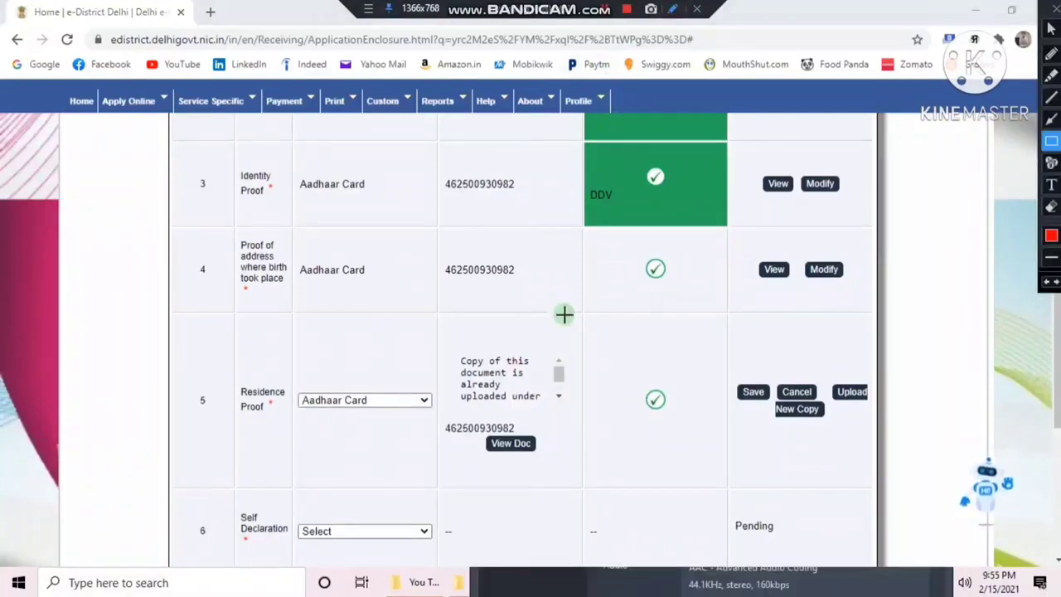
{"action": "mouse_move", "coordinate": [466, 335]}
{"action": "left_mouse_down"}
{"action": "mouse_move", "coordinate": [604, 465]}
{"action": "mouse_move", "coordinate": [564, 470]}
{"action": "left_mouse_up"}
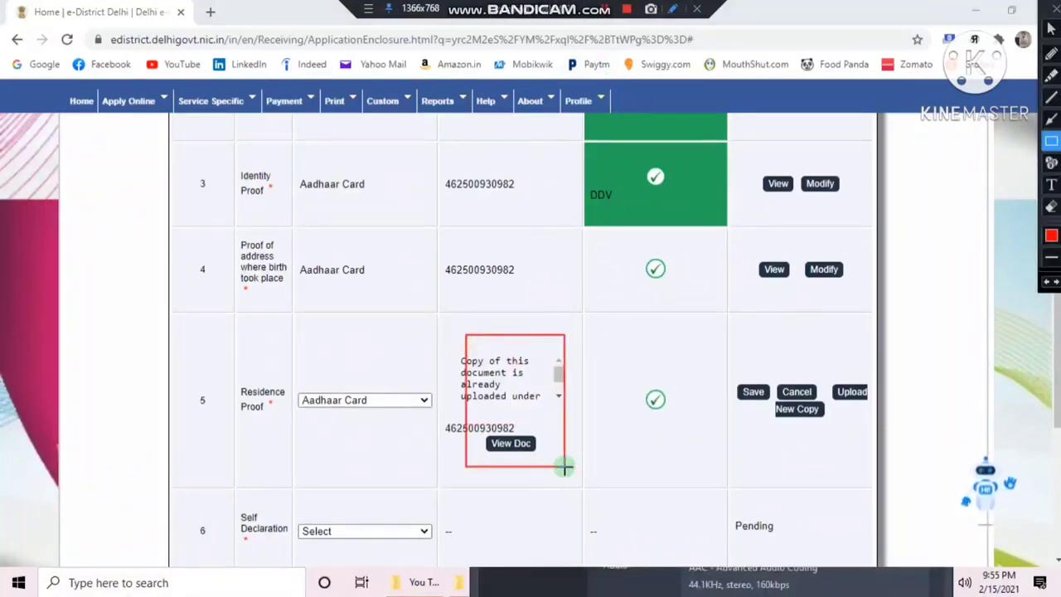
{"action": "left_click_drag", "start_coordinate": [628, 374], "coordinate": [680, 416]}
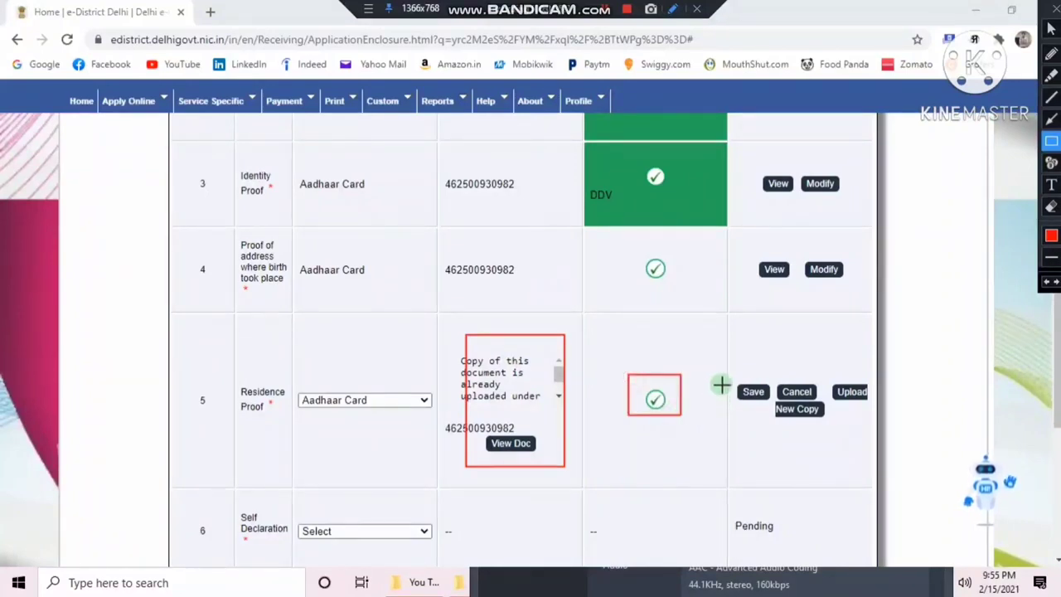
{"action": "left_click_drag", "start_coordinate": [724, 381], "coordinate": [763, 403]}
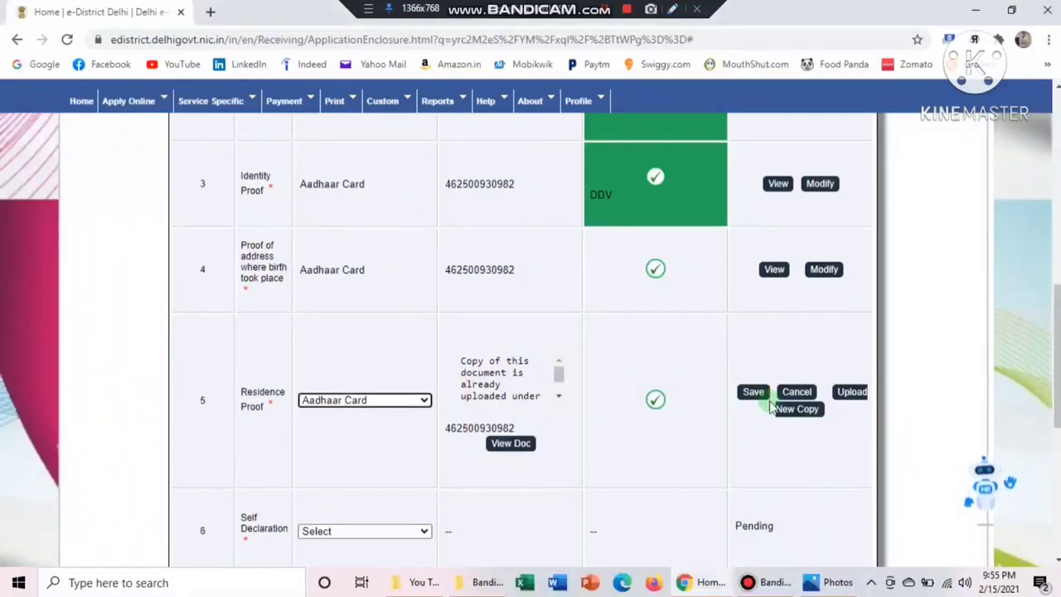
{"action": "left_click", "coordinate": [753, 393]}
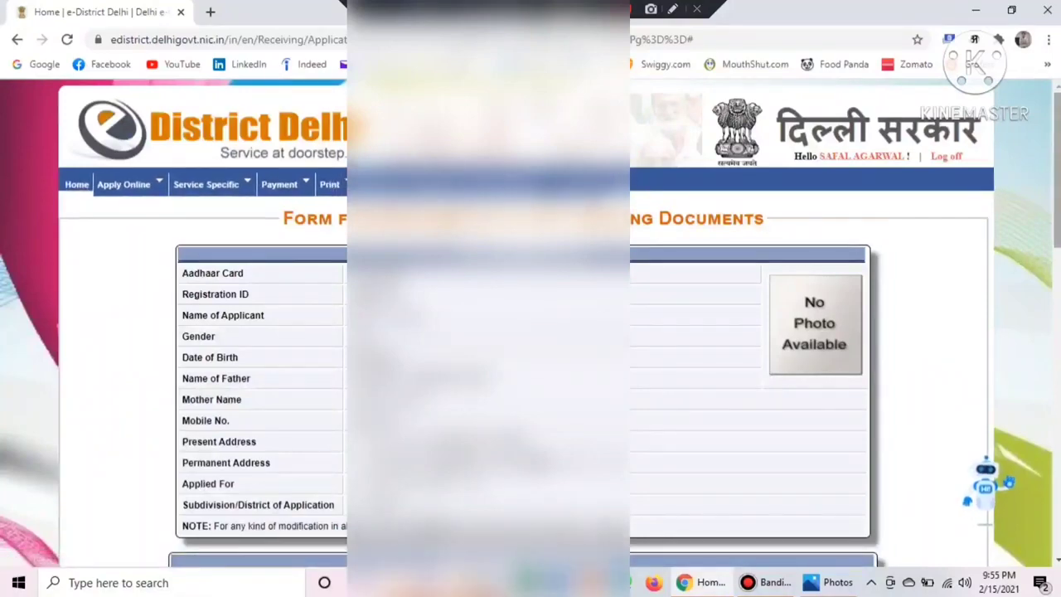
{"action": "left_click_drag", "start_coordinate": [1057, 166], "coordinate": [1057, 355]}
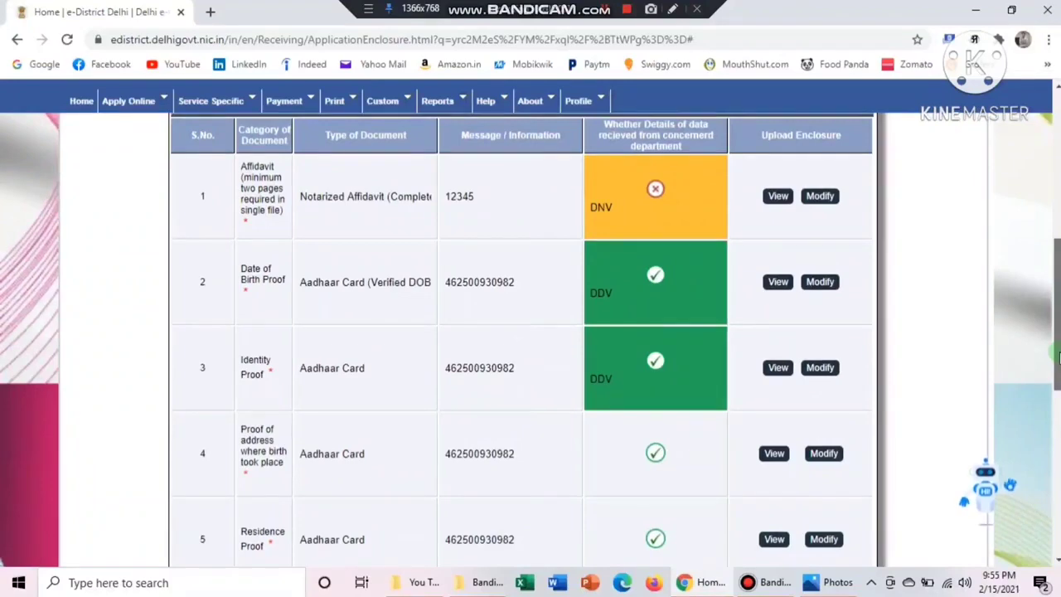
Choose Self Declaration as row 6's document type and open its upload form
{"action": "scroll", "coordinate": [658, 329], "scroll_direction": "down", "scroll_amount": 5}
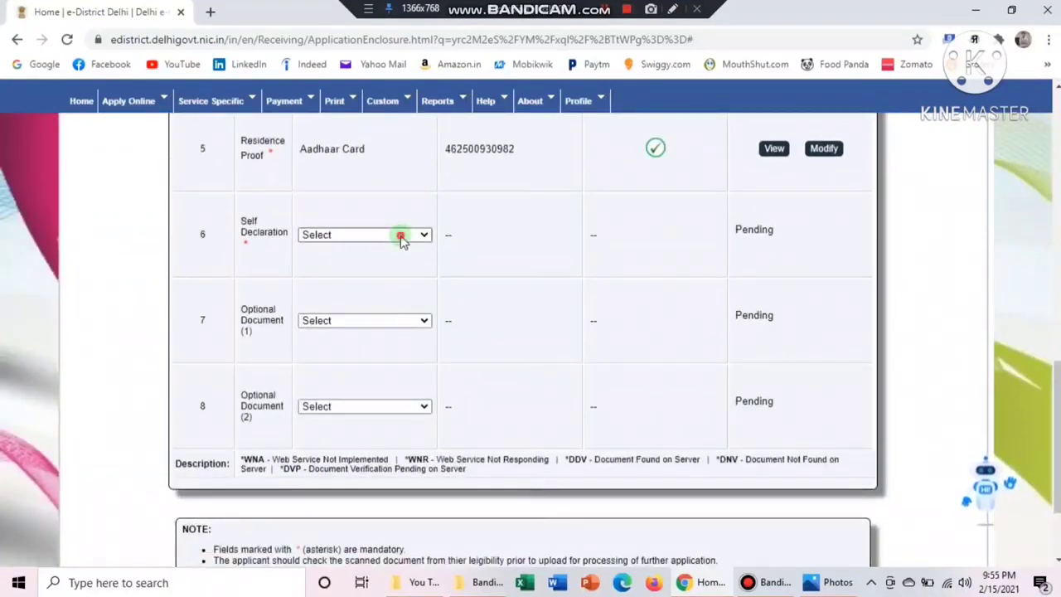
{"action": "left_click", "coordinate": [367, 235]}
{"action": "left_click", "coordinate": [362, 262]}
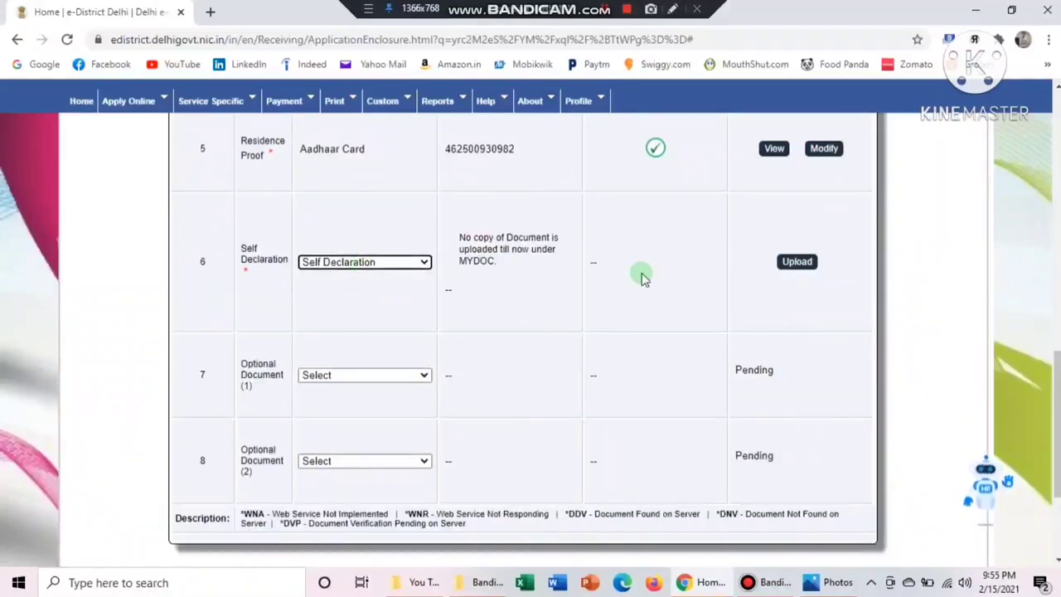
{"action": "left_click", "coordinate": [801, 266]}
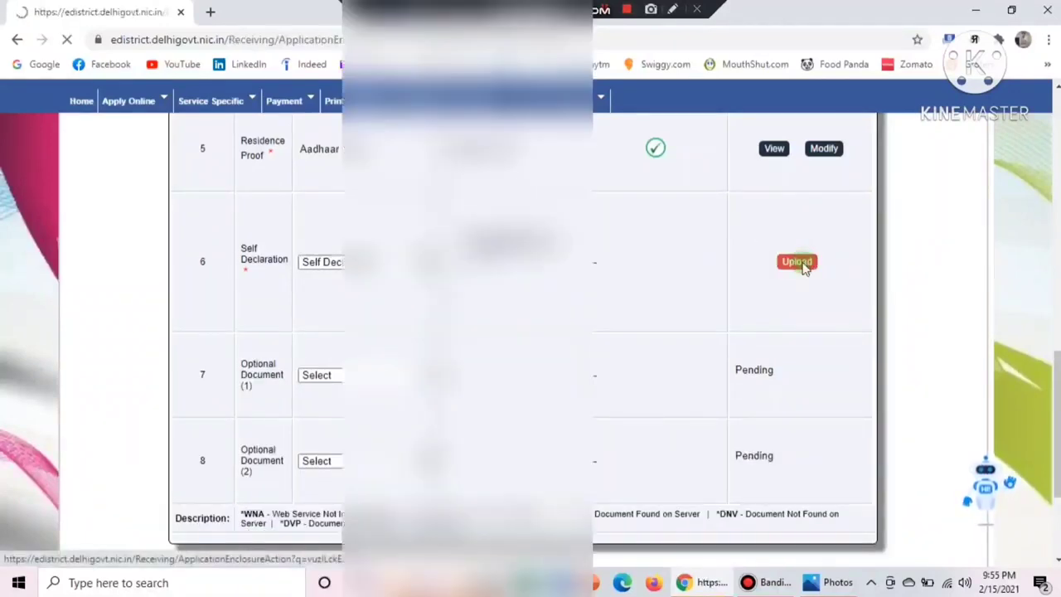
{"action": "scroll", "coordinate": [530, 331], "scroll_direction": "down", "scroll_amount": 4}
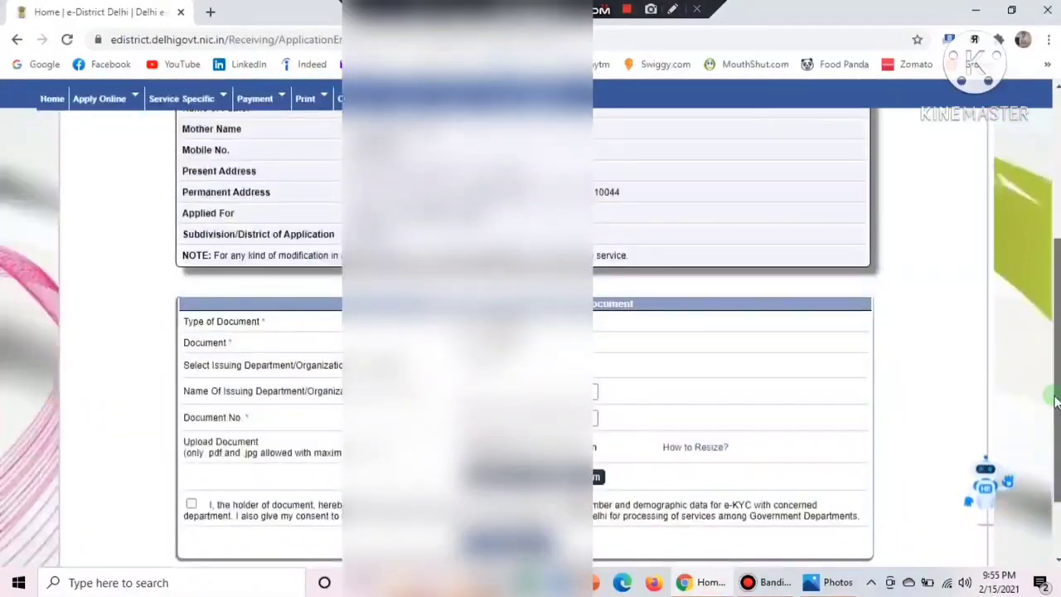
{"action": "left_click", "coordinate": [672, 8]}
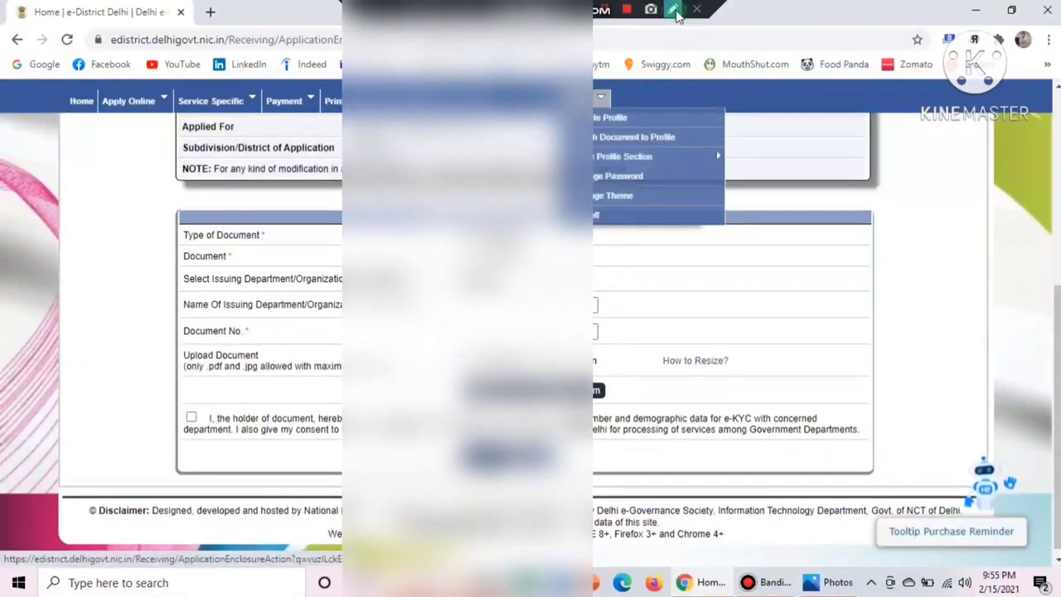
{"action": "left_click_drag", "start_coordinate": [447, 375], "coordinate": [618, 406]}
{"action": "key", "text": "Escape"}
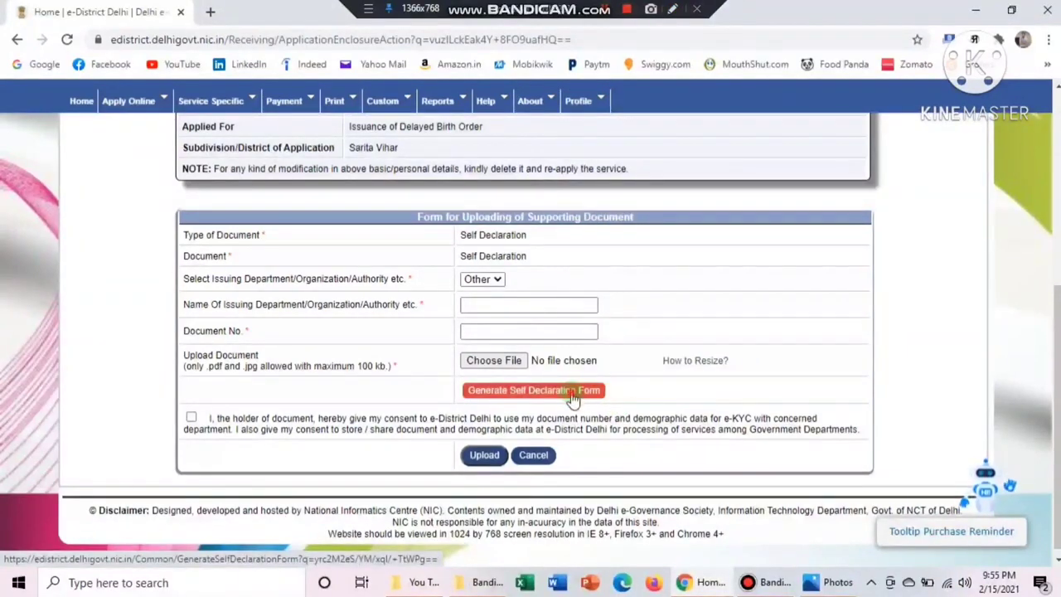
Generate the Self Declaration form PDF and view its date and signature section
{"action": "left_click", "coordinate": [572, 395]}
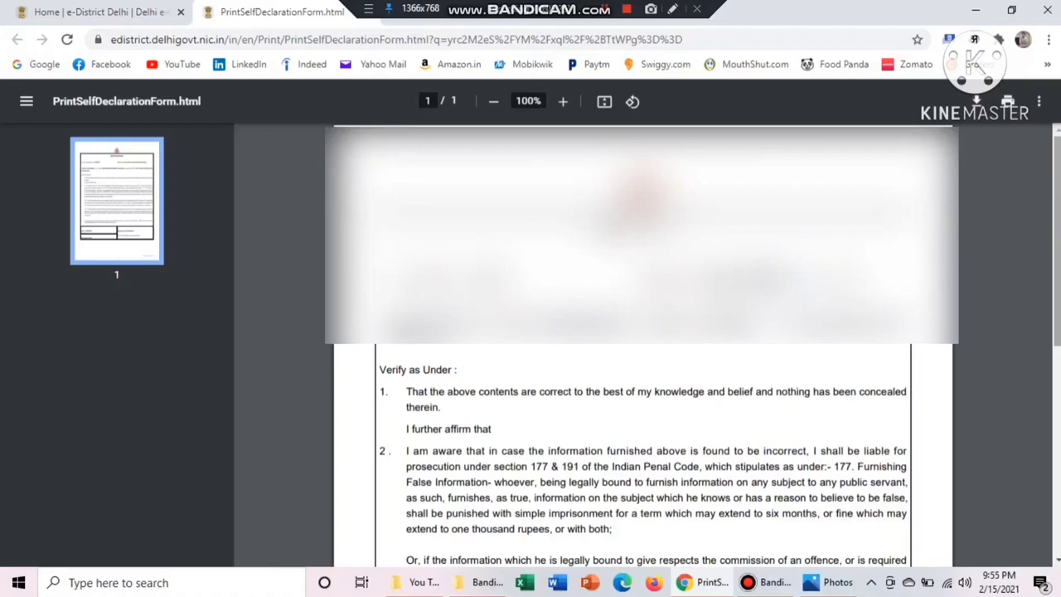
{"action": "left_click_drag", "start_coordinate": [1057, 199], "coordinate": [1050, 407]}
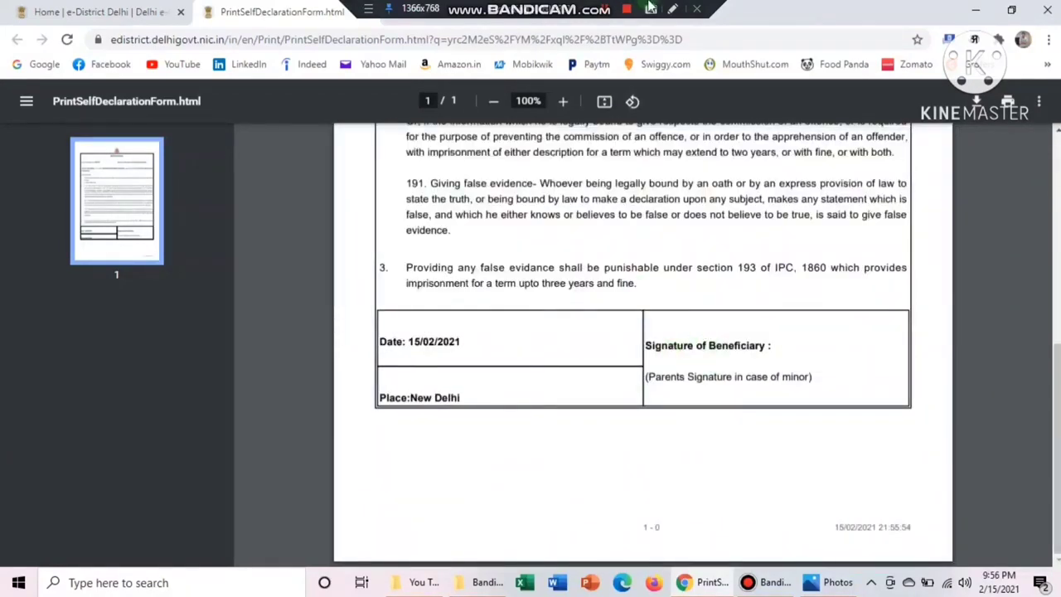
{"action": "left_click", "coordinate": [672, 9]}
{"action": "mouse_move", "coordinate": [637, 333]}
{"action": "left_mouse_down"}
{"action": "mouse_move", "coordinate": [689, 379]}
{"action": "mouse_move", "coordinate": [785, 350]}
{"action": "mouse_move", "coordinate": [786, 361]}
{"action": "left_mouse_up"}
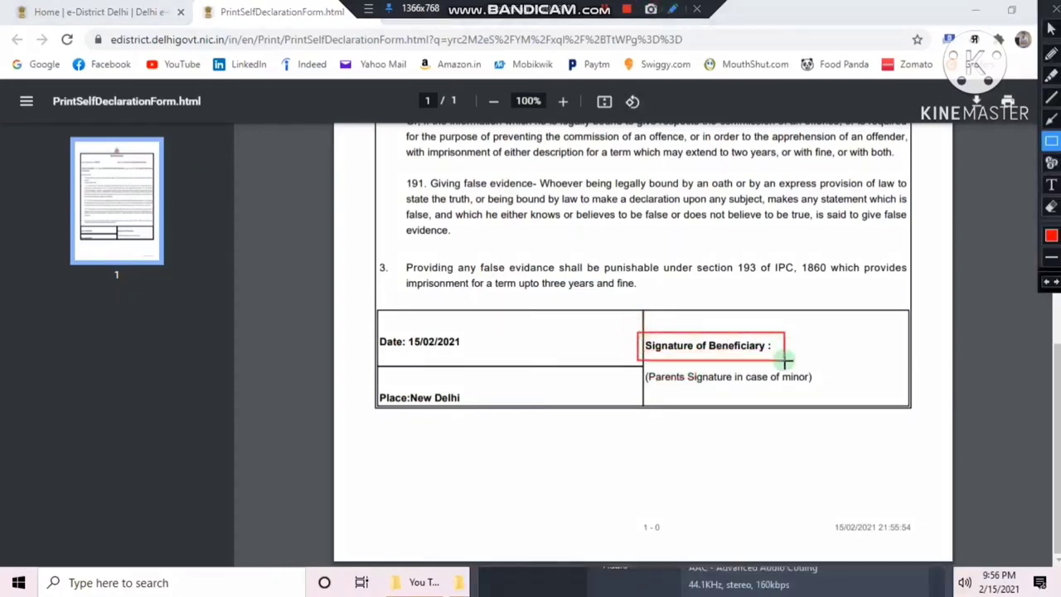
{"action": "left_click", "coordinate": [131, 6]}
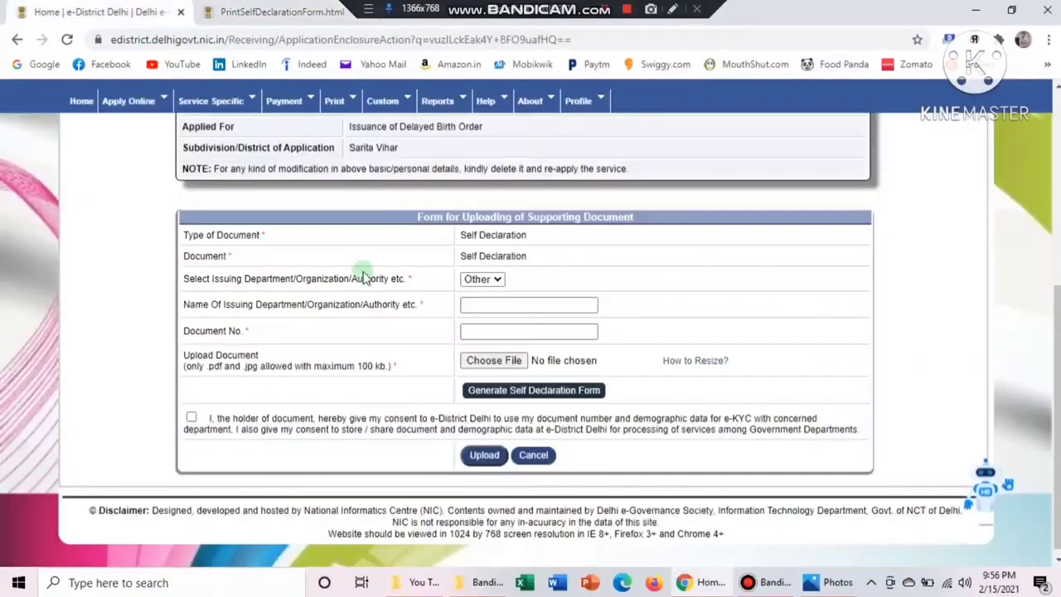
Enter 'revenue' as the issuing department and copy the temporary application ID from the declaration
{"action": "left_click", "coordinate": [494, 304]}
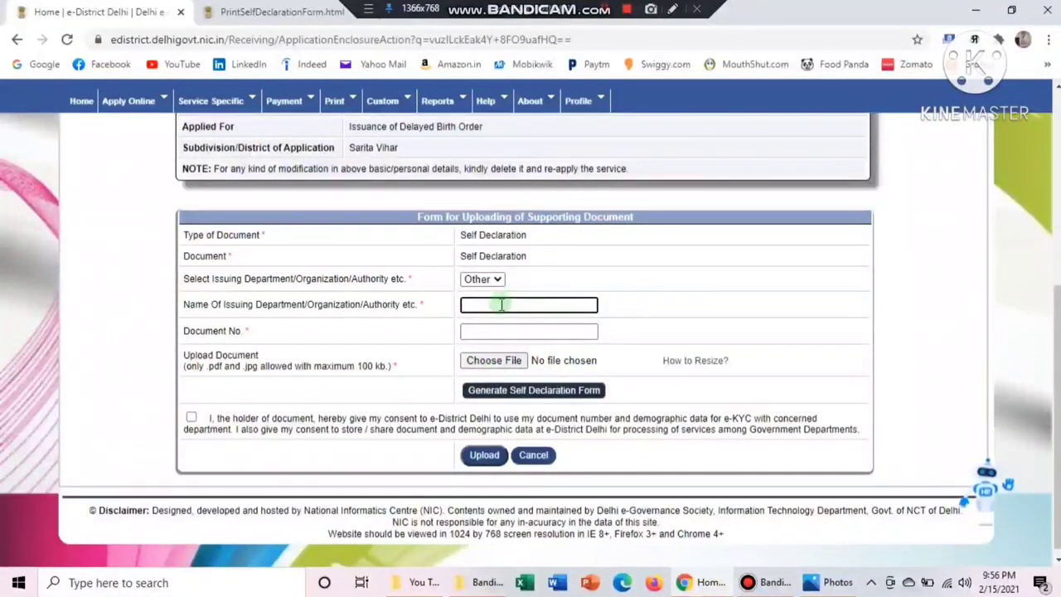
{"action": "type", "text": "rev"}
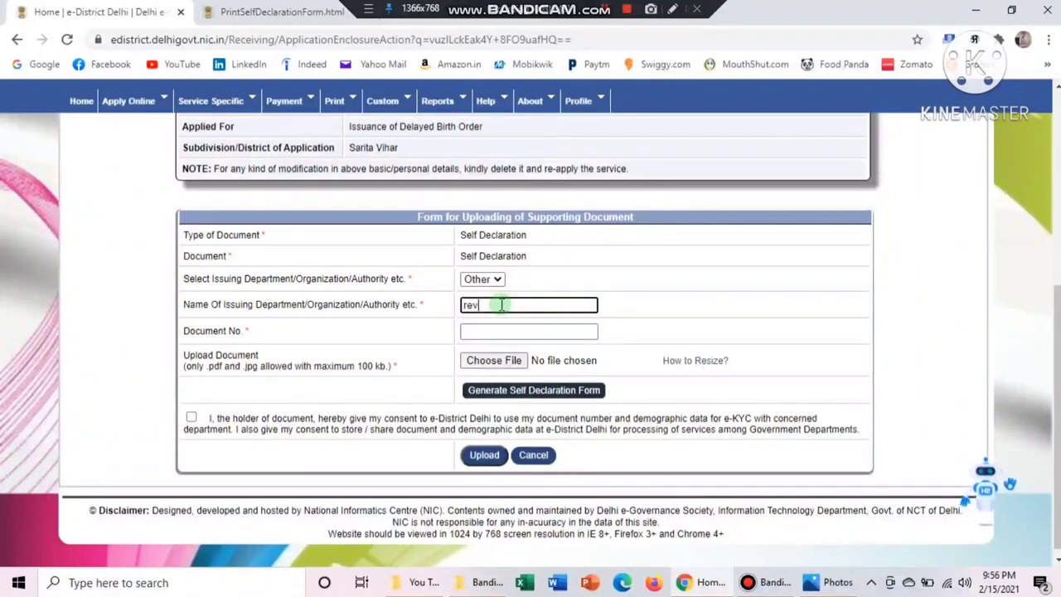
{"action": "type", "text": "enue"}
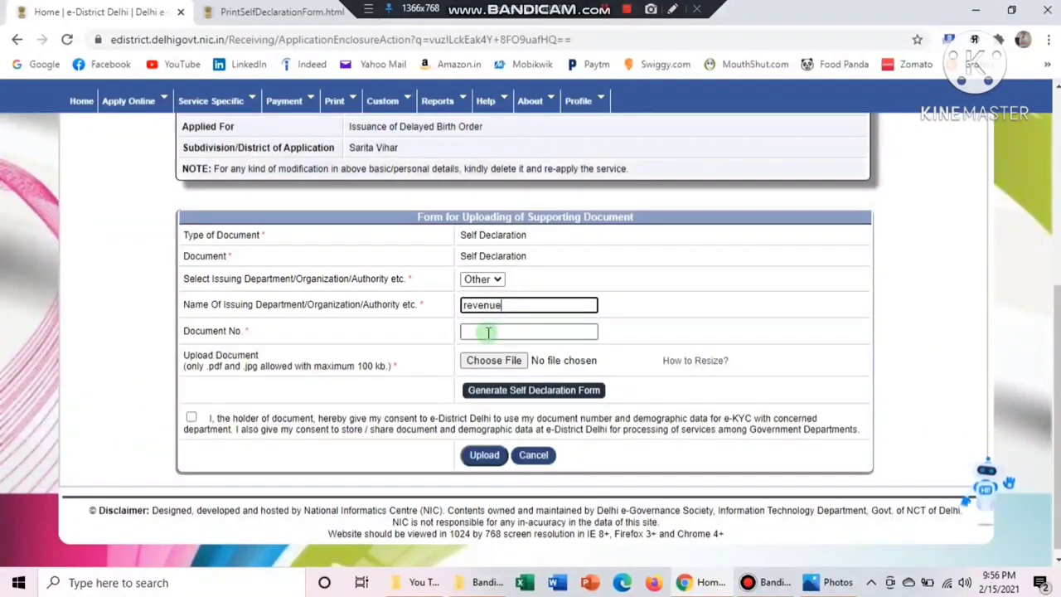
{"action": "left_click", "coordinate": [311, 7]}
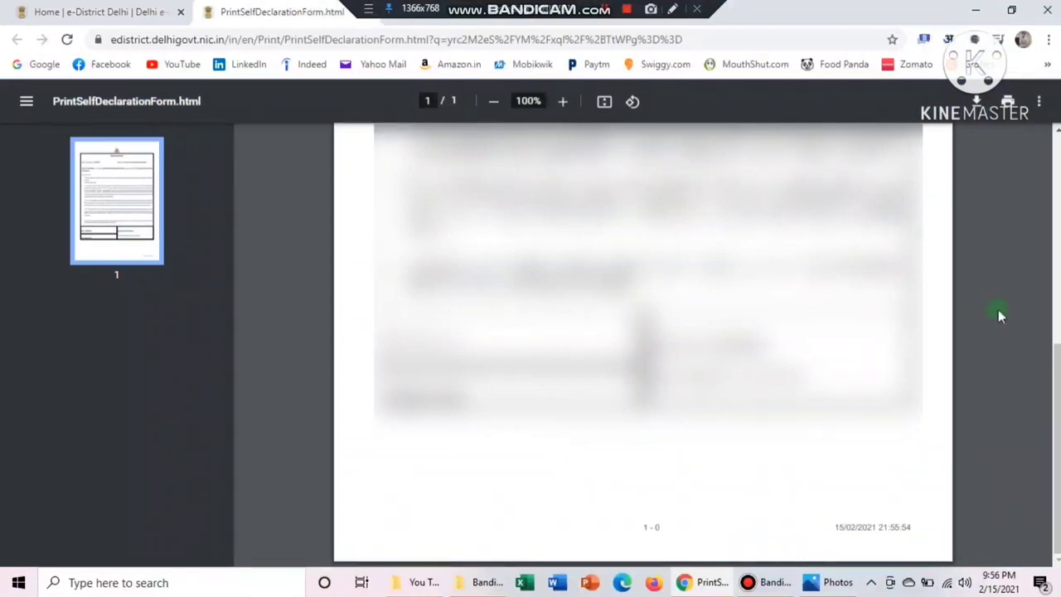
{"action": "scroll", "coordinate": [643, 344], "scroll_direction": "up", "scroll_amount": 5}
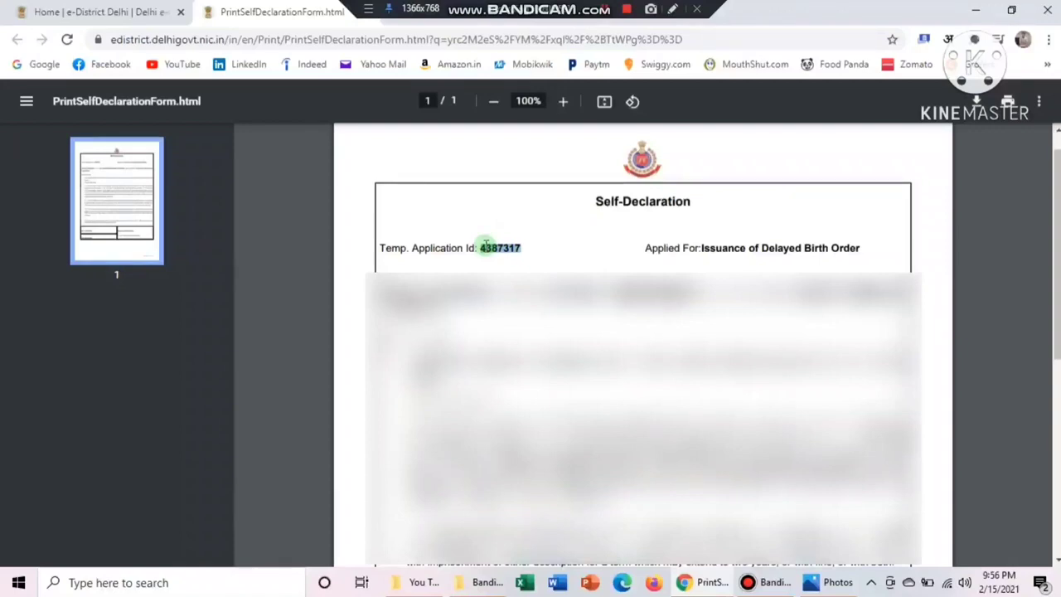
{"action": "left_click_drag", "start_coordinate": [486, 243], "coordinate": [523, 260]}
{"action": "key", "text": "ctrl+c"}
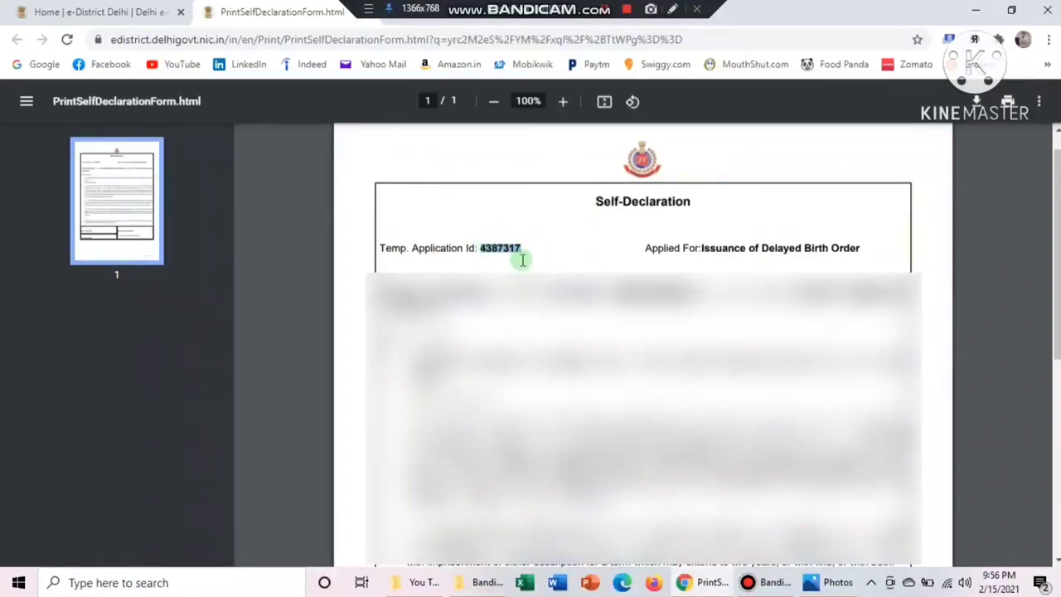
Paste the temporary application ID into Document No. and recheck the declaration PDF
{"action": "left_click", "coordinate": [123, 8]}
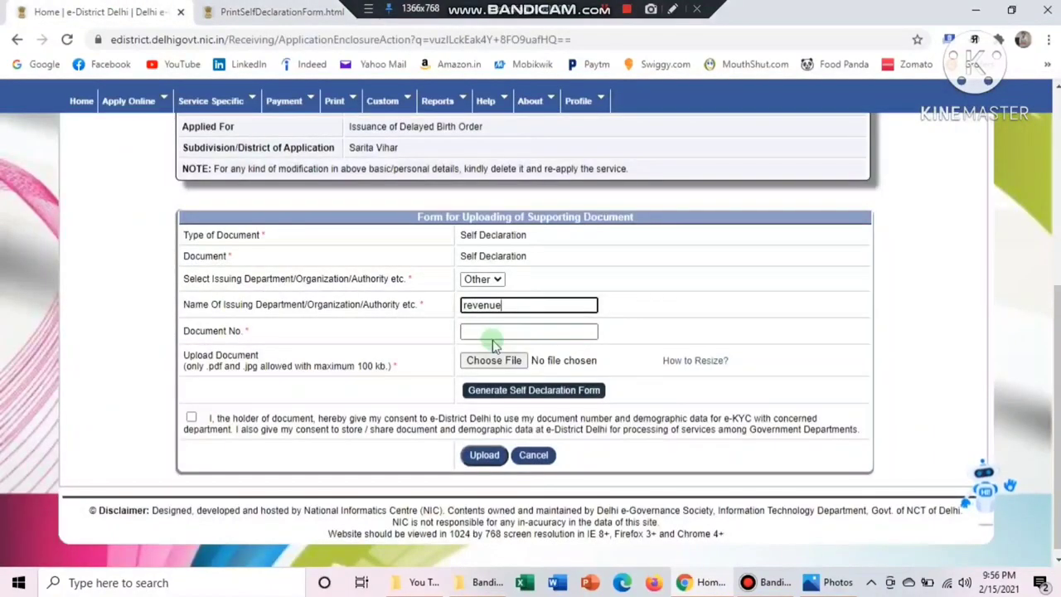
{"action": "left_click", "coordinate": [493, 340]}
{"action": "key", "text": "ctrl+v"}
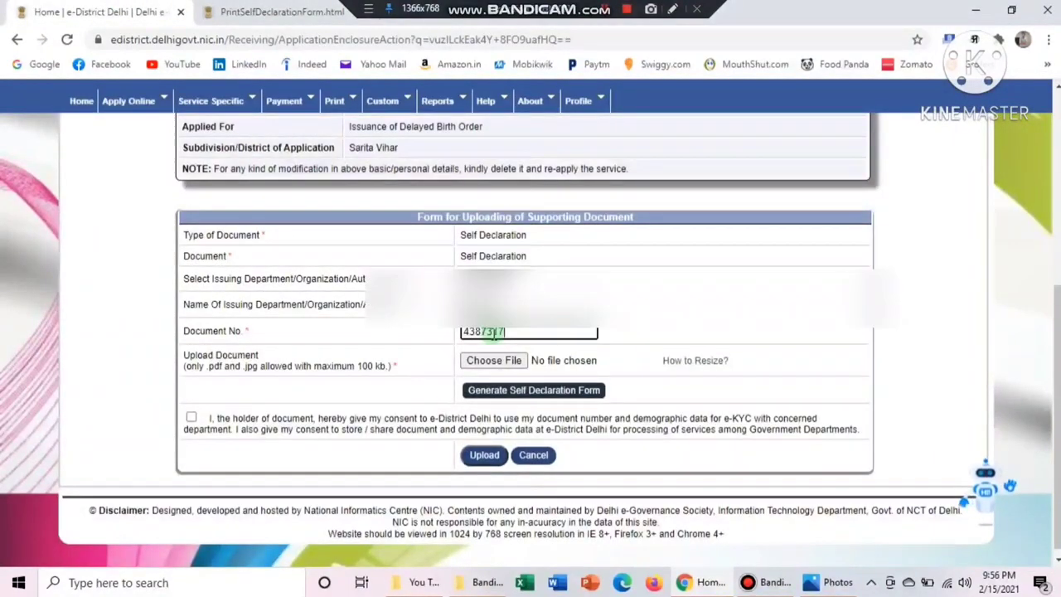
{"action": "left_click", "coordinate": [282, 11]}
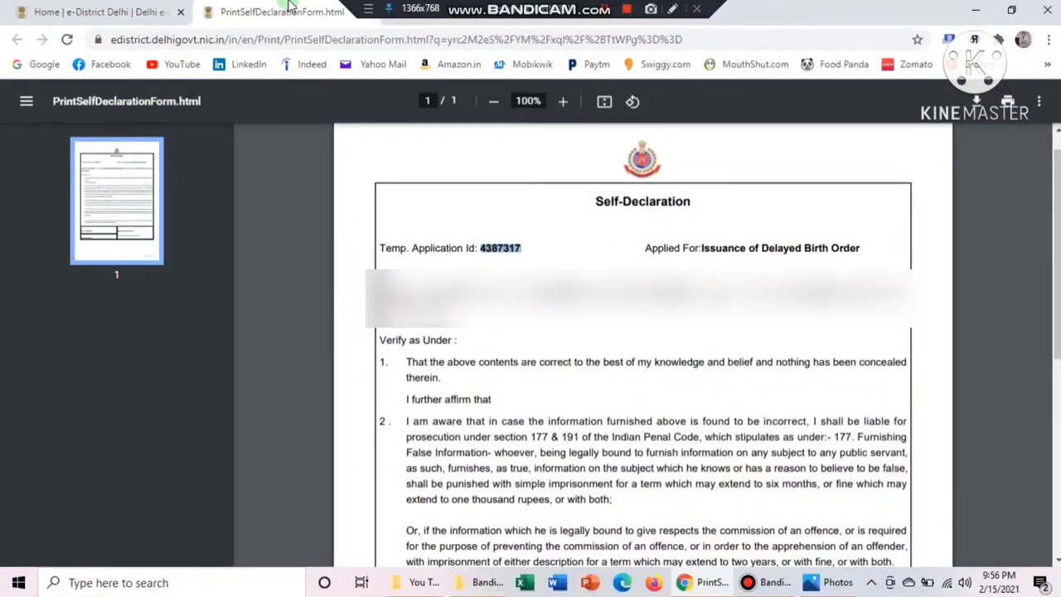
{"action": "left_click", "coordinate": [1054, 503]}
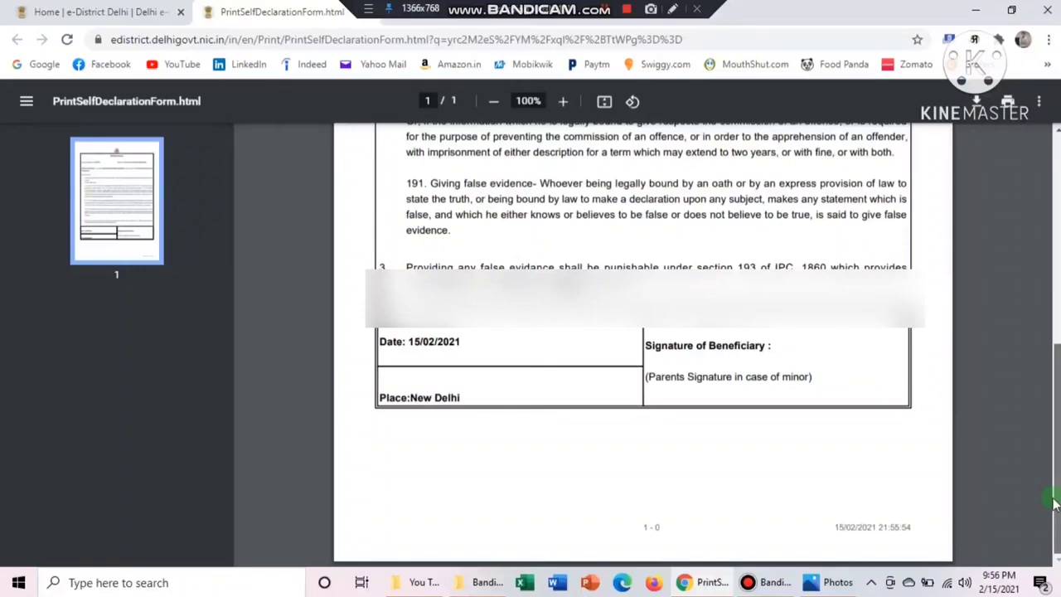
{"action": "left_click_drag", "start_coordinate": [1055, 503], "coordinate": [1054, 441]}
{"action": "left_click", "coordinate": [99, 12]}
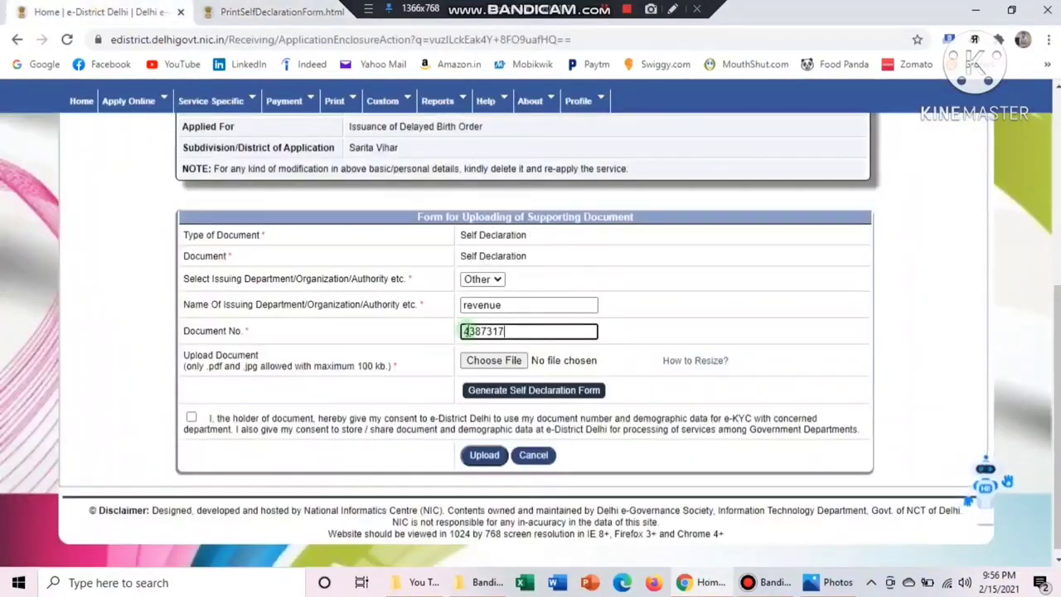
Attach document.jpg, give consent and upload the Self Declaration
{"action": "left_click", "coordinate": [512, 360]}
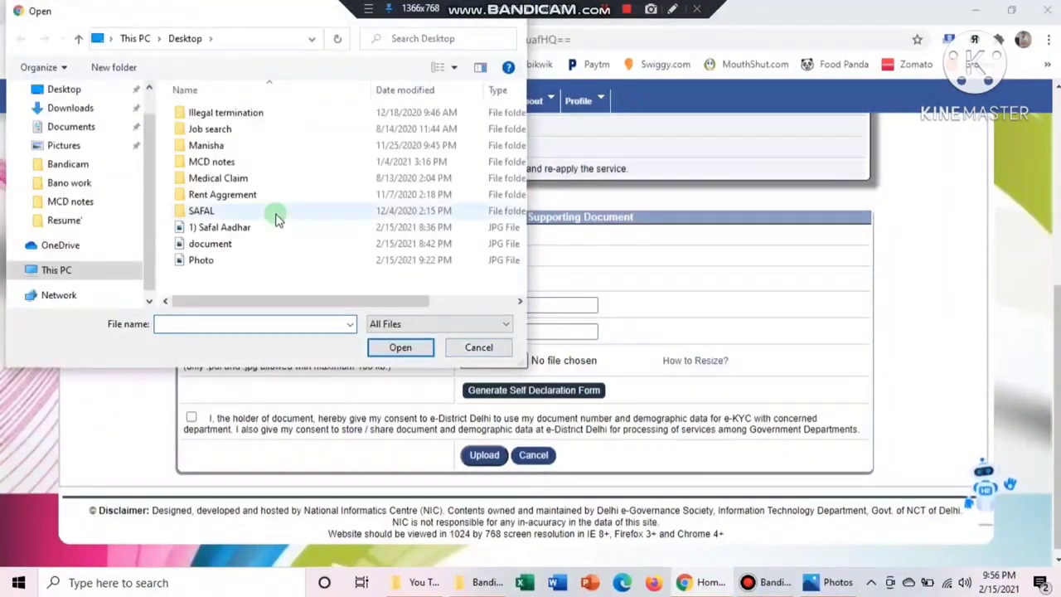
{"action": "double_click", "coordinate": [213, 244]}
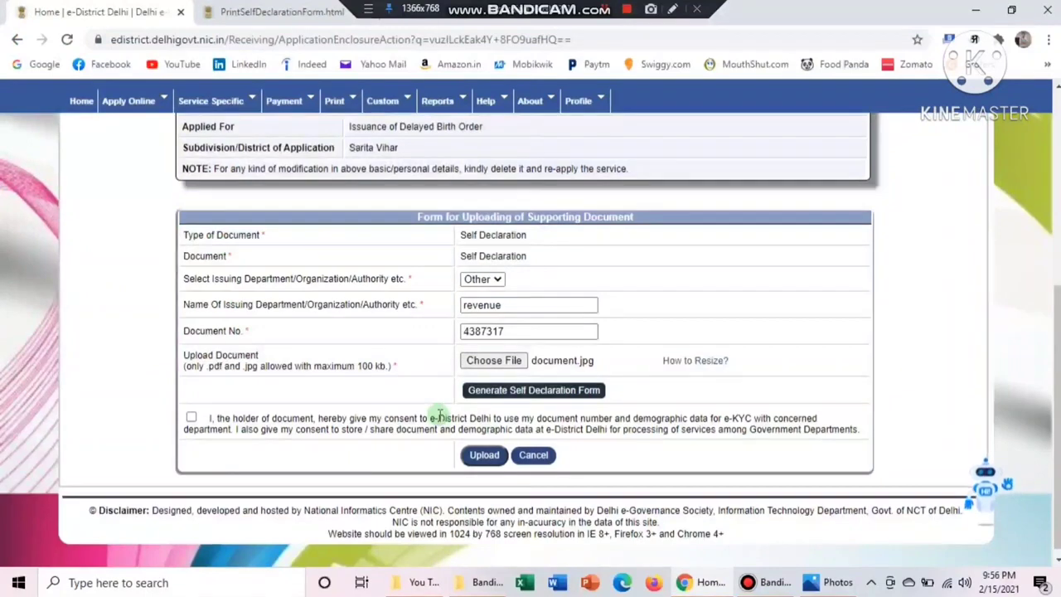
{"action": "left_click", "coordinate": [192, 419]}
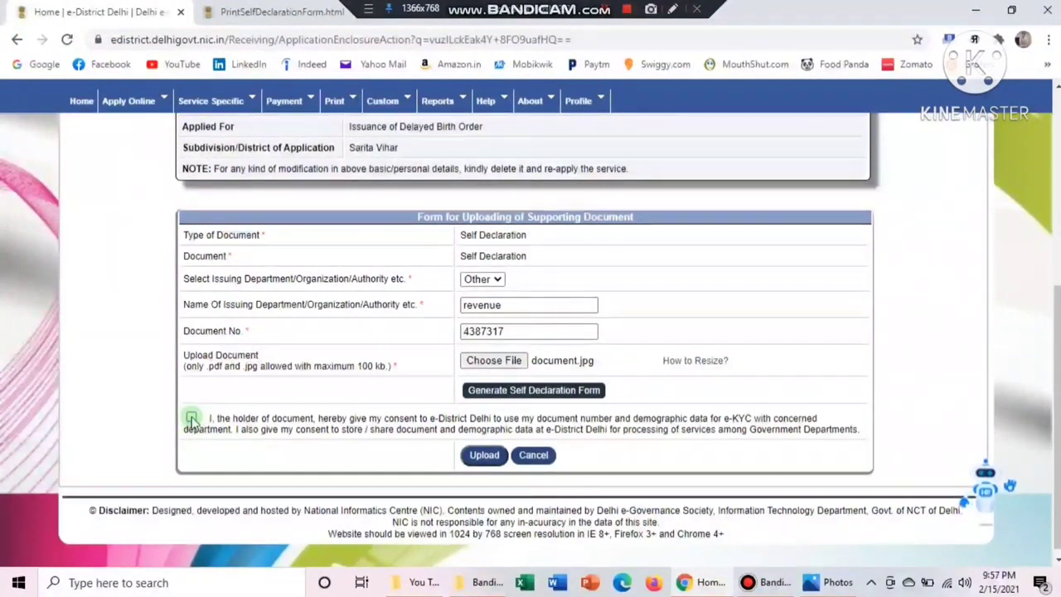
{"action": "left_click", "coordinate": [485, 456]}
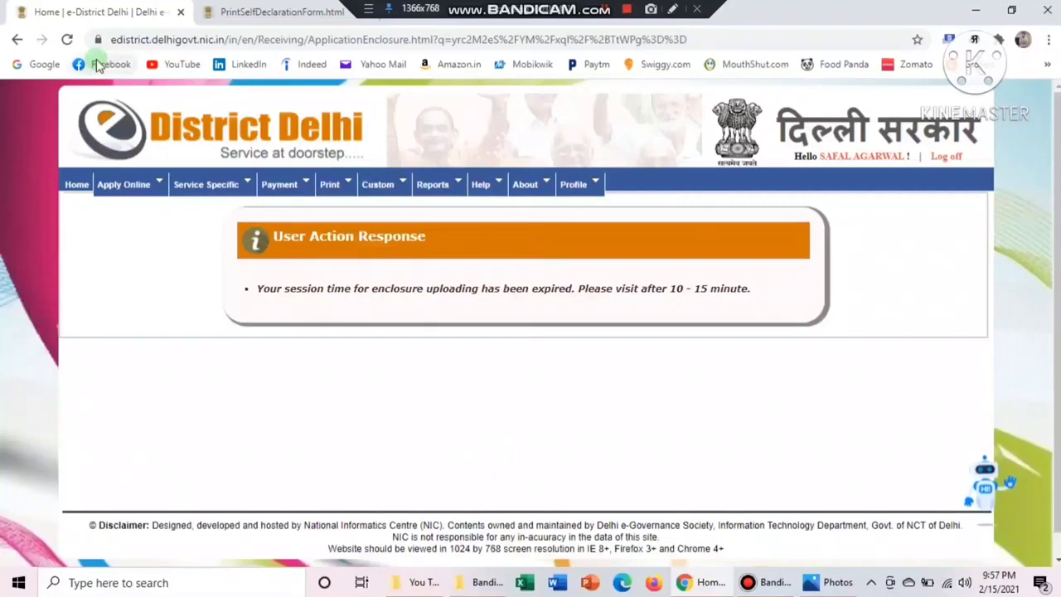
Open the row 1 Affidavit entry, marked DNV, for modification
{"action": "left_click", "coordinate": [673, 10]}
{"action": "mouse_move", "coordinate": [222, 207]}
{"action": "left_mouse_down"}
{"action": "mouse_move", "coordinate": [884, 324]}
{"action": "mouse_move", "coordinate": [865, 329]}
{"action": "left_mouse_up"}
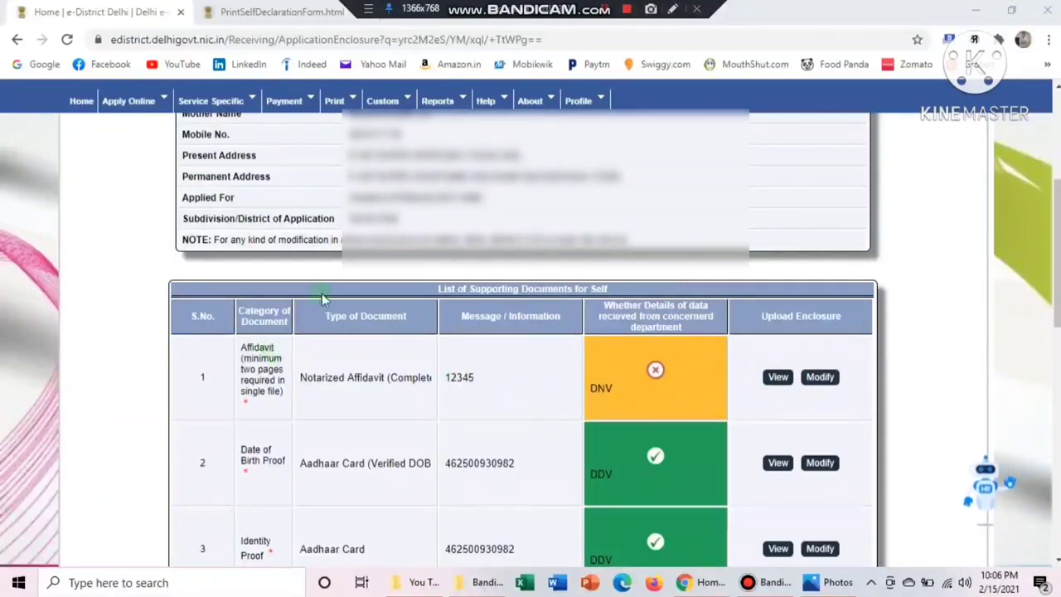
{"action": "left_click", "coordinate": [672, 9]}
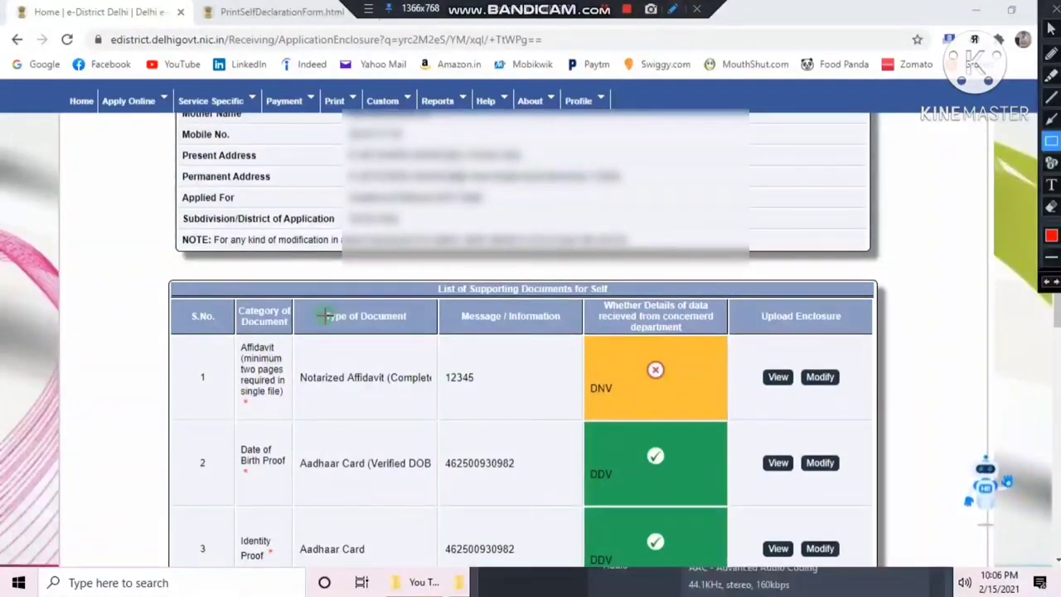
{"action": "left_click_drag", "start_coordinate": [233, 343], "coordinate": [462, 395]}
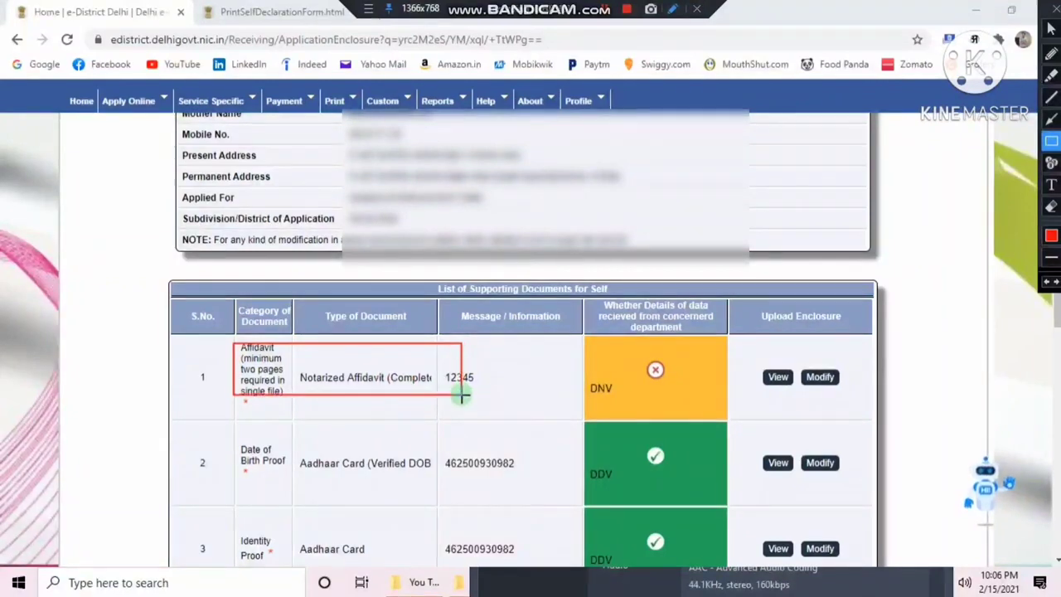
{"action": "key", "text": "Escape"}
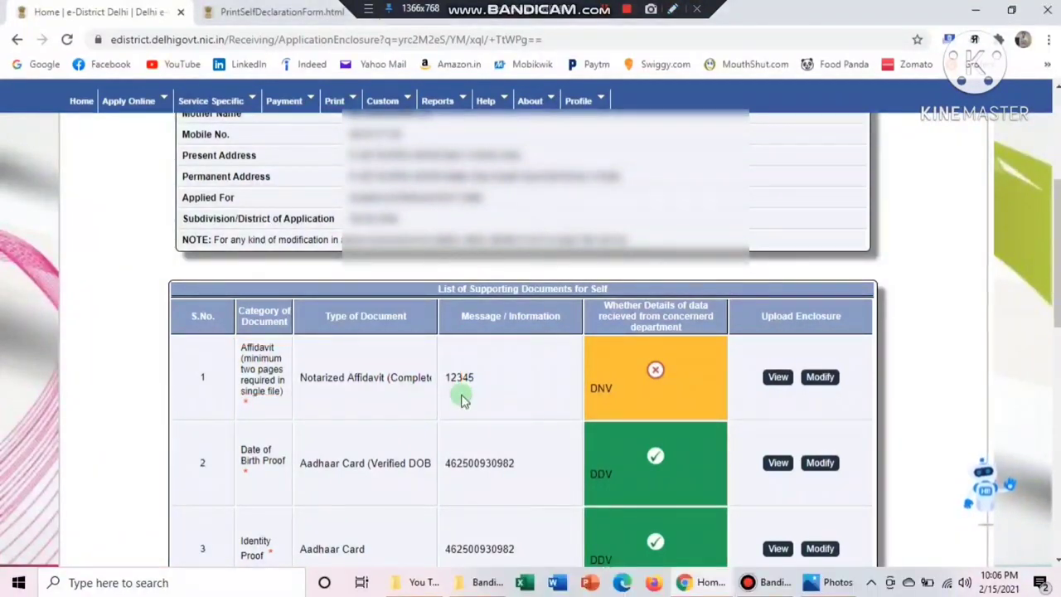
{"action": "left_click", "coordinate": [820, 377]}
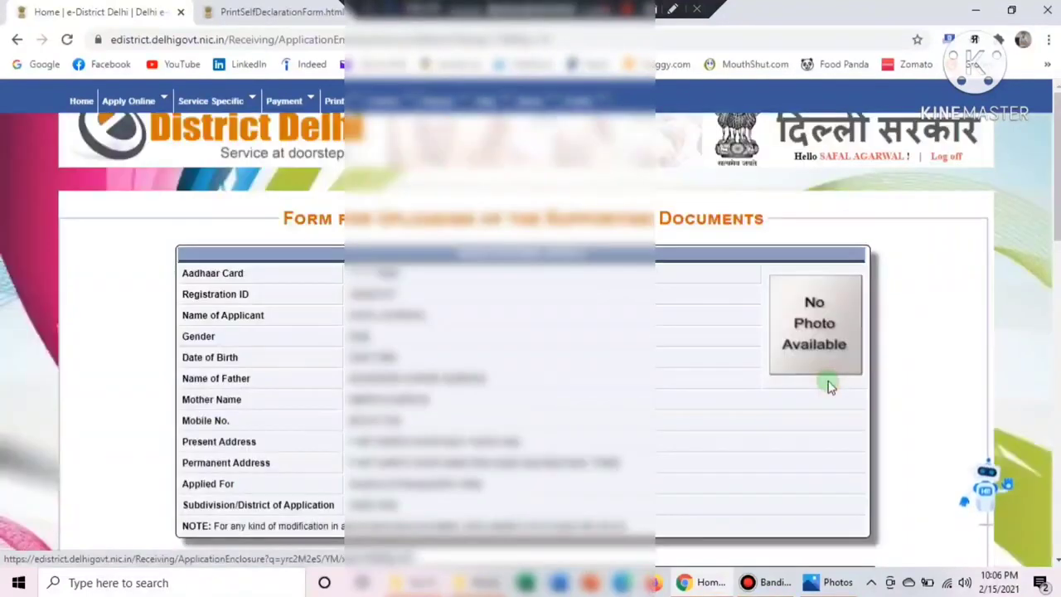
Open the upload form for the affidavit in row 1
{"action": "scroll", "coordinate": [830, 386], "scroll_direction": "down", "scroll_amount": 8}
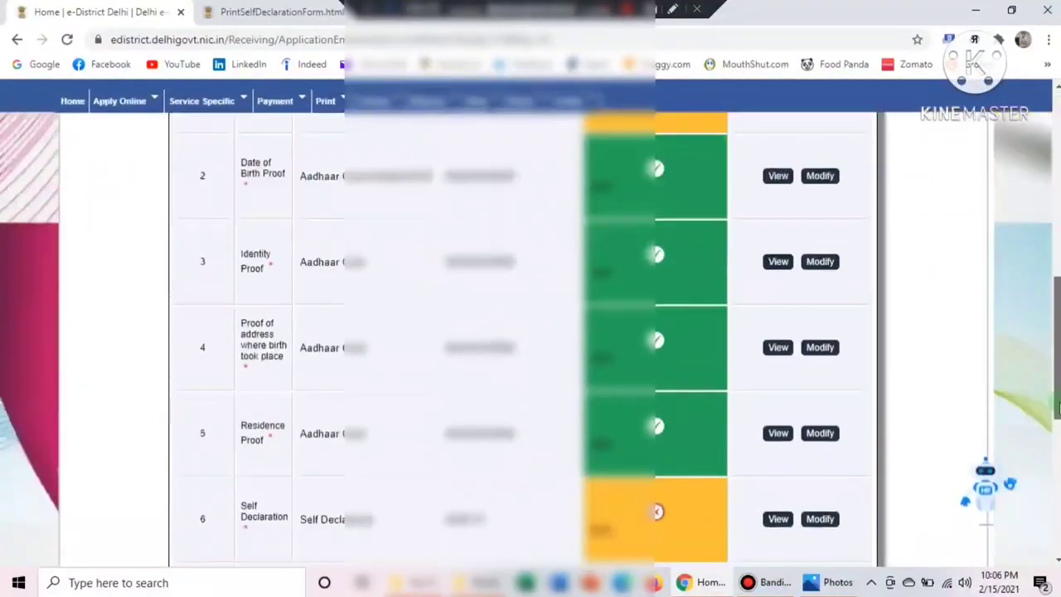
{"action": "scroll", "coordinate": [935, 339], "scroll_direction": "up", "scroll_amount": 3}
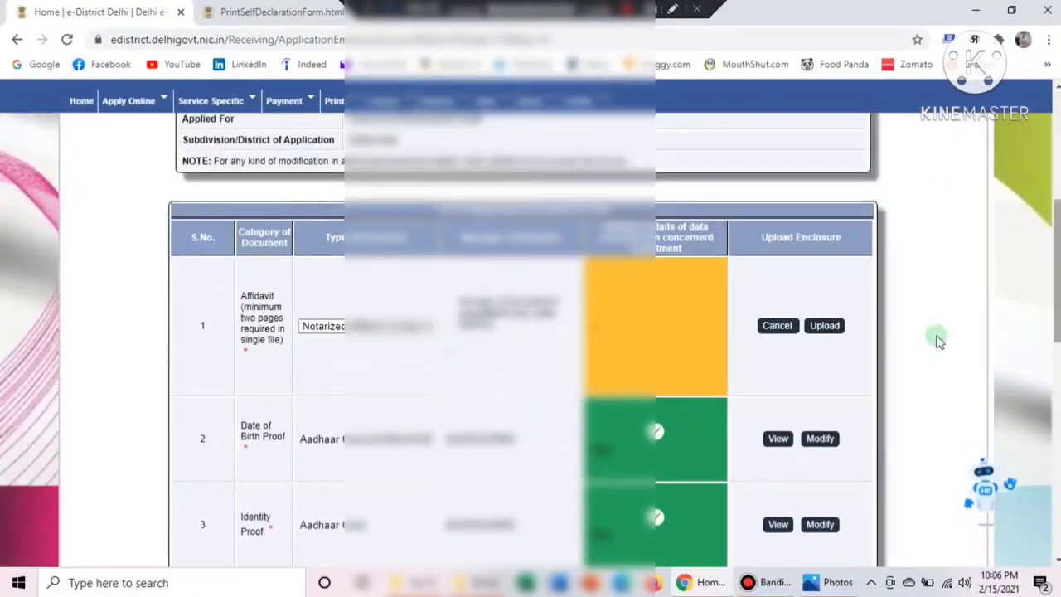
{"action": "left_click", "coordinate": [825, 326]}
{"action": "scroll", "coordinate": [1057, 356], "scroll_direction": "down", "scroll_amount": 5}
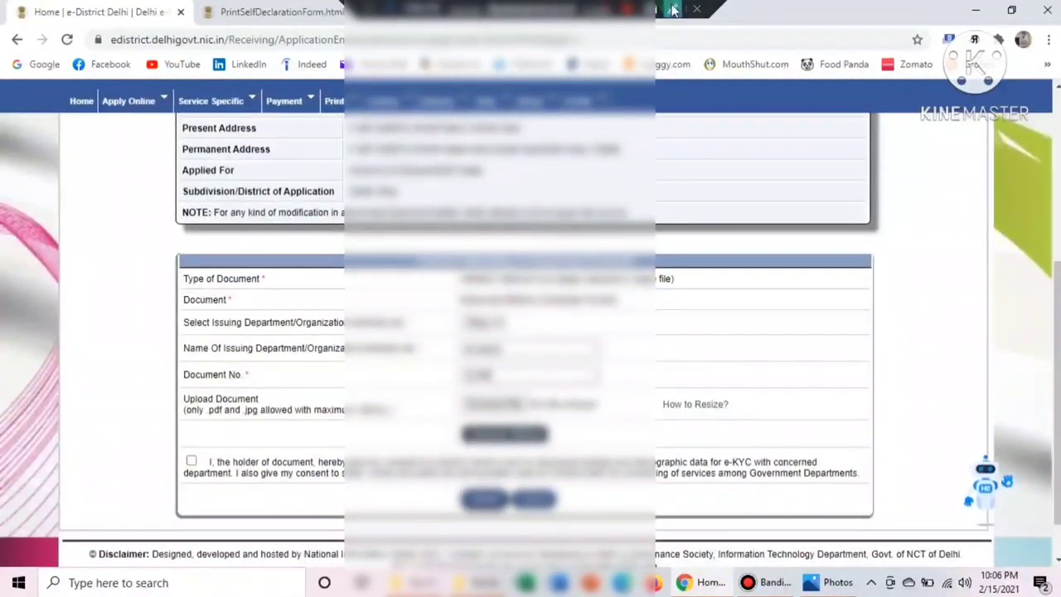
{"action": "left_click", "coordinate": [674, 14]}
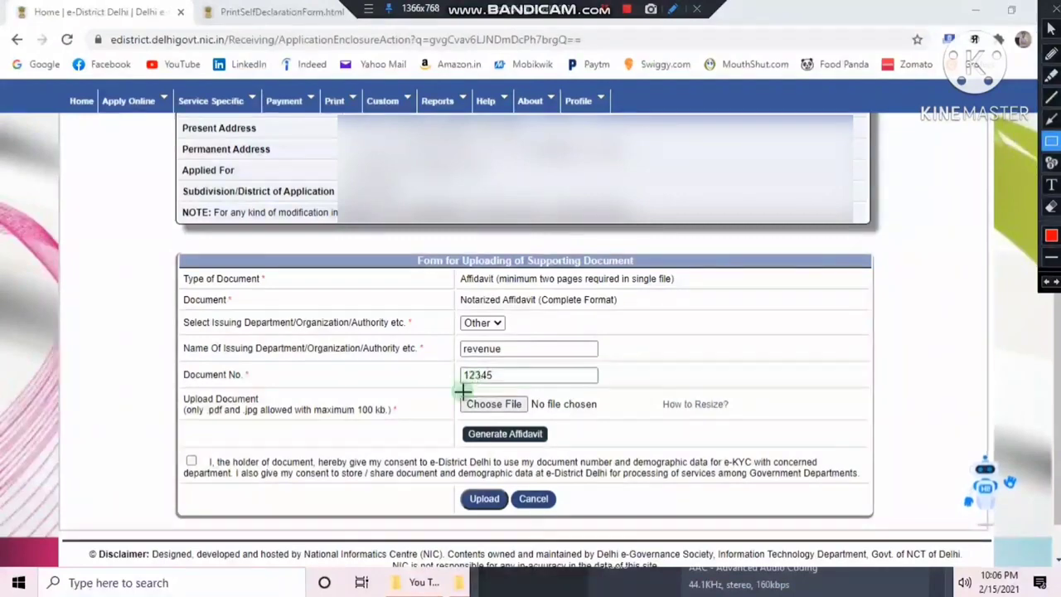
{"action": "mouse_move", "coordinate": [462, 414]}
{"action": "left_mouse_down"}
{"action": "mouse_move", "coordinate": [490, 443]}
{"action": "mouse_move", "coordinate": [578, 449]}
{"action": "left_mouse_up"}
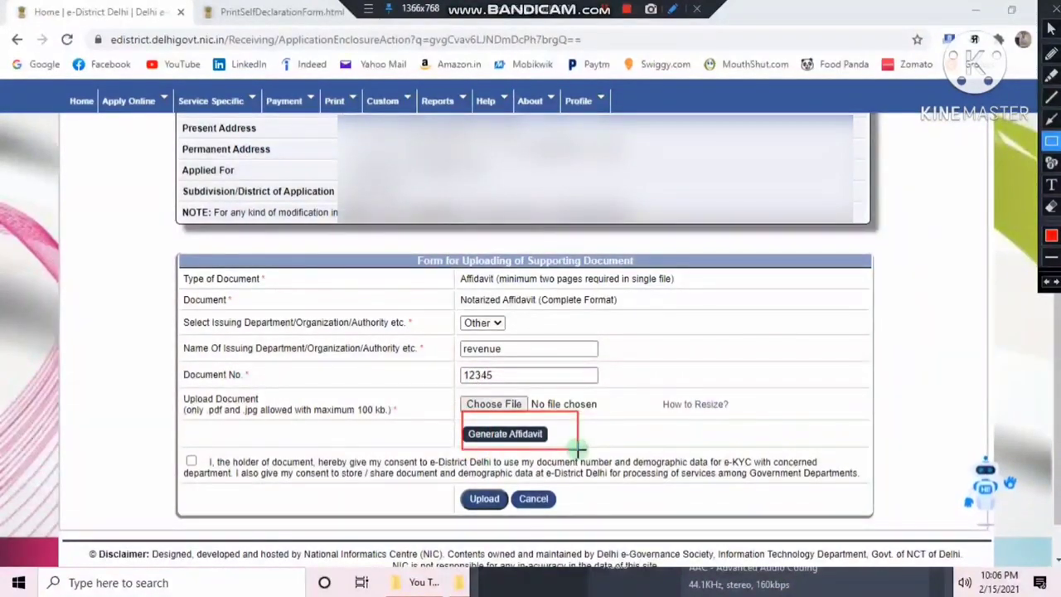
{"action": "key", "text": "Escape"}
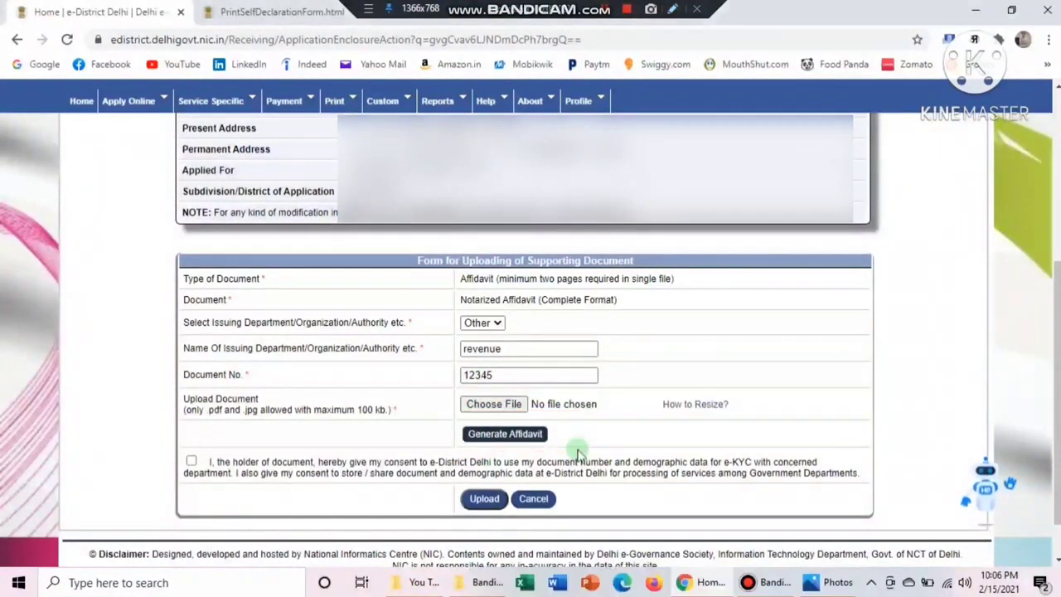
Generate the printable affidavit, review it, and return to the affidavit upload form
{"action": "left_click", "coordinate": [535, 435]}
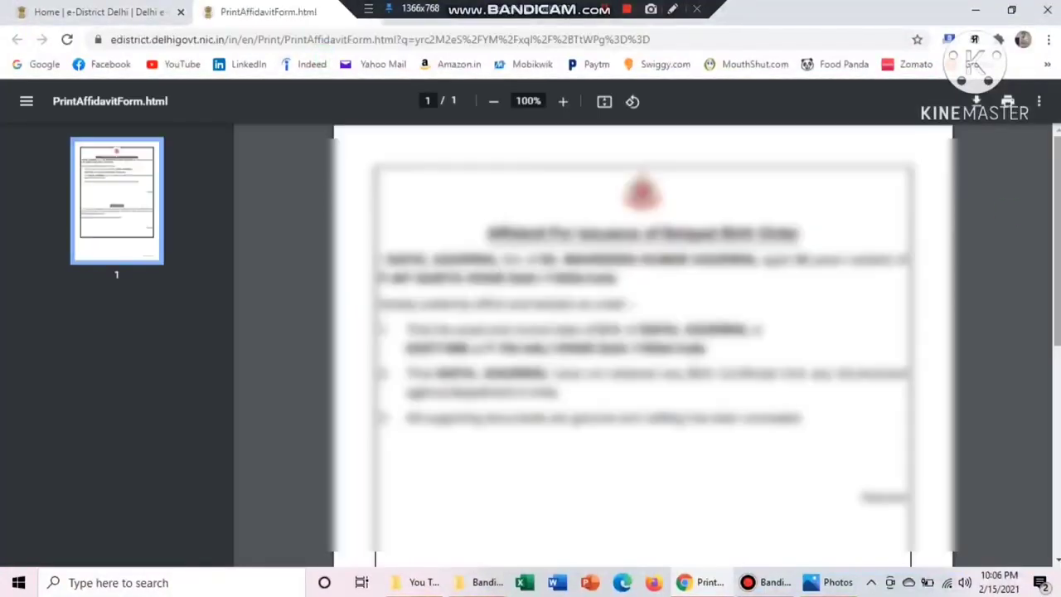
{"action": "scroll", "coordinate": [643, 344], "scroll_direction": "down", "scroll_amount": 6}
{"action": "scroll", "coordinate": [643, 344], "scroll_direction": "up", "scroll_amount": 3}
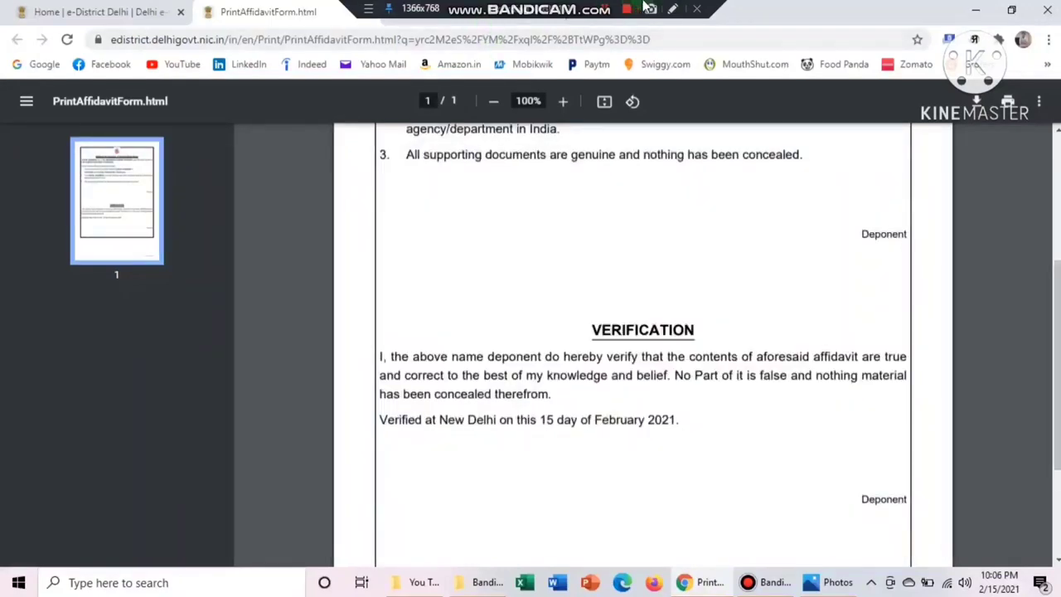
{"action": "left_click", "coordinate": [674, 10]}
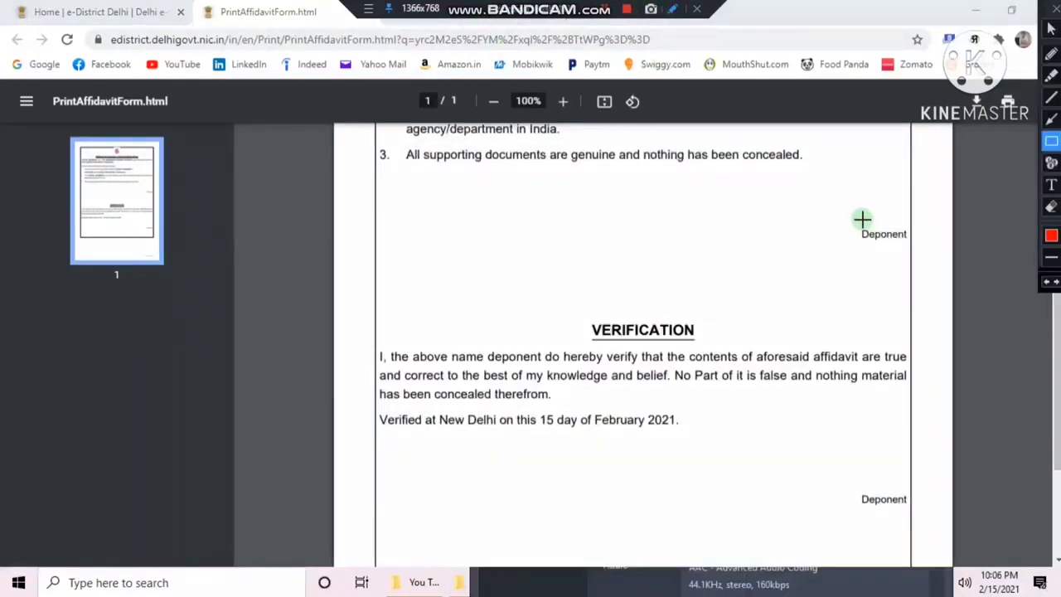
{"action": "left_click_drag", "start_coordinate": [857, 218], "coordinate": [929, 257]}
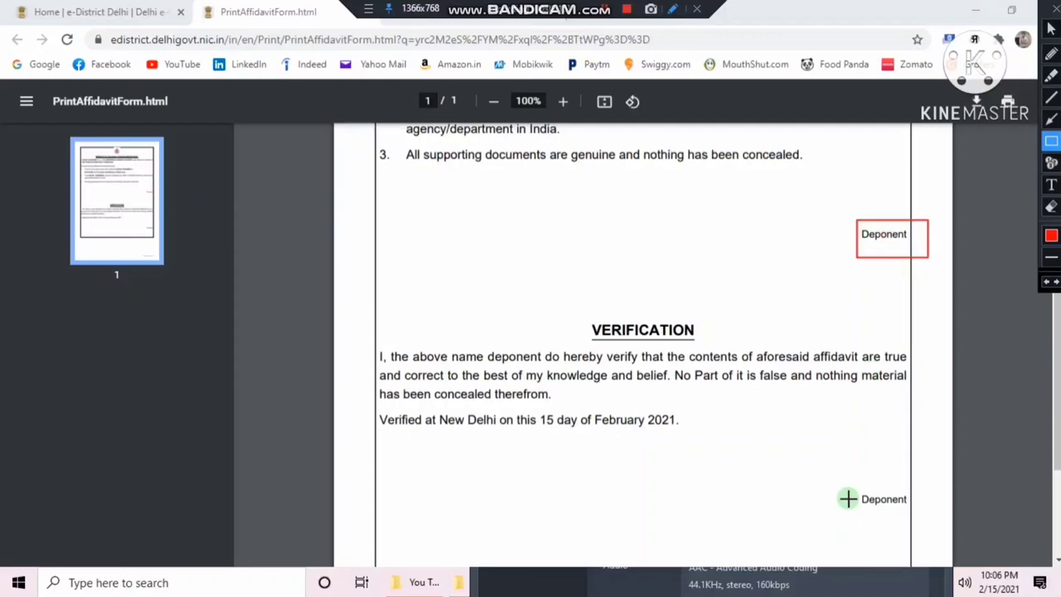
{"action": "mouse_move", "coordinate": [852, 487]}
{"action": "left_mouse_down"}
{"action": "mouse_move", "coordinate": [926, 531]}
{"action": "mouse_move", "coordinate": [931, 510]}
{"action": "left_mouse_up"}
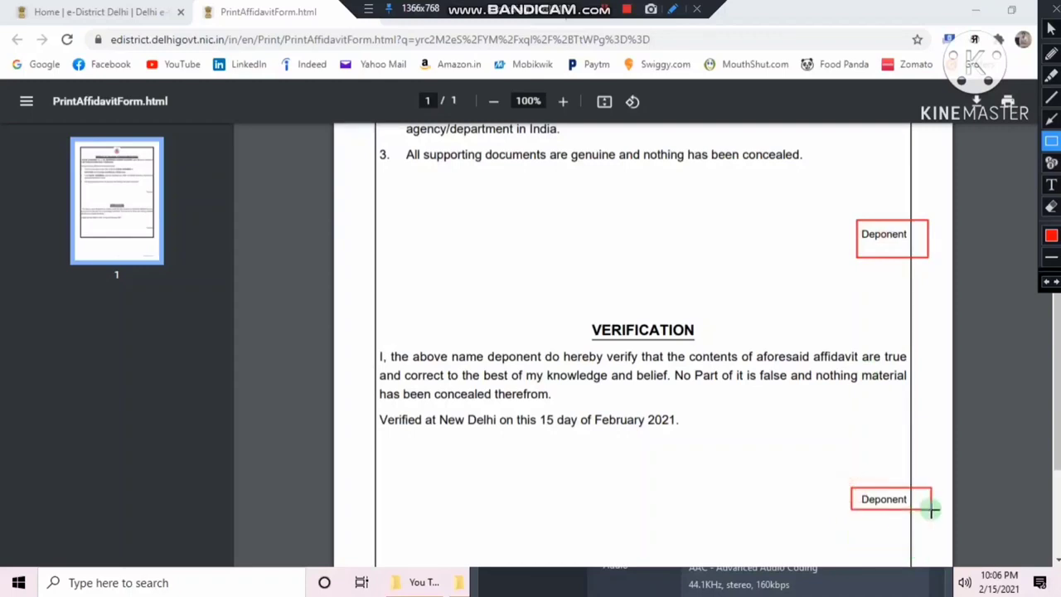
{"action": "key", "text": "Escape"}
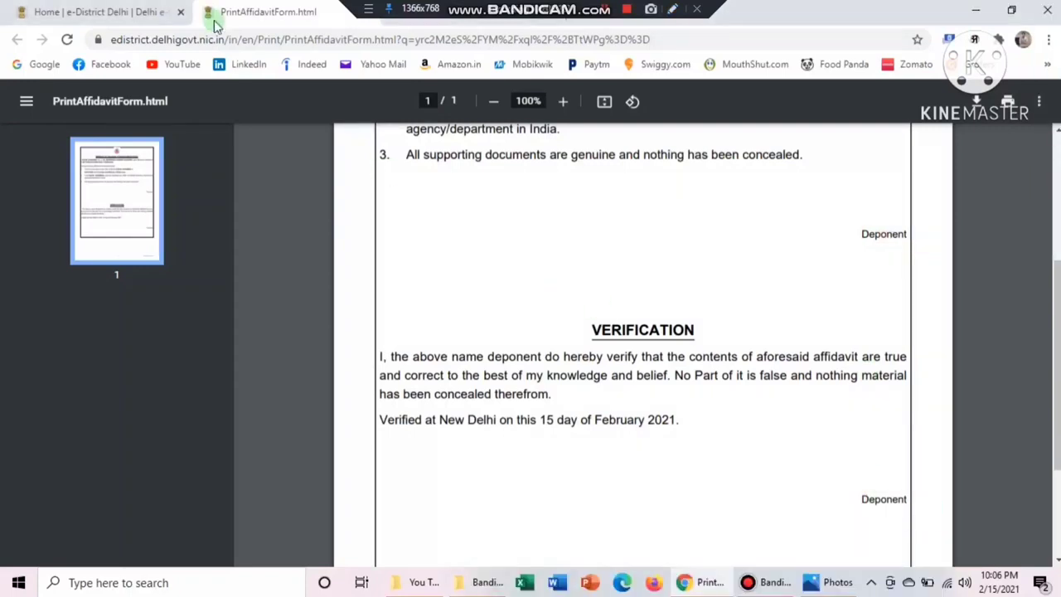
{"action": "left_click", "coordinate": [79, 7]}
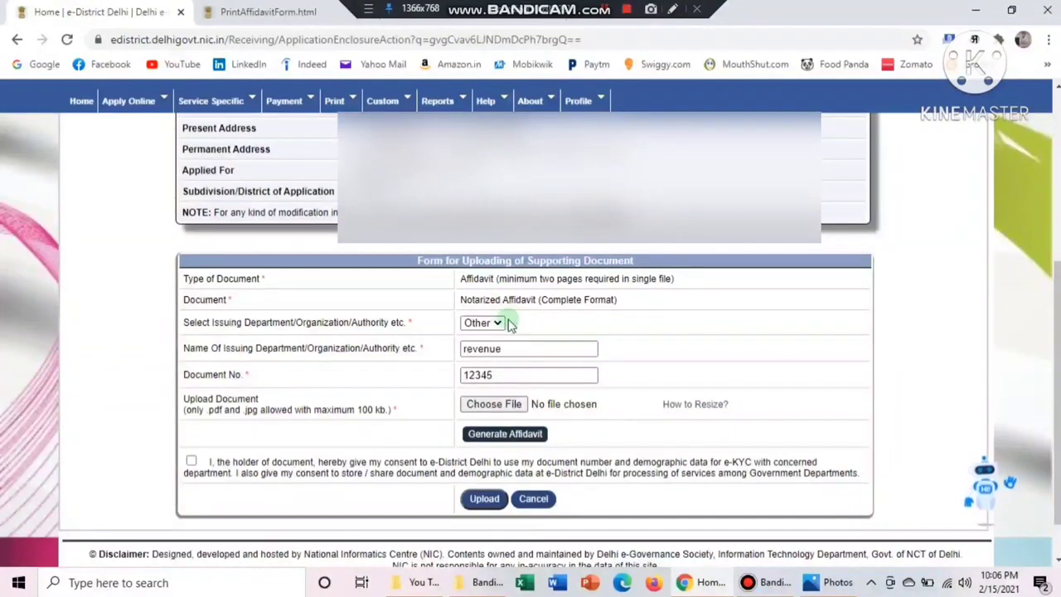
{"action": "left_click", "coordinate": [672, 8]}
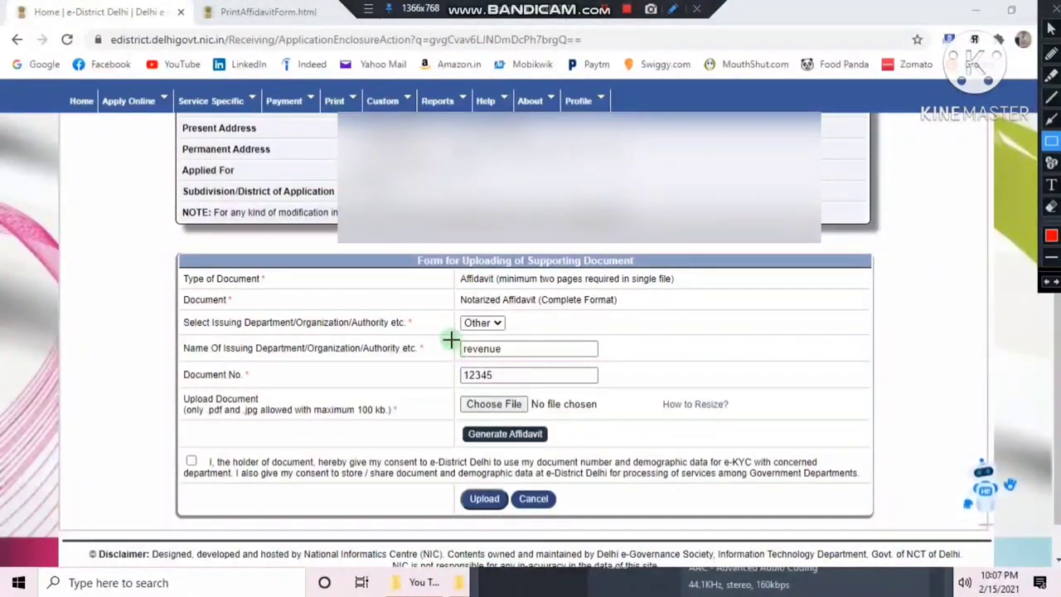
{"action": "left_click_drag", "start_coordinate": [366, 339], "coordinate": [346, 350]}
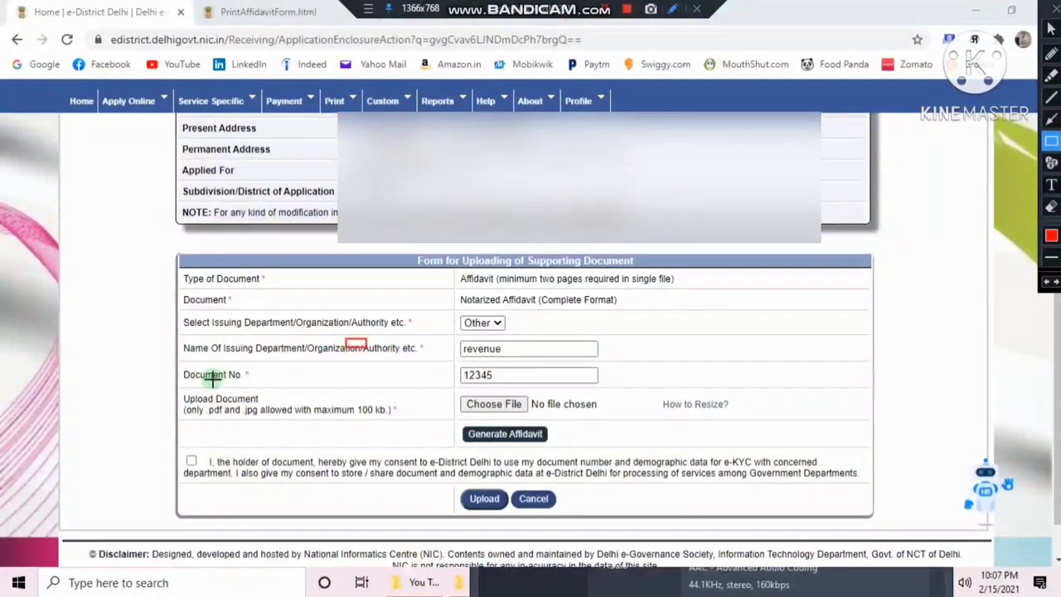
{"action": "left_click_drag", "start_coordinate": [208, 371], "coordinate": [612, 337]}
{"action": "left_click_drag", "start_coordinate": [450, 388], "coordinate": [546, 415]}
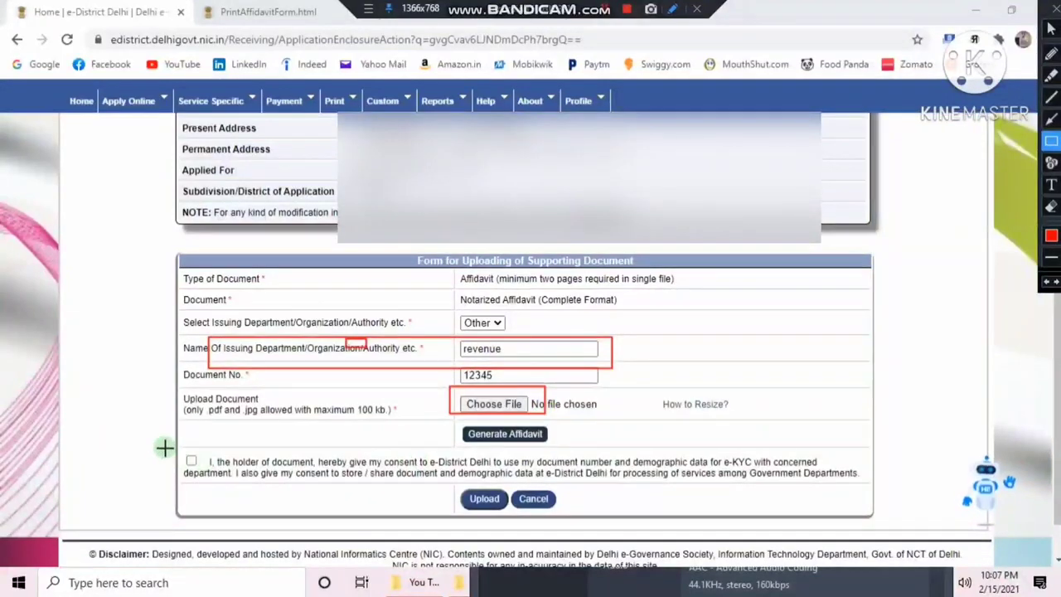
{"action": "left_click_drag", "start_coordinate": [165, 449], "coordinate": [279, 472]}
{"action": "mouse_move", "coordinate": [454, 471]}
{"action": "left_mouse_down"}
{"action": "mouse_move", "coordinate": [517, 509]}
{"action": "mouse_move", "coordinate": [504, 514]}
{"action": "left_mouse_up"}
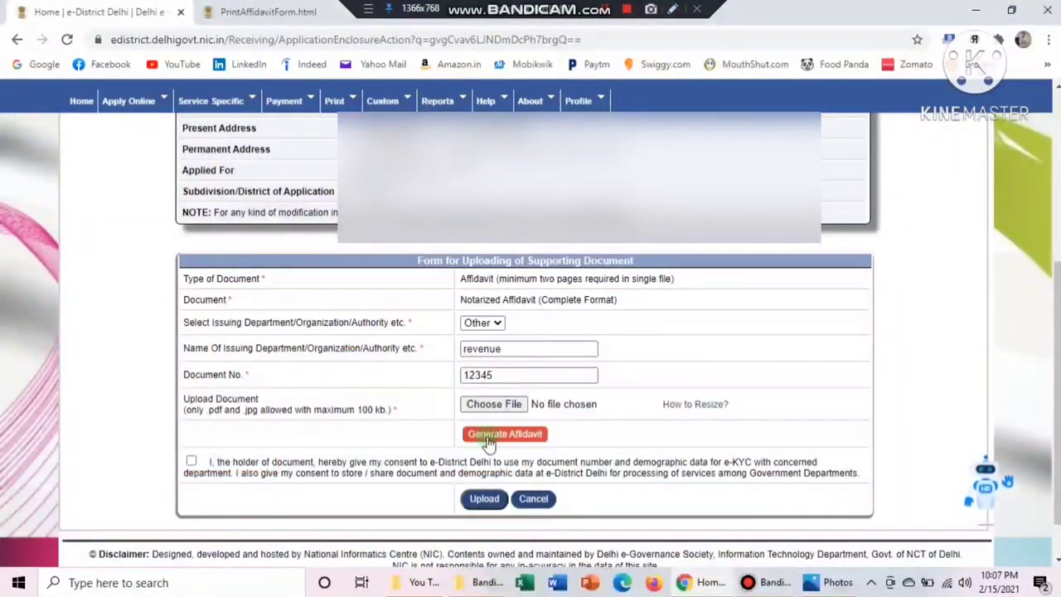
{"action": "left_click", "coordinate": [260, 10]}
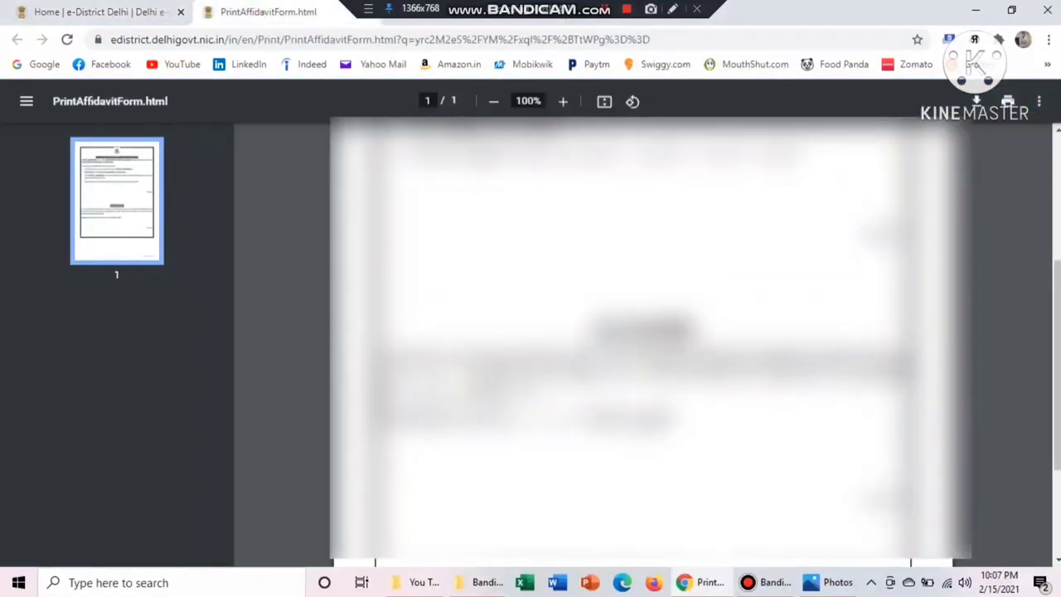
{"action": "scroll", "coordinate": [643, 331], "scroll_direction": "up", "scroll_amount": 5}
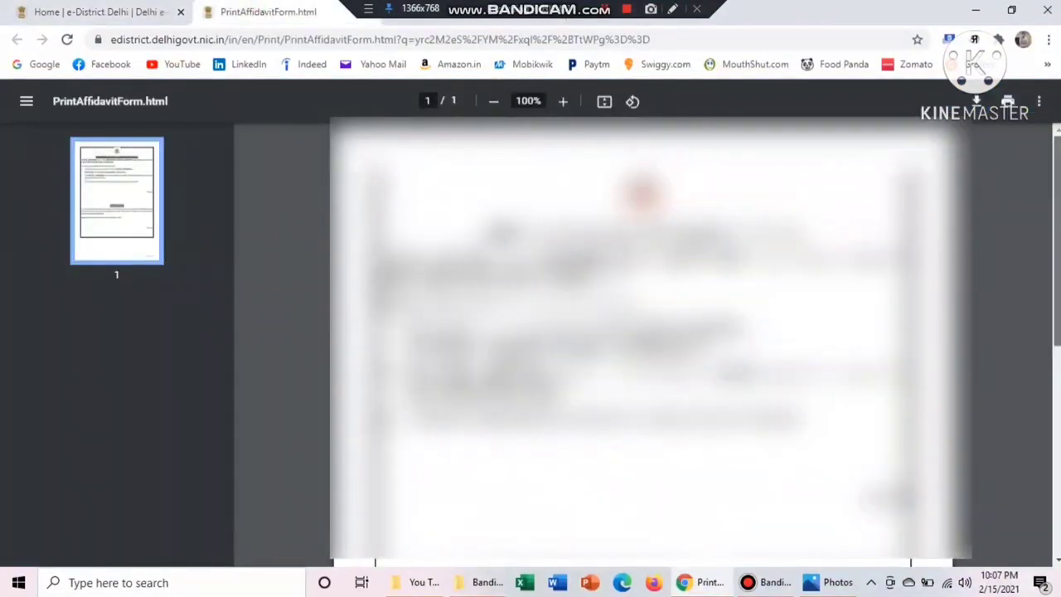
{"action": "scroll", "coordinate": [642, 331], "scroll_direction": "down", "scroll_amount": 5}
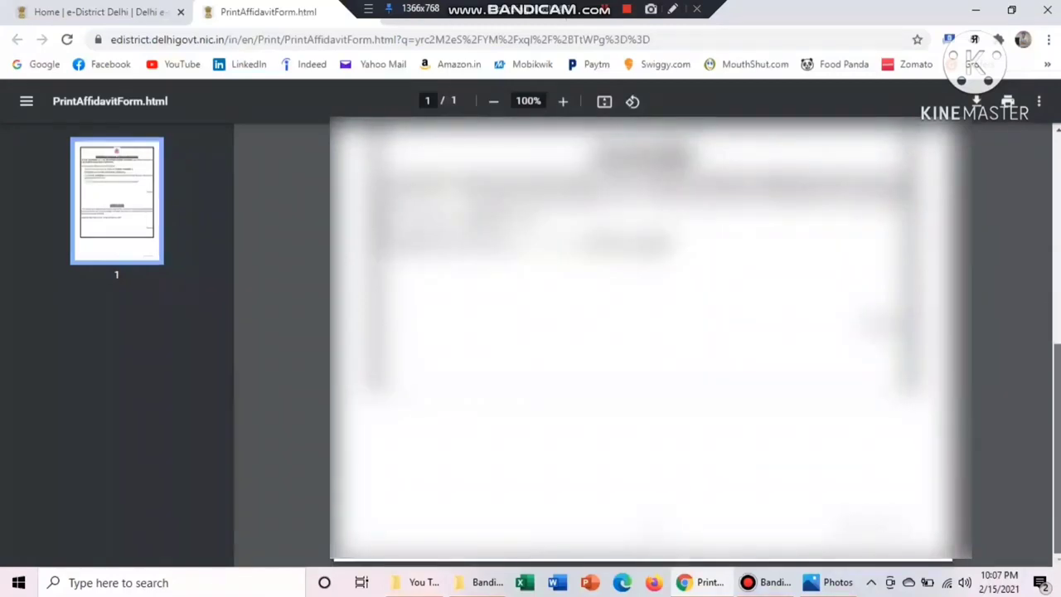
{"action": "scroll", "coordinate": [643, 331], "scroll_direction": "up", "scroll_amount": 5}
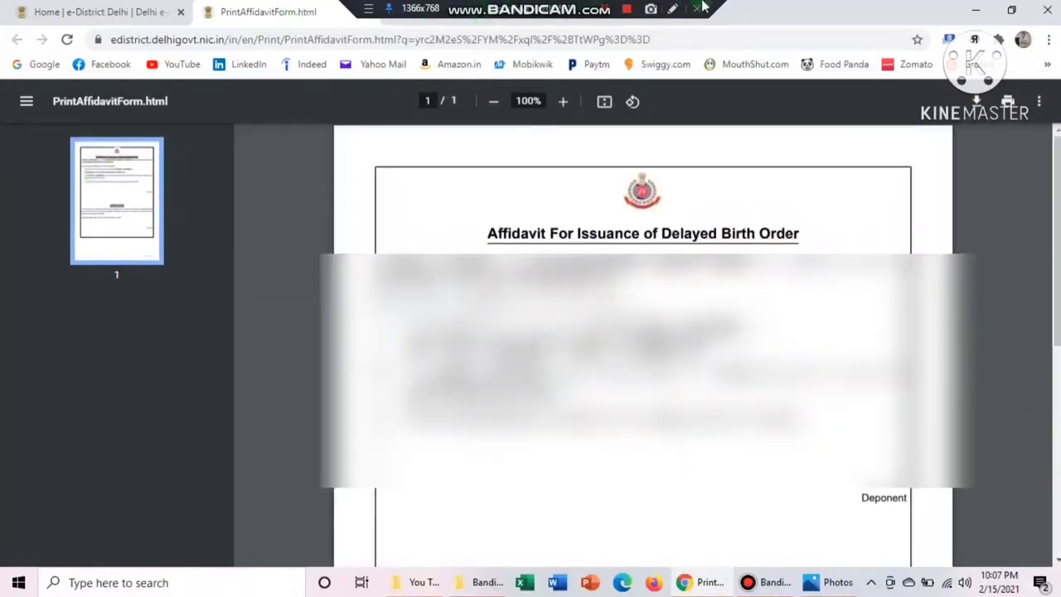
{"action": "left_click", "coordinate": [674, 8]}
{"action": "left_click_drag", "start_coordinate": [454, 205], "coordinate": [852, 253]}
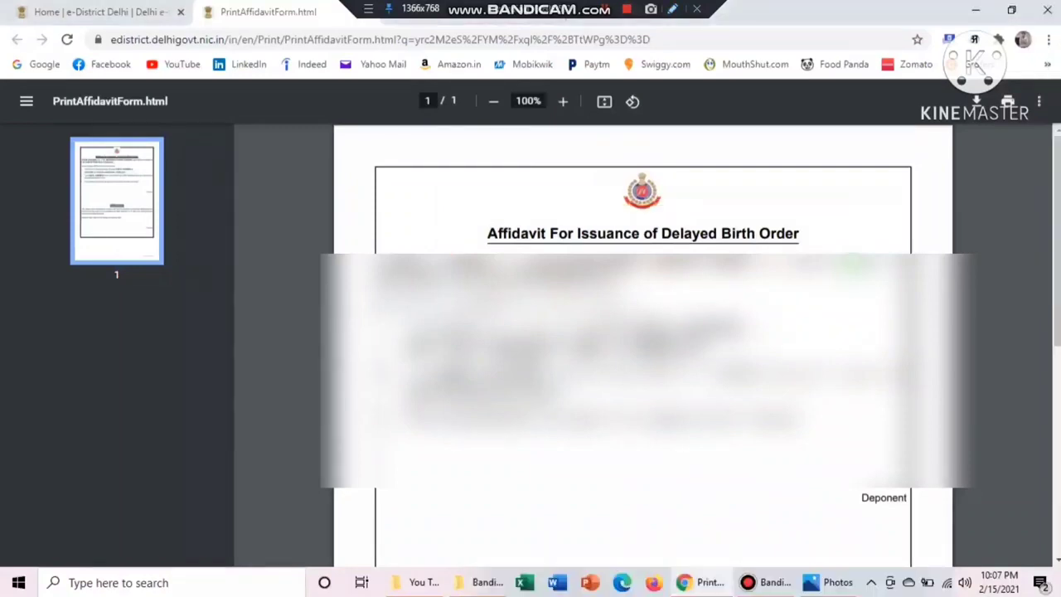
{"action": "left_click", "coordinate": [120, 10]}
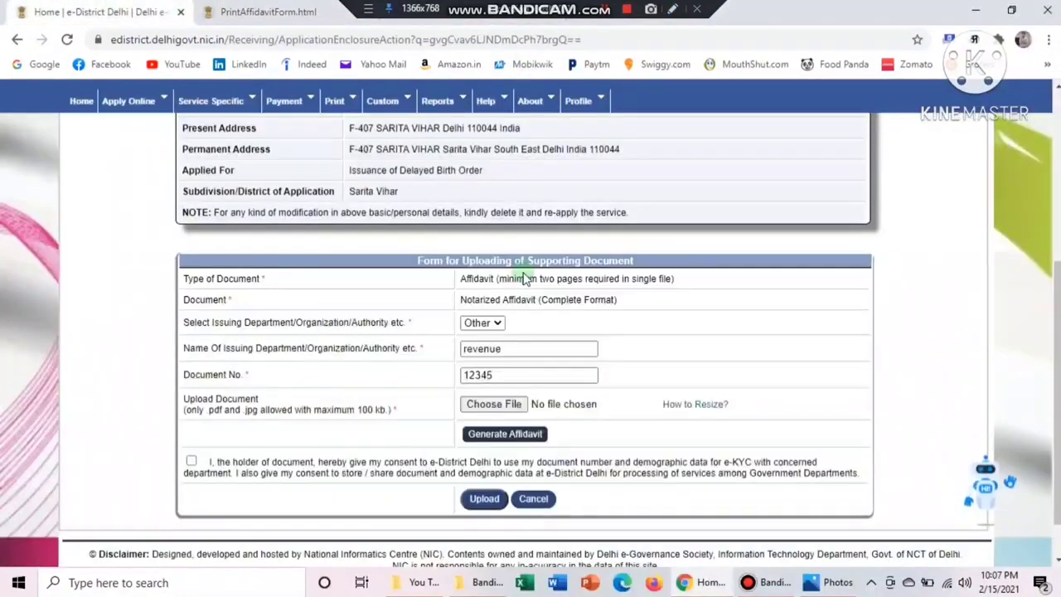
Cancel the supporting document upload and scroll down to the Photograph Details table
{"action": "left_click", "coordinate": [534, 500]}
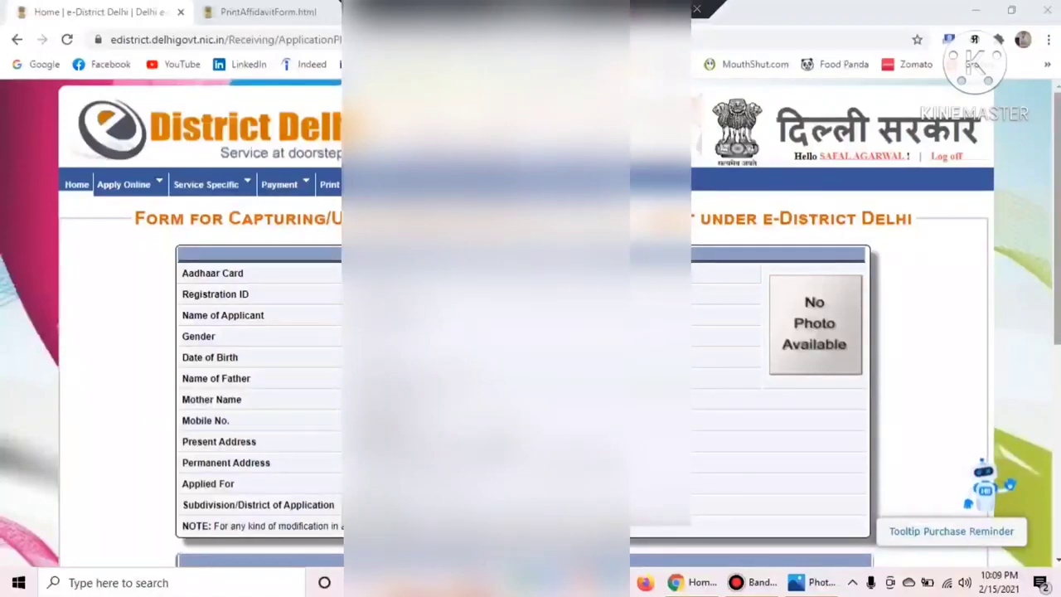
{"action": "scroll", "coordinate": [530, 332], "scroll_direction": "down", "scroll_amount": 2}
{"action": "scroll", "coordinate": [530, 332], "scroll_direction": "down", "scroll_amount": 1}
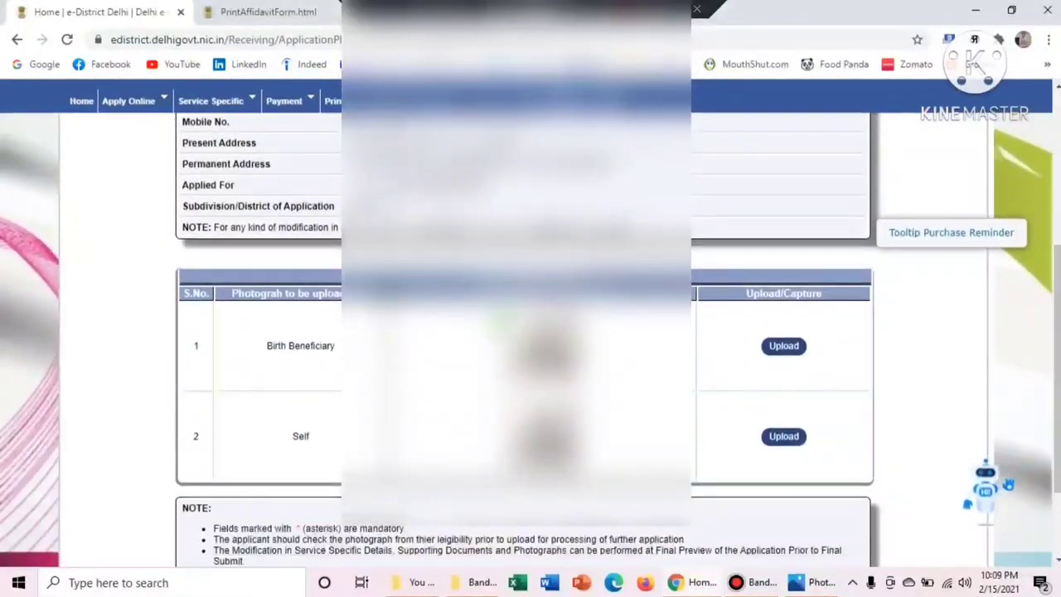
{"action": "left_click", "coordinate": [674, 10]}
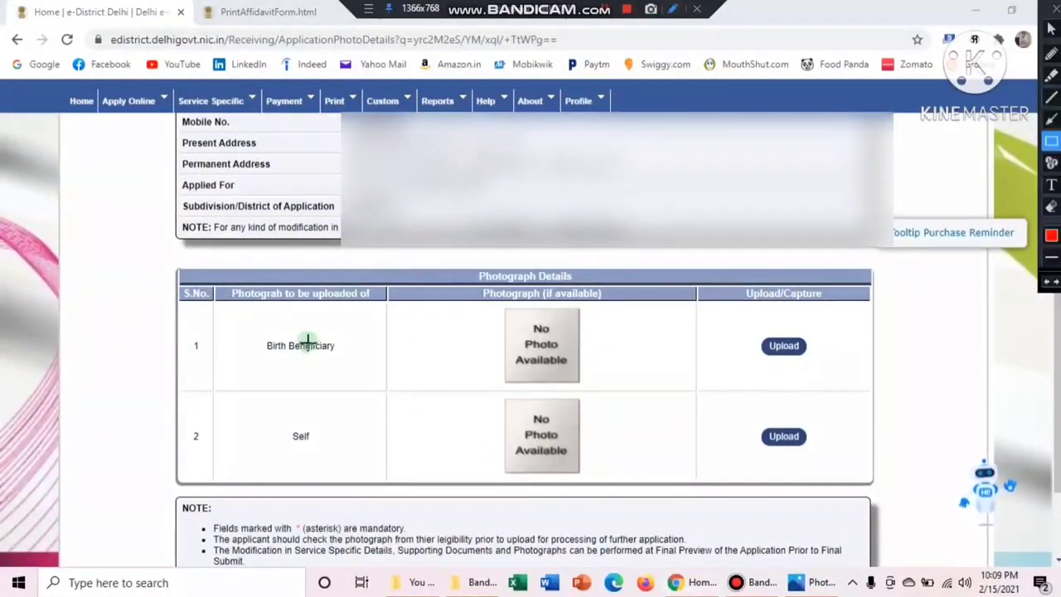
{"action": "left_click_drag", "start_coordinate": [255, 335], "coordinate": [434, 401]}
{"action": "left_click_drag", "start_coordinate": [273, 413], "coordinate": [395, 457]}
{"action": "right_click", "coordinate": [396, 458]}
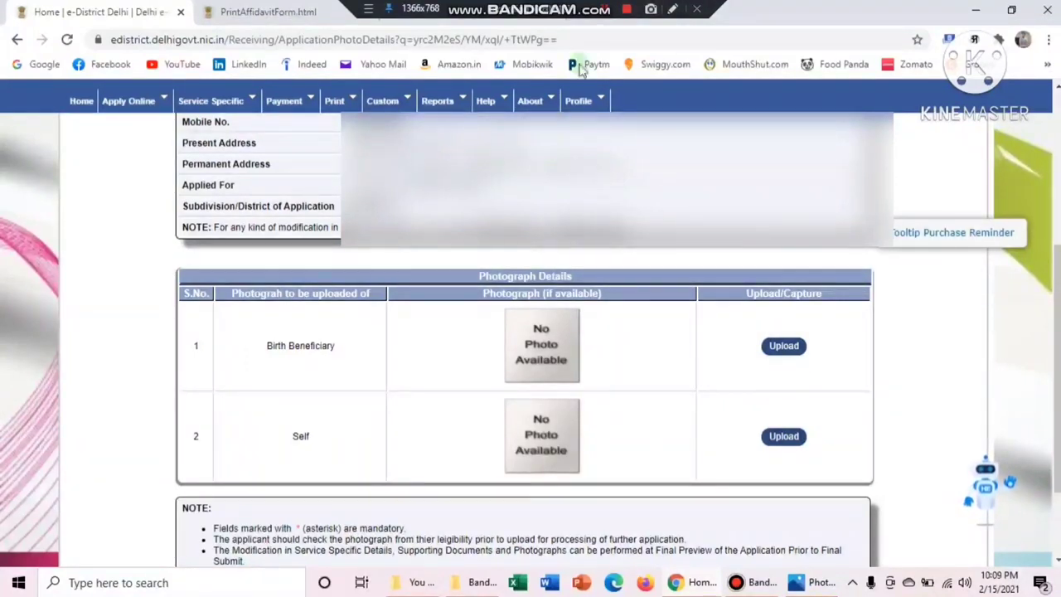
Open the photograph form for the Birth Beneficiary
{"action": "left_click", "coordinate": [672, 8]}
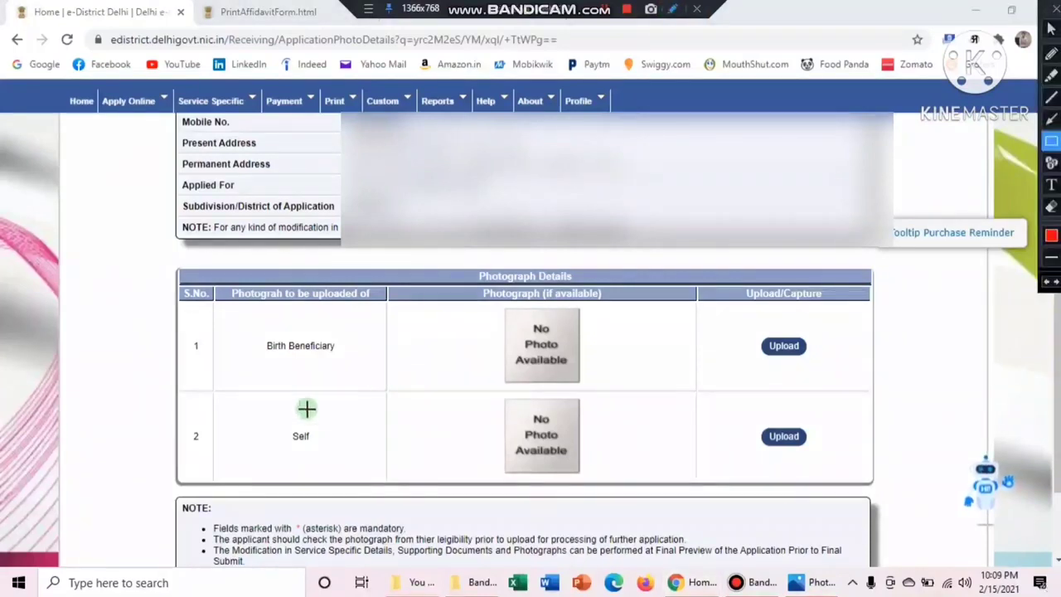
{"action": "mouse_move", "coordinate": [240, 416]}
{"action": "left_mouse_down"}
{"action": "mouse_move", "coordinate": [406, 460]}
{"action": "mouse_move", "coordinate": [383, 459]}
{"action": "left_mouse_up"}
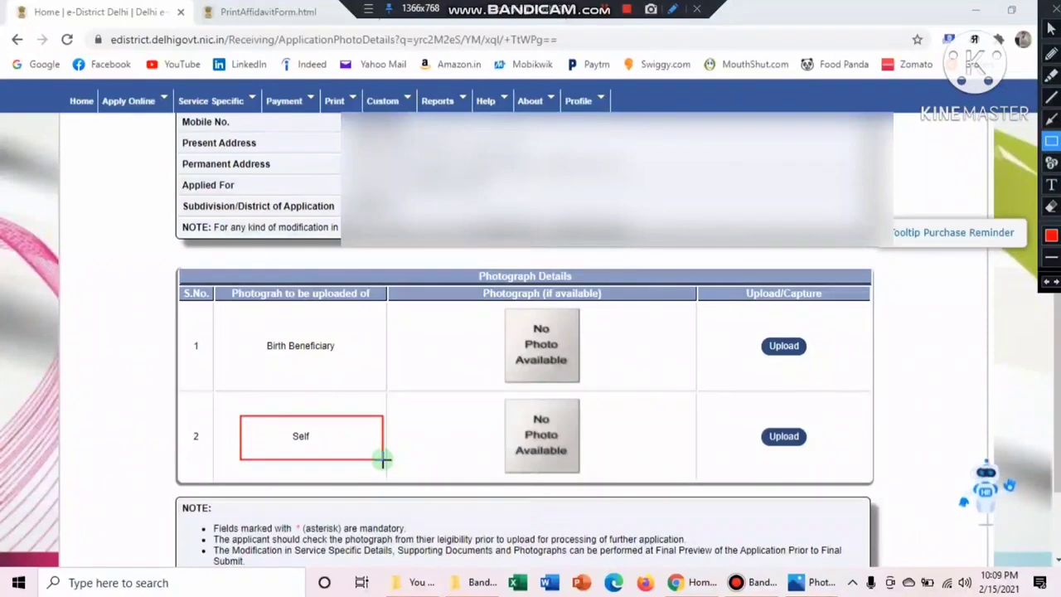
{"action": "key", "text": "Escape"}
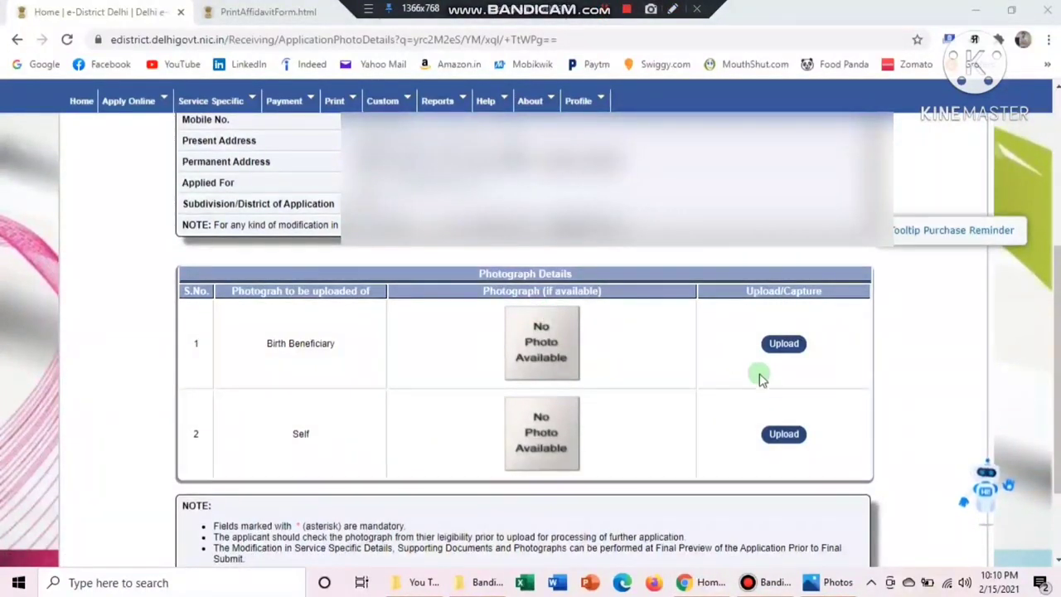
{"action": "left_click", "coordinate": [784, 344]}
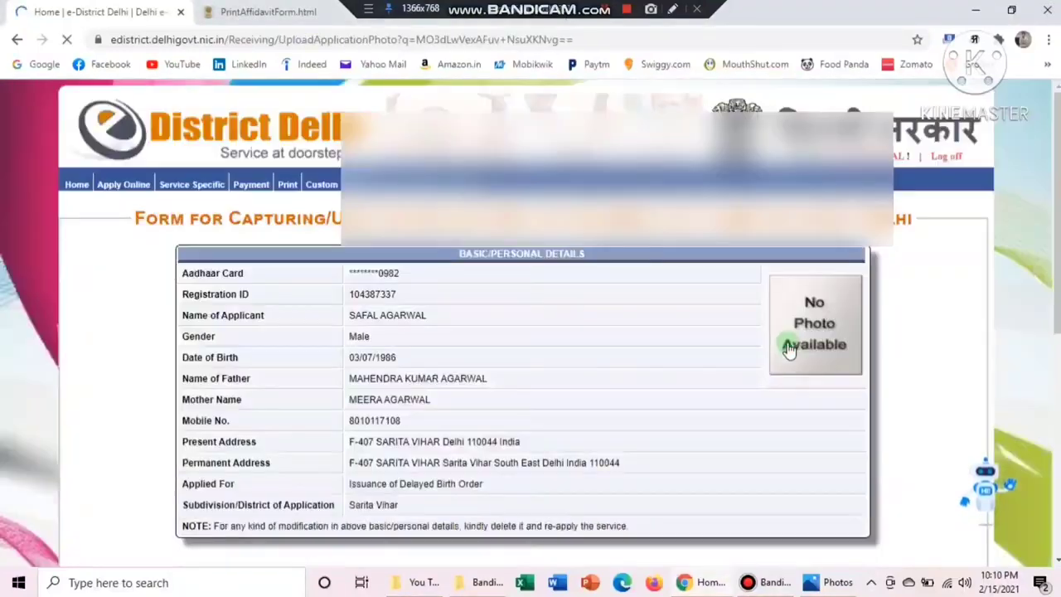
Choose file upload, upload Photo.jpg for the Birth Beneficiary, and dismiss the success alert
{"action": "scroll", "coordinate": [531, 332], "scroll_direction": "down", "scroll_amount": 5}
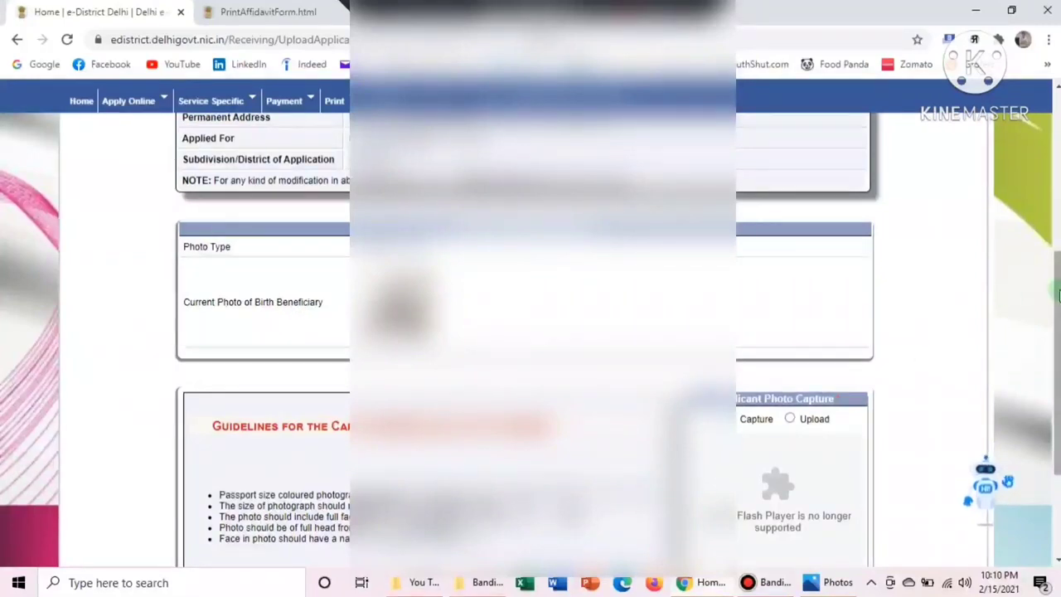
{"action": "scroll", "coordinate": [1033, 282], "scroll_direction": "down", "scroll_amount": 2}
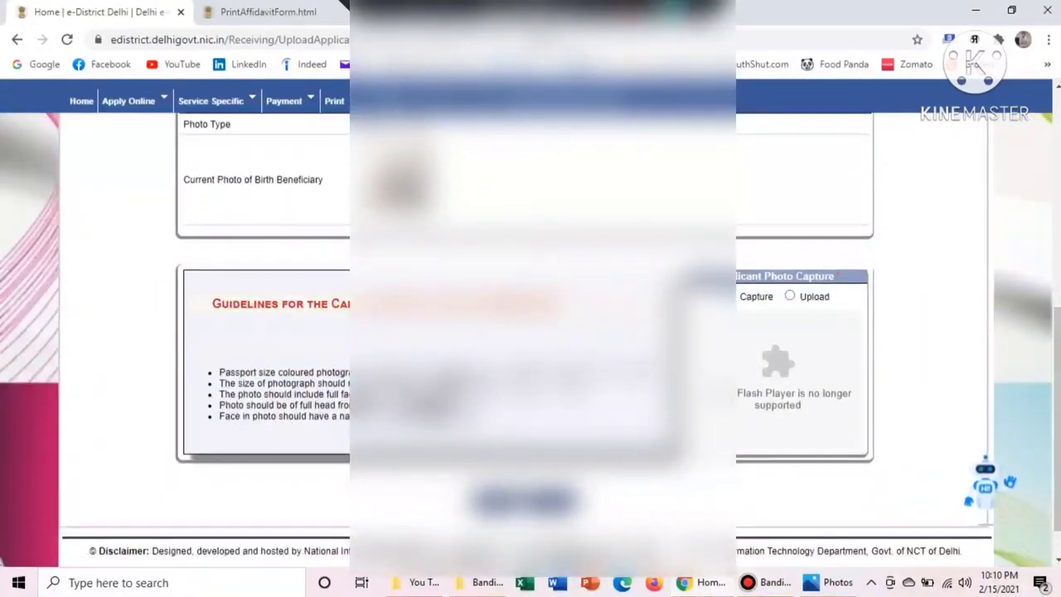
{"action": "left_click_drag", "start_coordinate": [767, 267], "coordinate": [843, 318]}
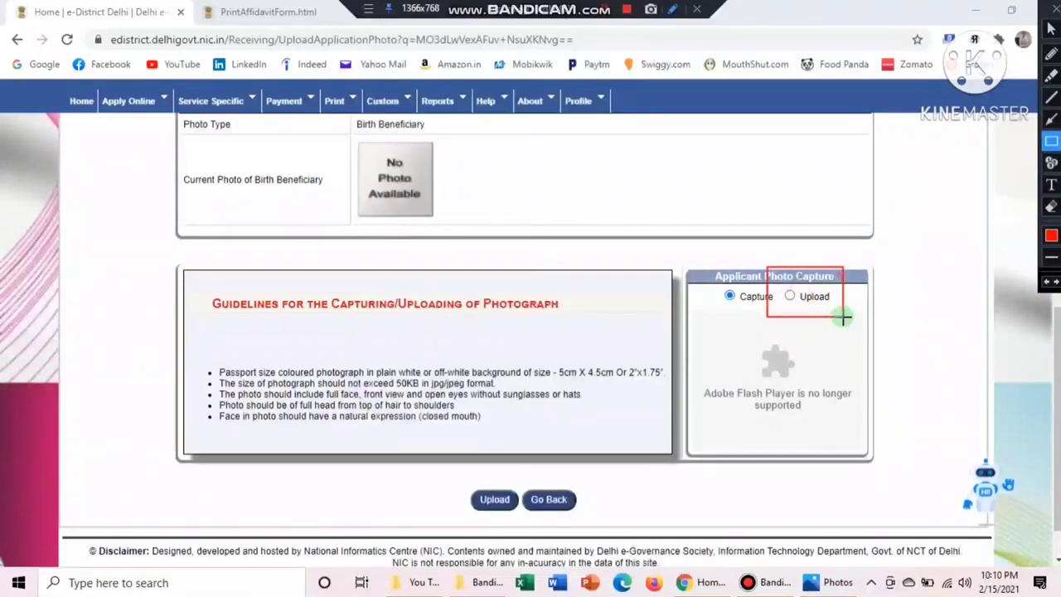
{"action": "left_click", "coordinate": [794, 301]}
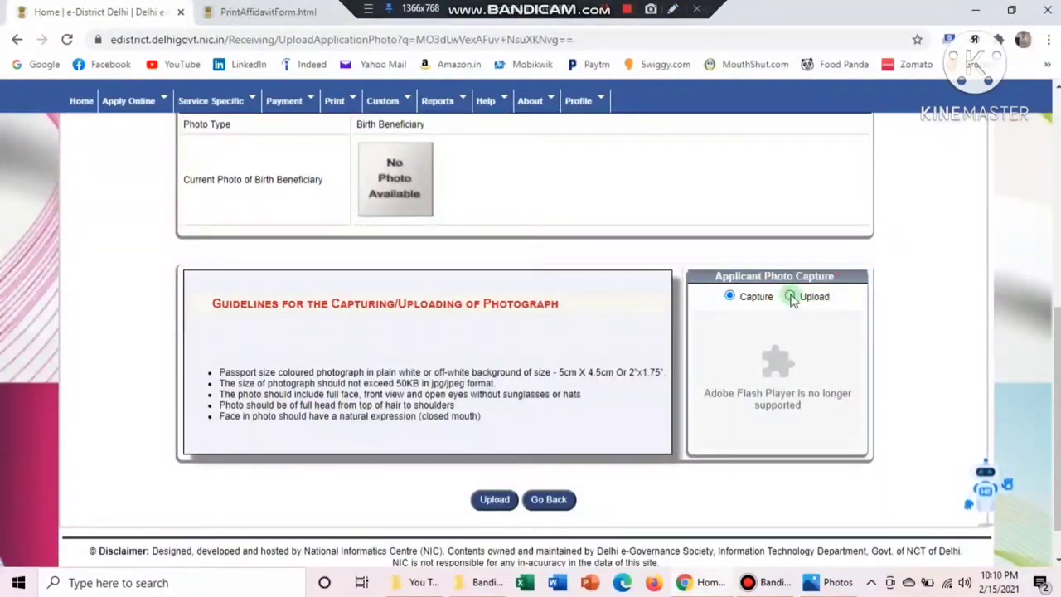
{"action": "left_click", "coordinate": [791, 296]}
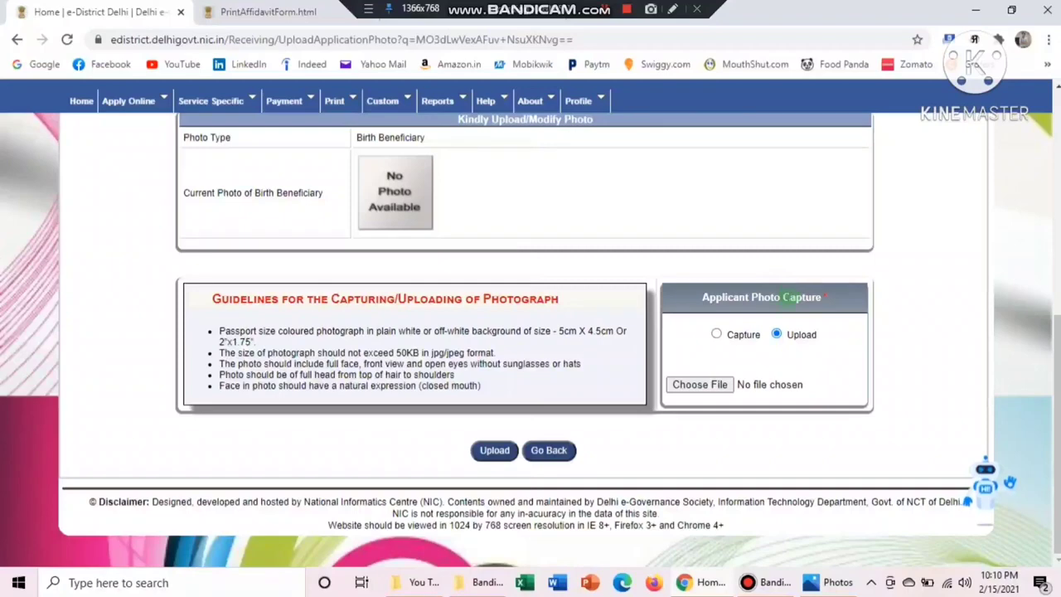
{"action": "left_click", "coordinate": [707, 387]}
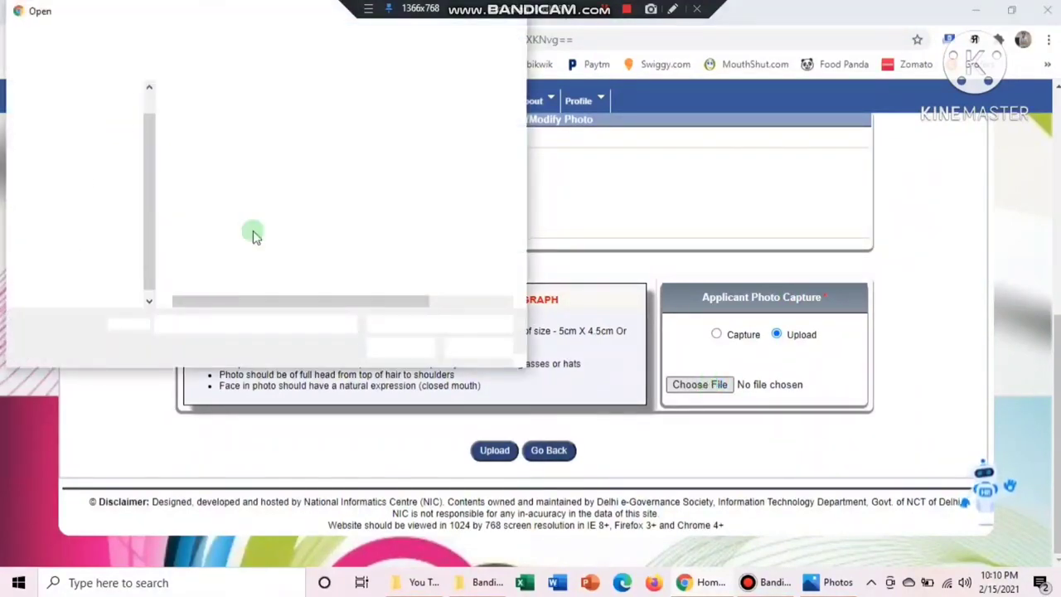
{"action": "double_click", "coordinate": [217, 259]}
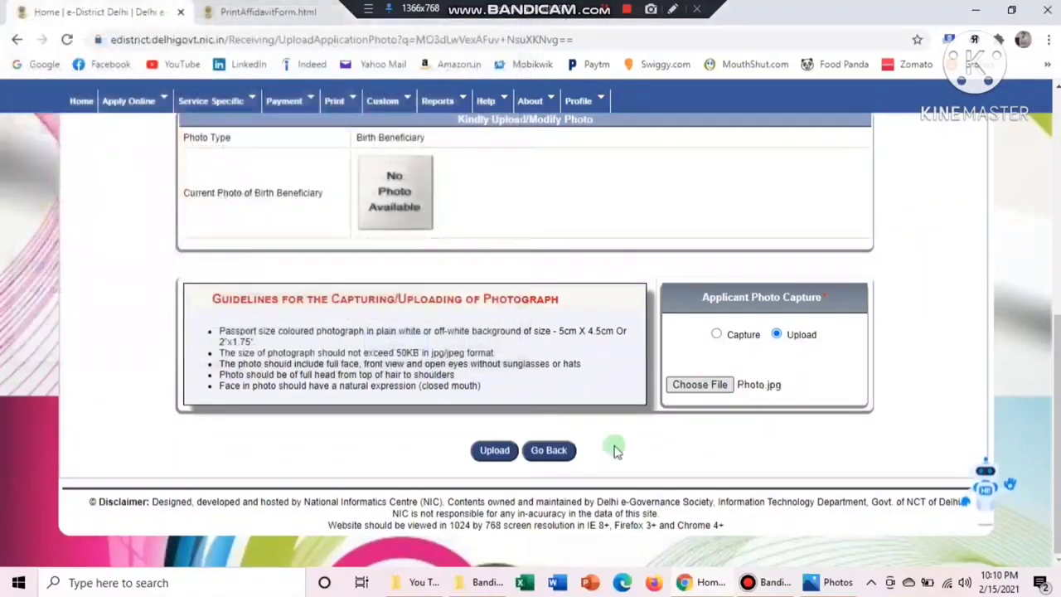
{"action": "left_click", "coordinate": [495, 452]}
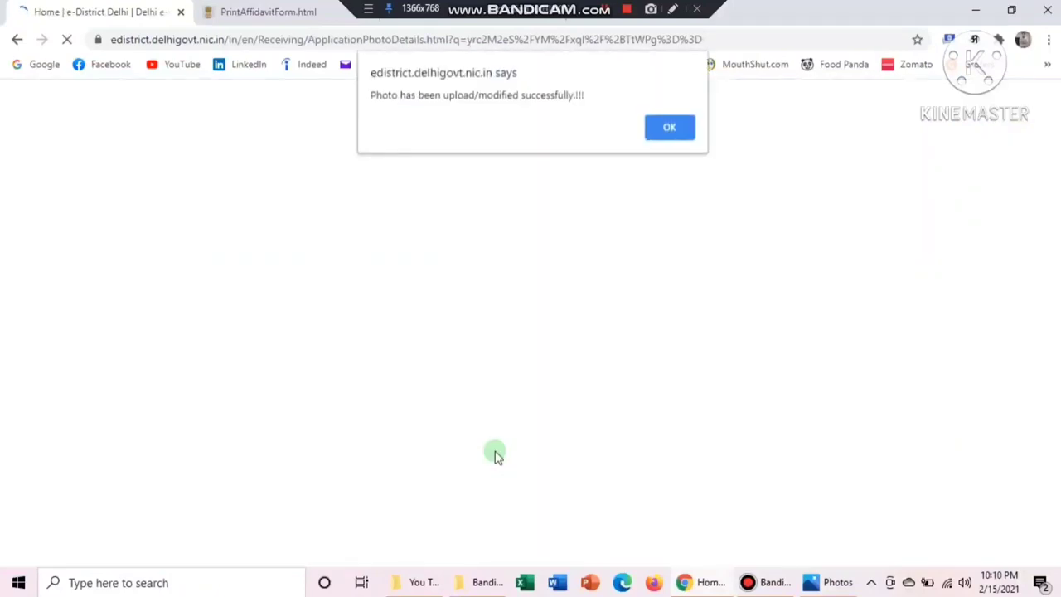
{"action": "left_click", "coordinate": [665, 122]}
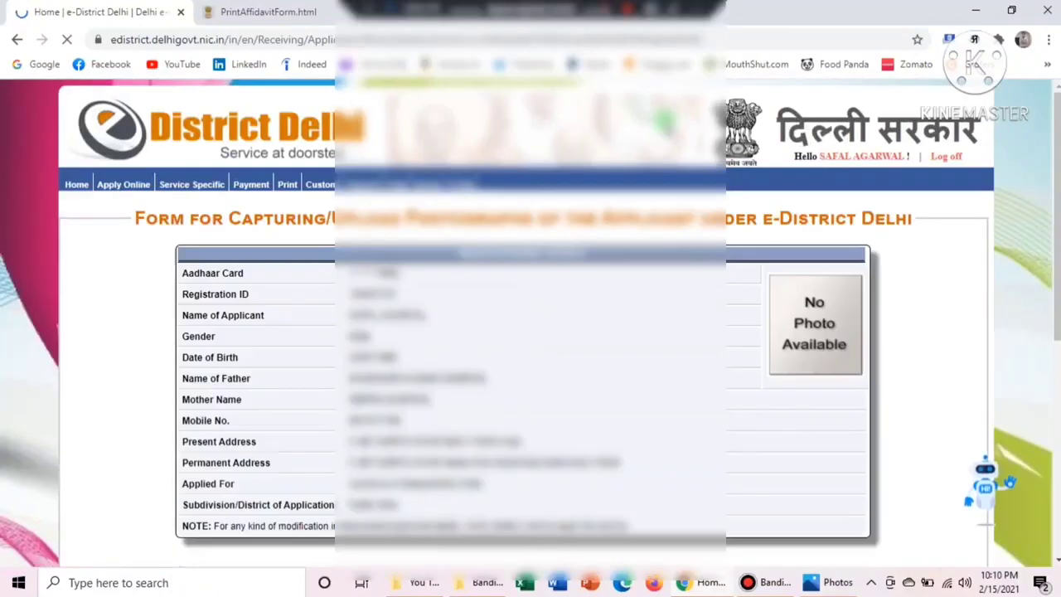
{"action": "scroll", "coordinate": [1001, 262], "scroll_direction": "down", "scroll_amount": 5}
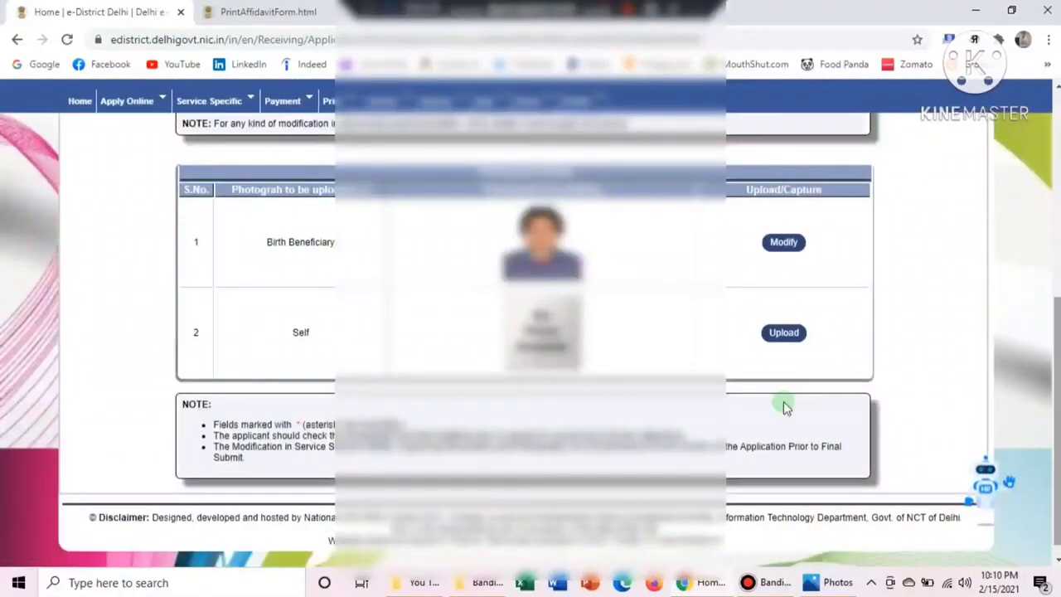
Upload Photo.jpg as the Self photograph using the file upload option
{"action": "left_click", "coordinate": [786, 338]}
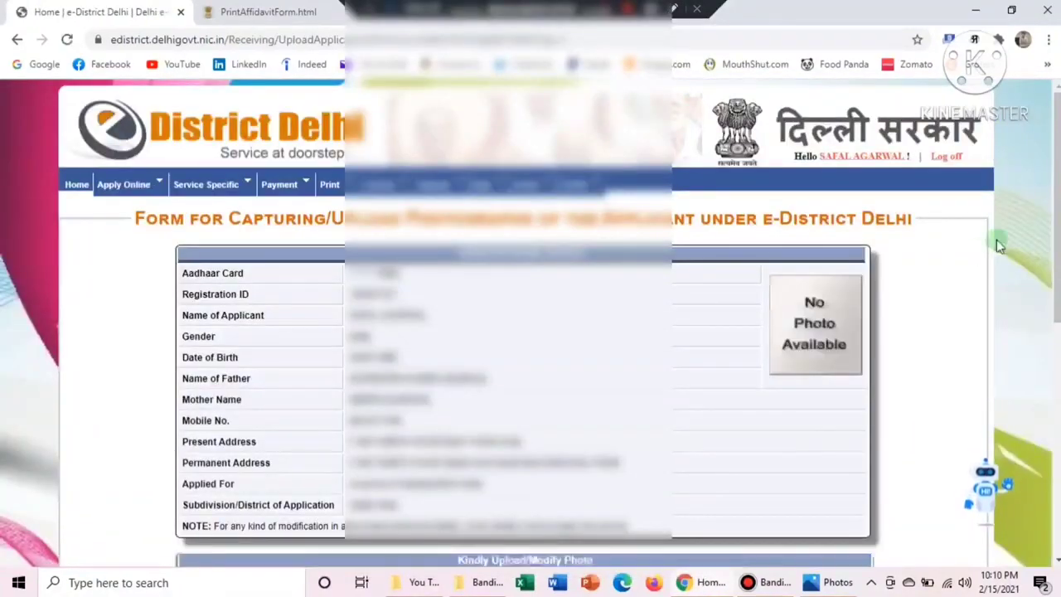
{"action": "left_click_drag", "start_coordinate": [1059, 212], "coordinate": [1054, 445]}
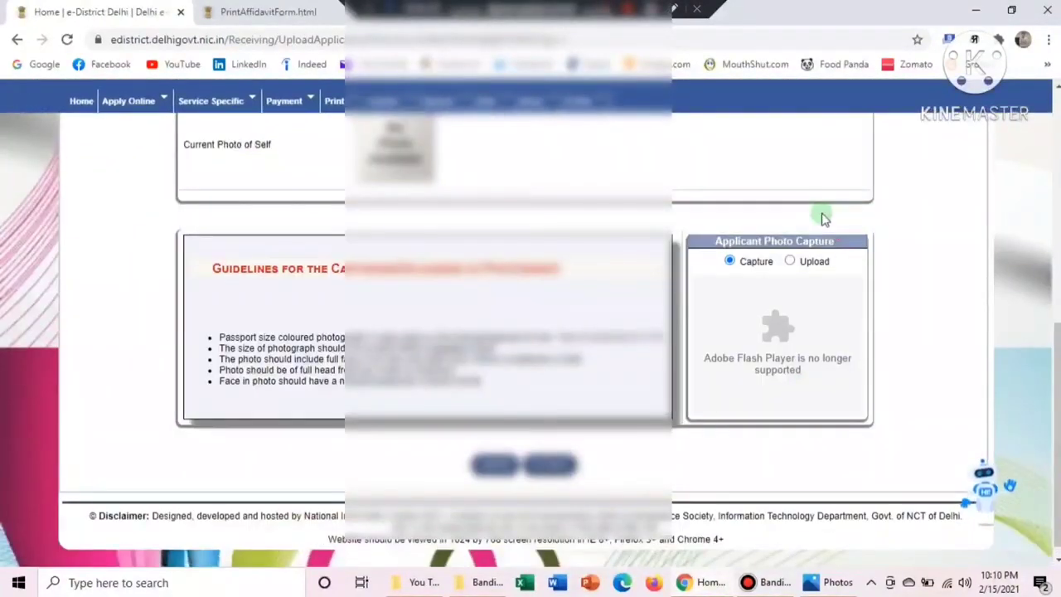
{"action": "left_click", "coordinate": [790, 262]}
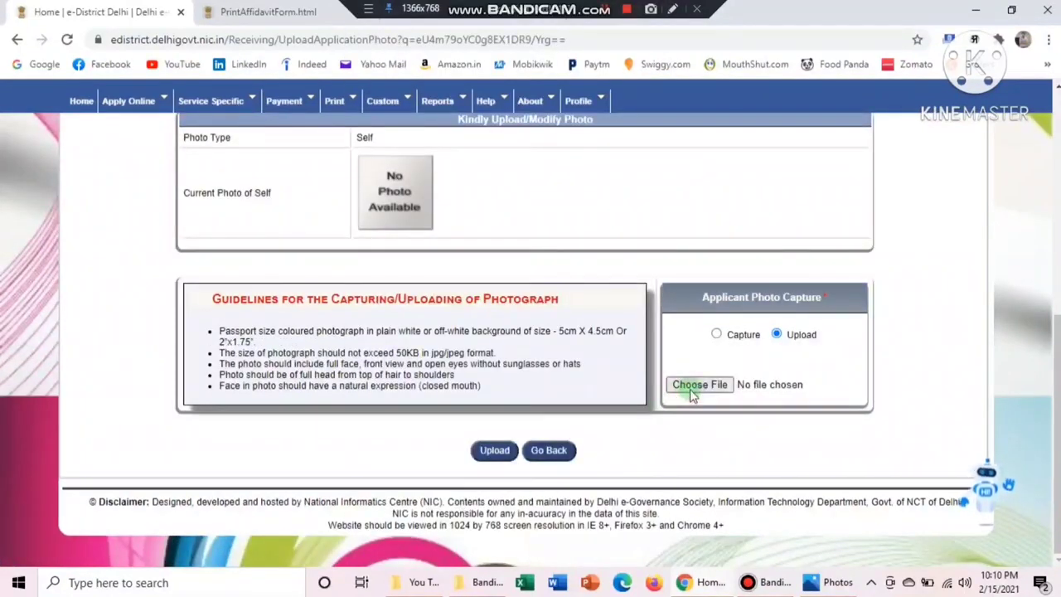
{"action": "left_click", "coordinate": [300, 319]}
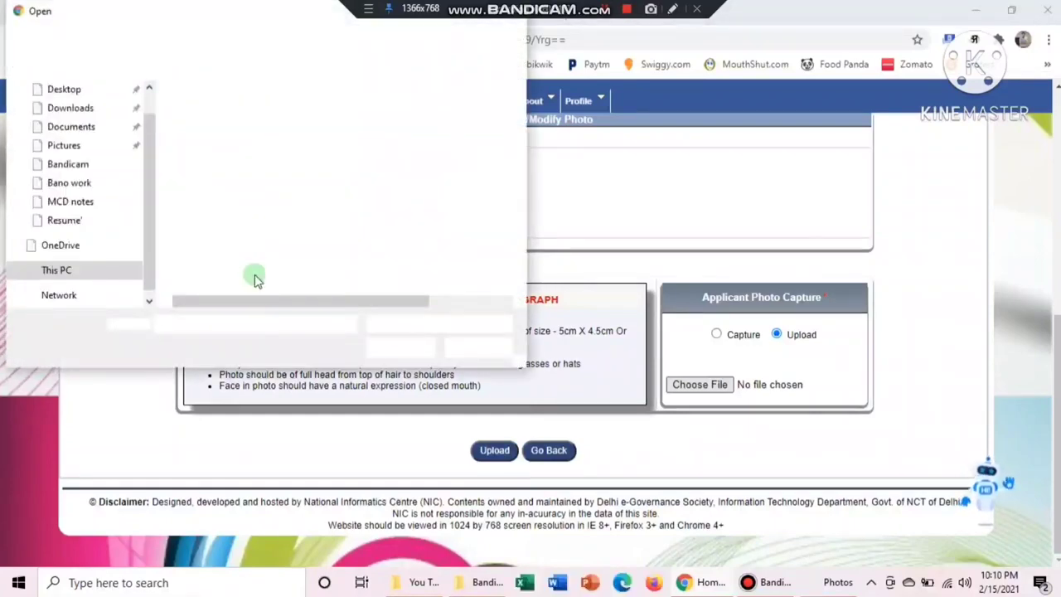
{"action": "double_click", "coordinate": [204, 259]}
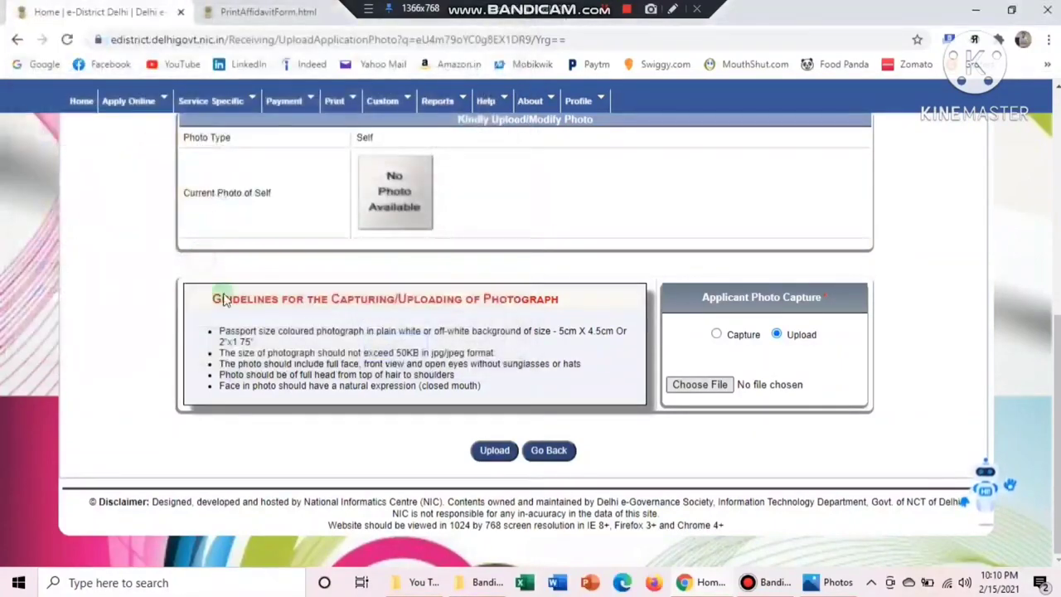
{"action": "left_click", "coordinate": [498, 453]}
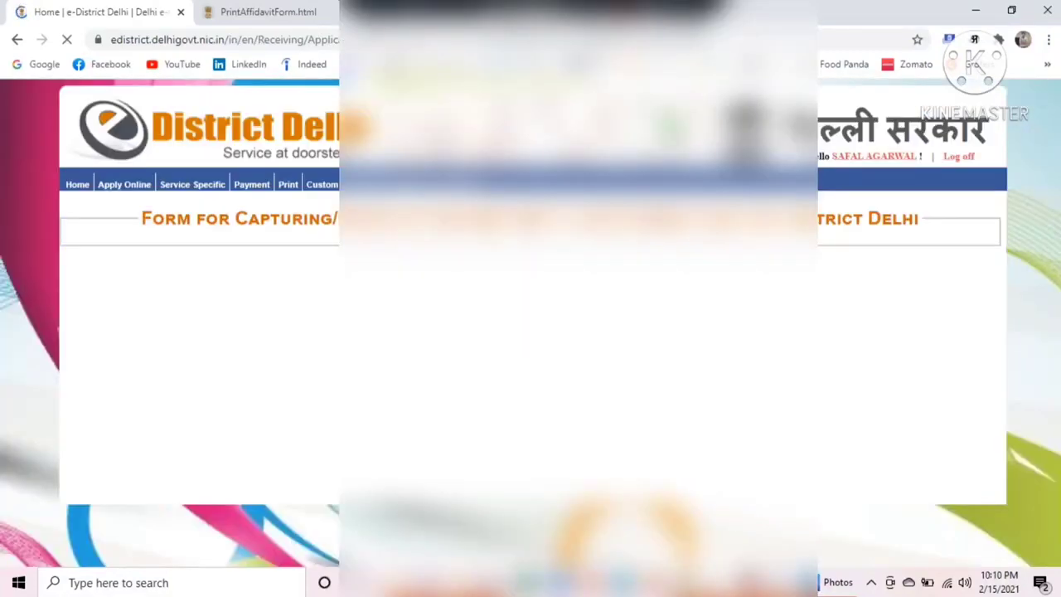
{"action": "scroll", "coordinate": [530, 332], "scroll_direction": "down", "scroll_amount": 3}
{"action": "scroll", "coordinate": [530, 332], "scroll_direction": "down", "scroll_amount": 3}
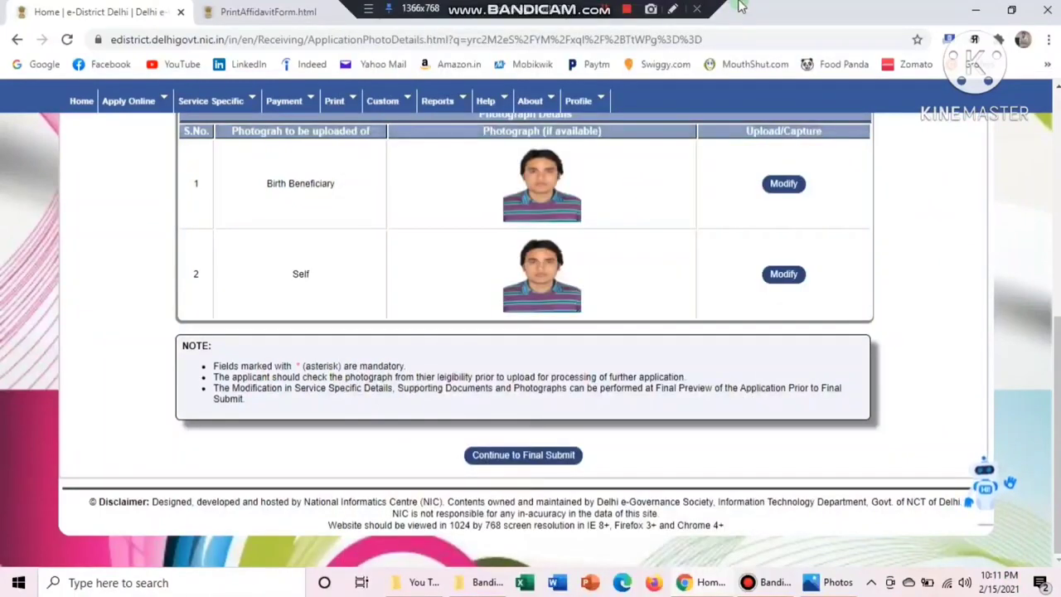
Continue to the Verify Application preview before final submission
{"action": "left_click", "coordinate": [672, 12]}
{"action": "mouse_move", "coordinate": [445, 429]}
{"action": "left_mouse_down"}
{"action": "mouse_move", "coordinate": [587, 487]}
{"action": "mouse_move", "coordinate": [598, 479]}
{"action": "left_mouse_up"}
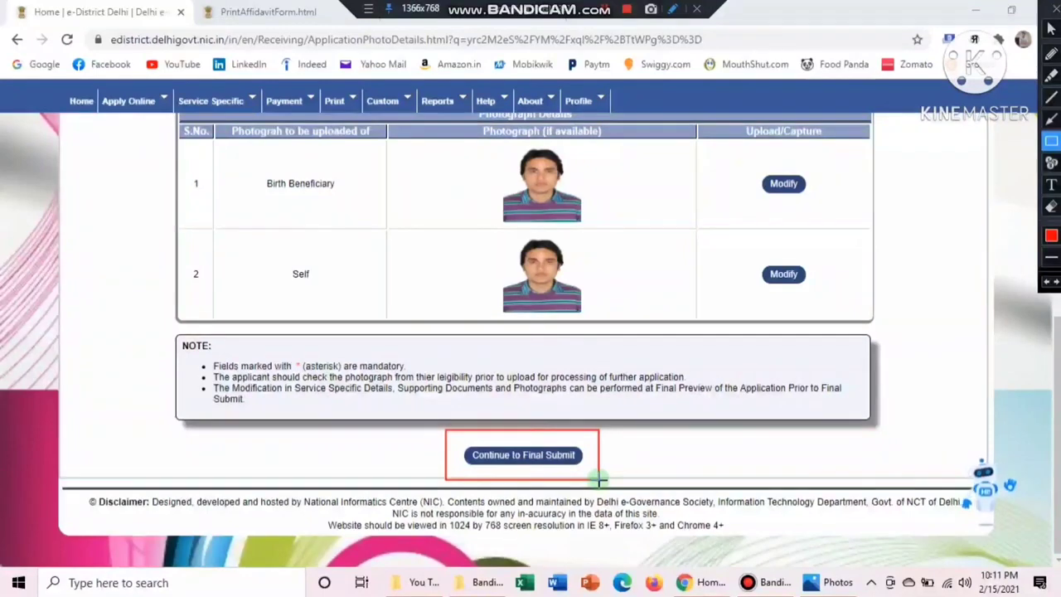
{"action": "key", "text": "Escape"}
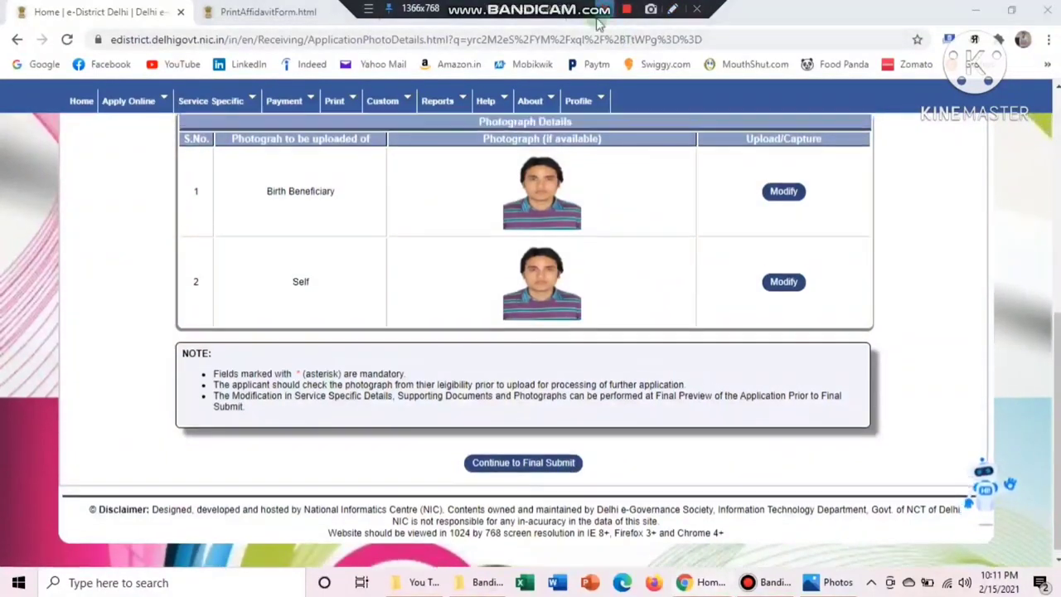
{"action": "left_click", "coordinate": [523, 454]}
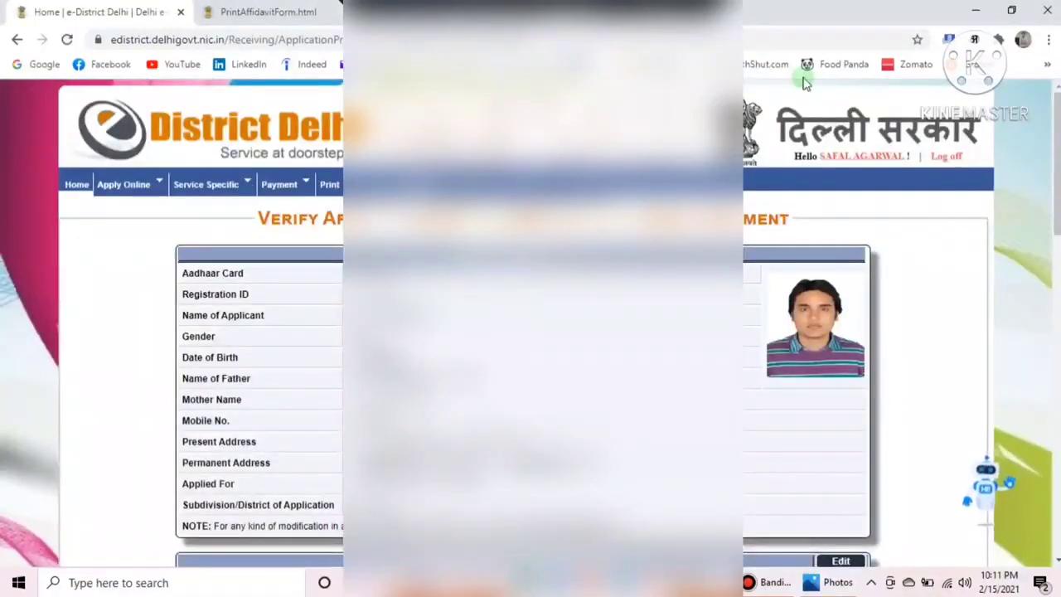
Review the applicant, birth order, document and photograph details on the preview page
{"action": "scroll", "coordinate": [531, 331], "scroll_direction": "down", "scroll_amount": 12}
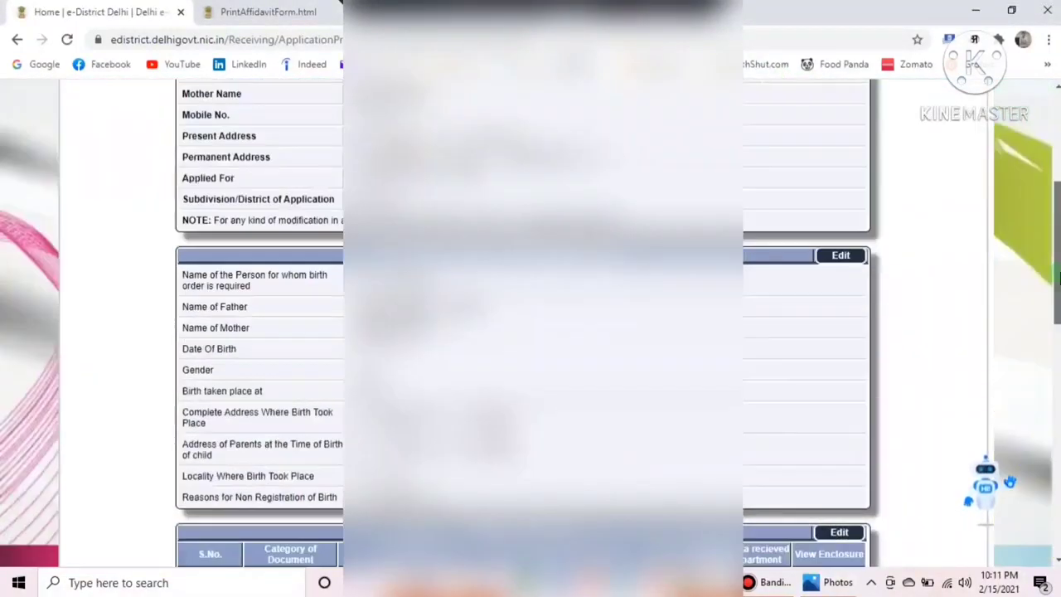
{"action": "scroll", "coordinate": [531, 332], "scroll_direction": "down", "scroll_amount": 5}
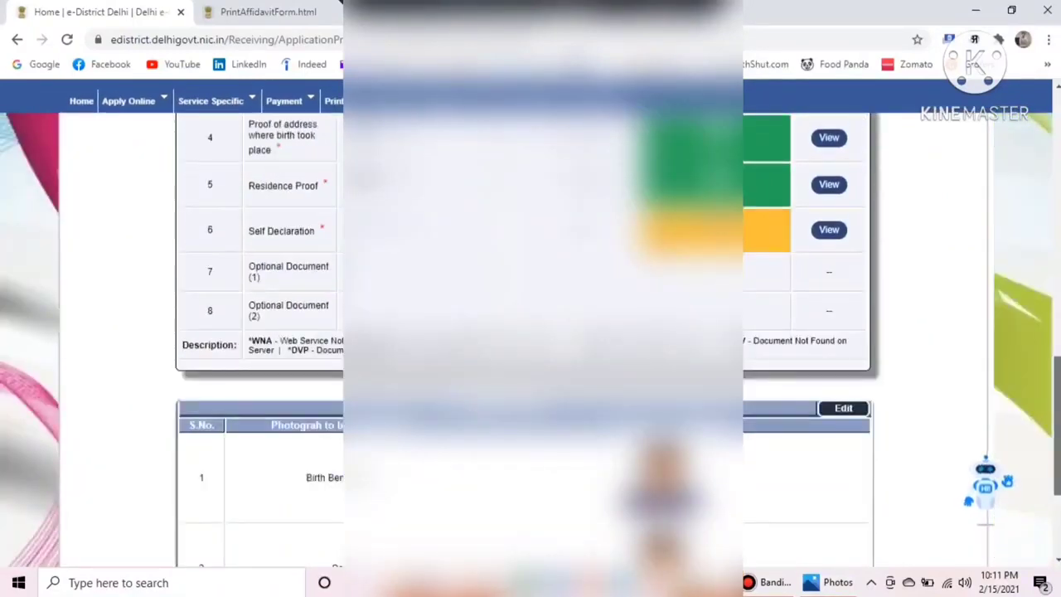
{"action": "scroll", "coordinate": [530, 332], "scroll_direction": "up", "scroll_amount": 15}
{"action": "scroll", "coordinate": [1053, 54], "scroll_direction": "down", "scroll_amount": 5}
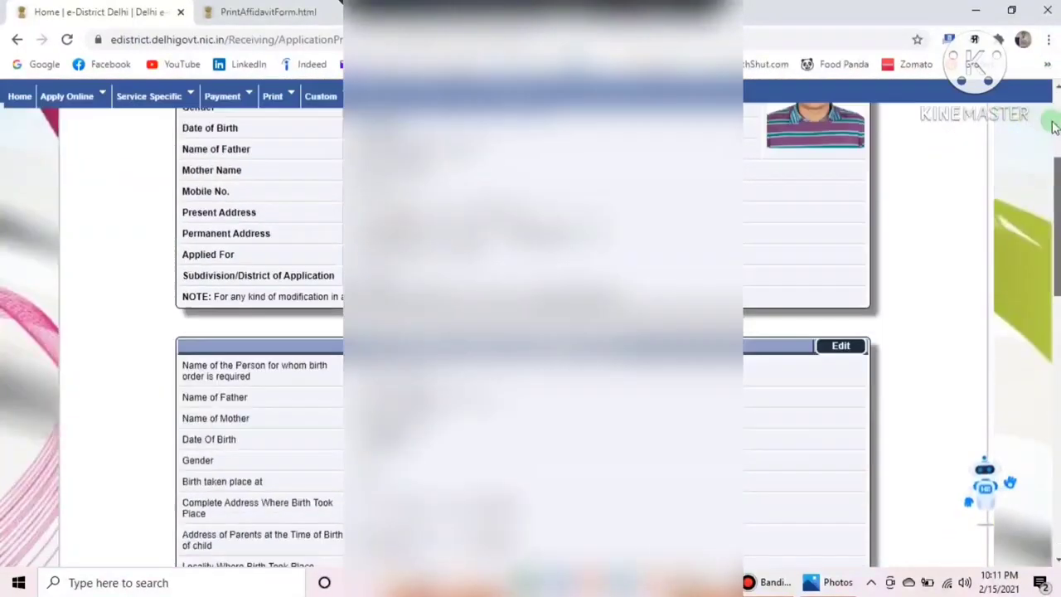
{"action": "scroll", "coordinate": [1056, 96], "scroll_direction": "up", "scroll_amount": 3}
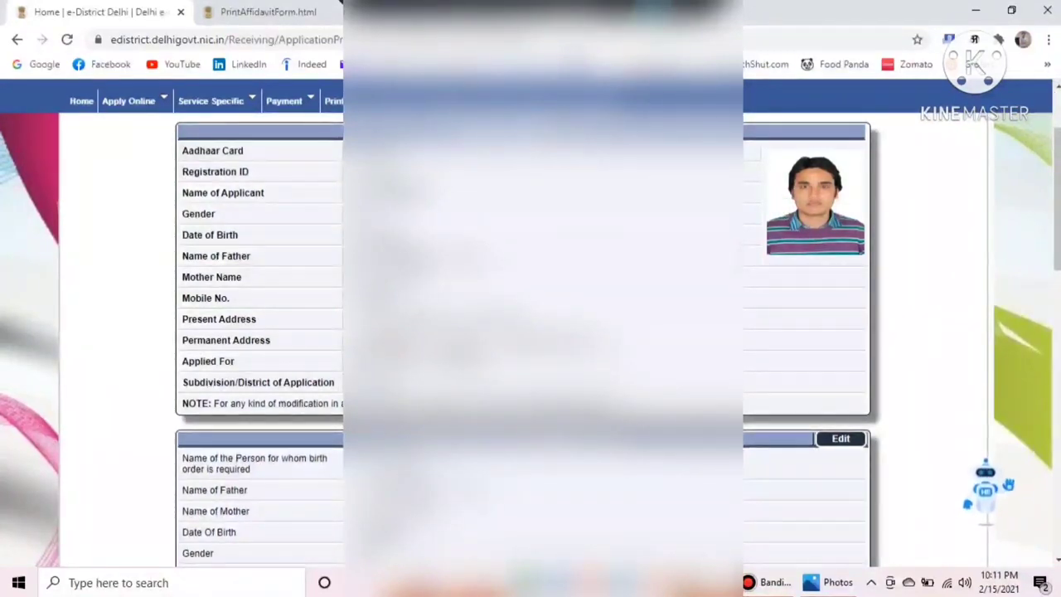
{"action": "key", "text": "ctrl+shift+d"}
{"action": "mouse_move", "coordinate": [177, 129]}
{"action": "left_mouse_down"}
{"action": "mouse_move", "coordinate": [713, 435]}
{"action": "mouse_move", "coordinate": [752, 437]}
{"action": "left_mouse_up"}
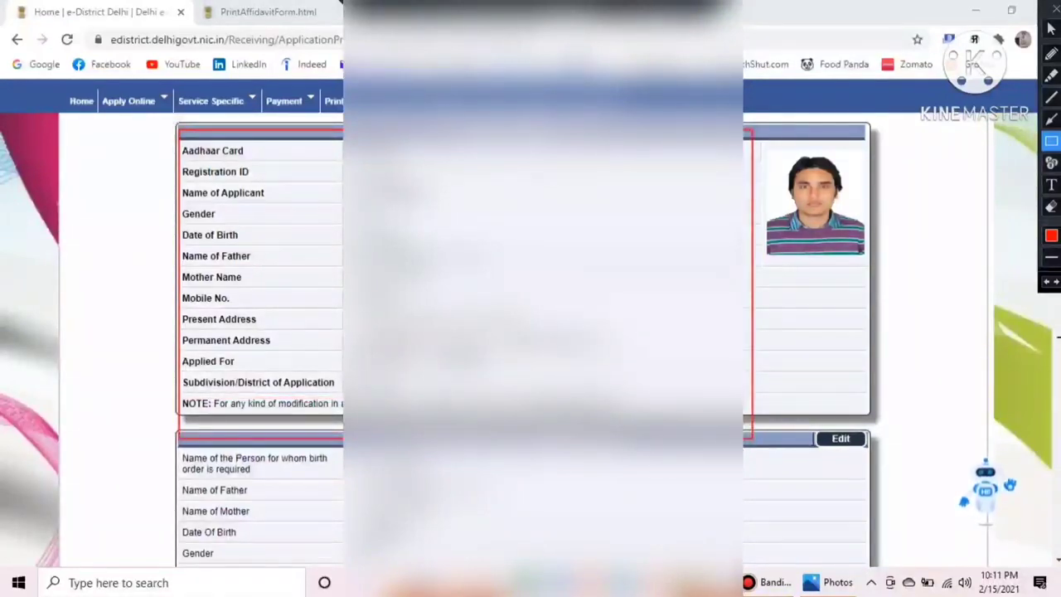
{"action": "key", "text": "ctrl+shift+d"}
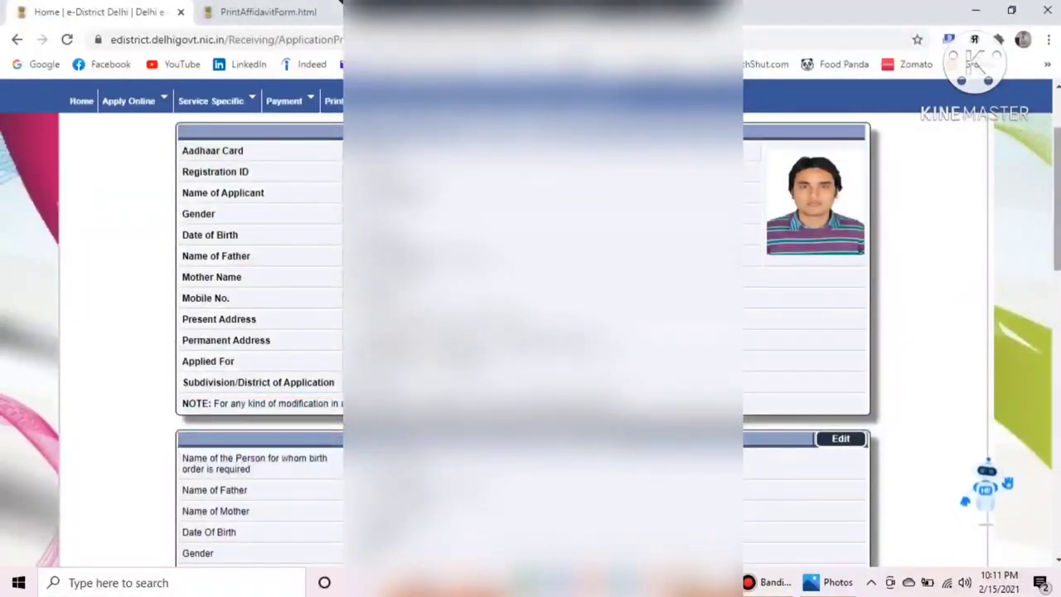
{"action": "scroll", "coordinate": [1043, 351], "scroll_direction": "down", "scroll_amount": 5}
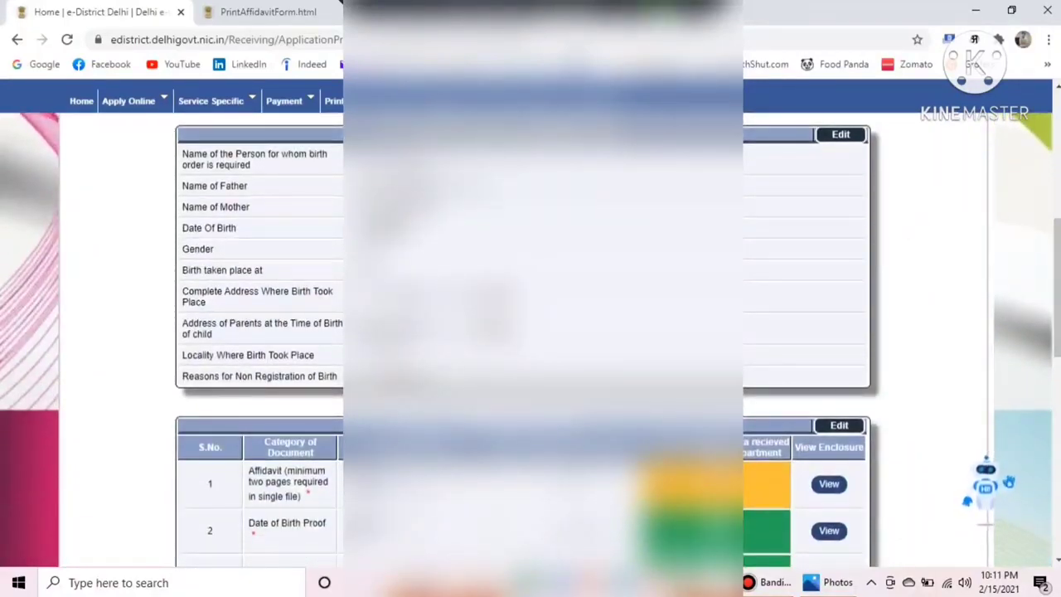
{"action": "key", "text": "ctrl+shift+d"}
{"action": "mouse_move", "coordinate": [192, 139]}
{"action": "left_mouse_down"}
{"action": "mouse_move", "coordinate": [584, 348]}
{"action": "mouse_move", "coordinate": [584, 386]}
{"action": "left_mouse_up"}
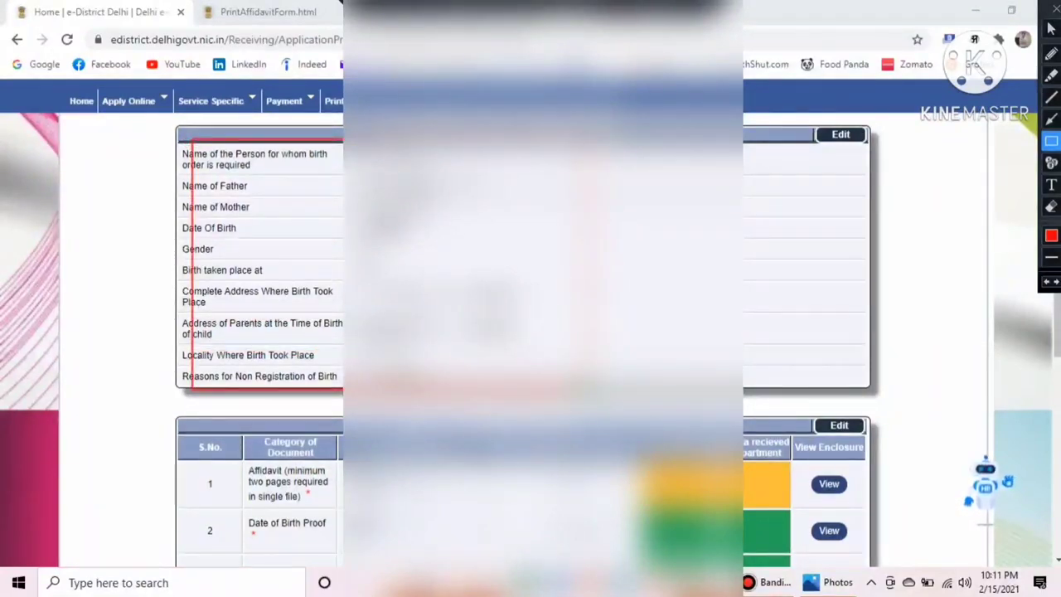
{"action": "key", "text": "ctrl+shift+d"}
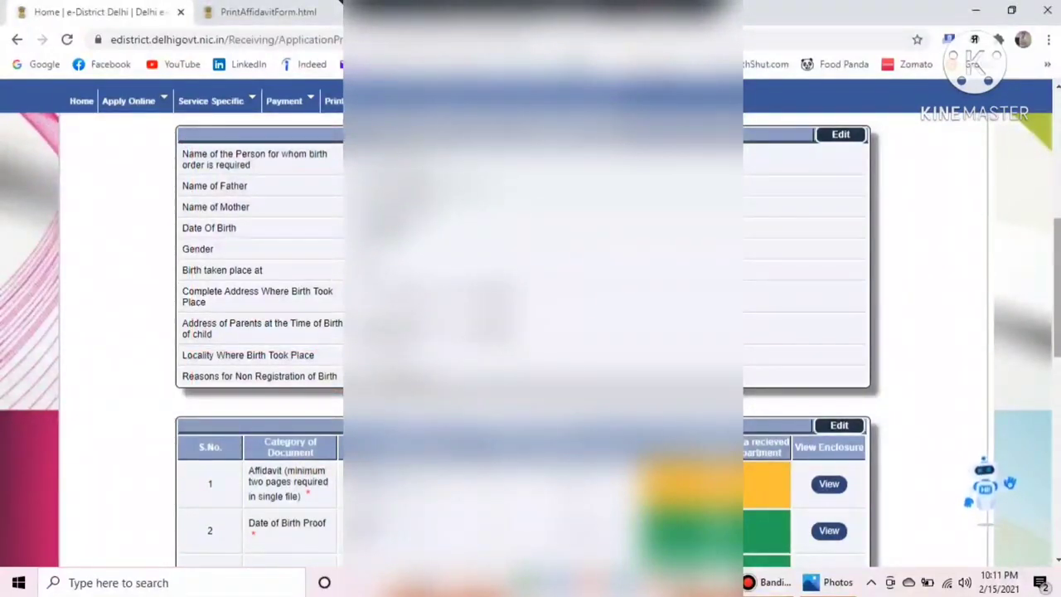
{"action": "left_click_drag", "start_coordinate": [1058, 294], "coordinate": [1057, 489]}
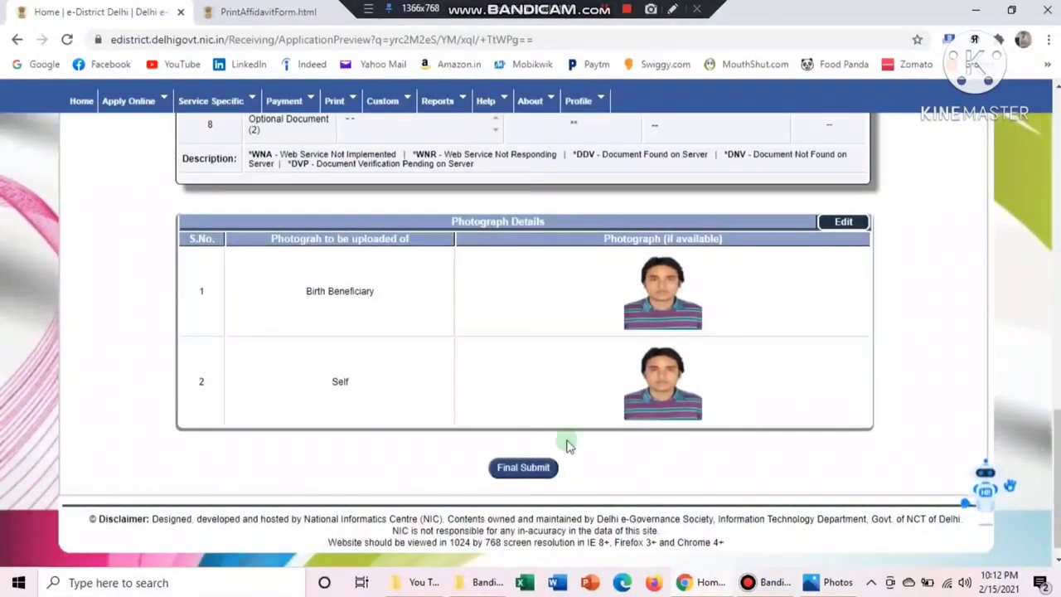
Final-submit the application and accept the verification warning so the OTP is sent
{"action": "left_click", "coordinate": [673, 8]}
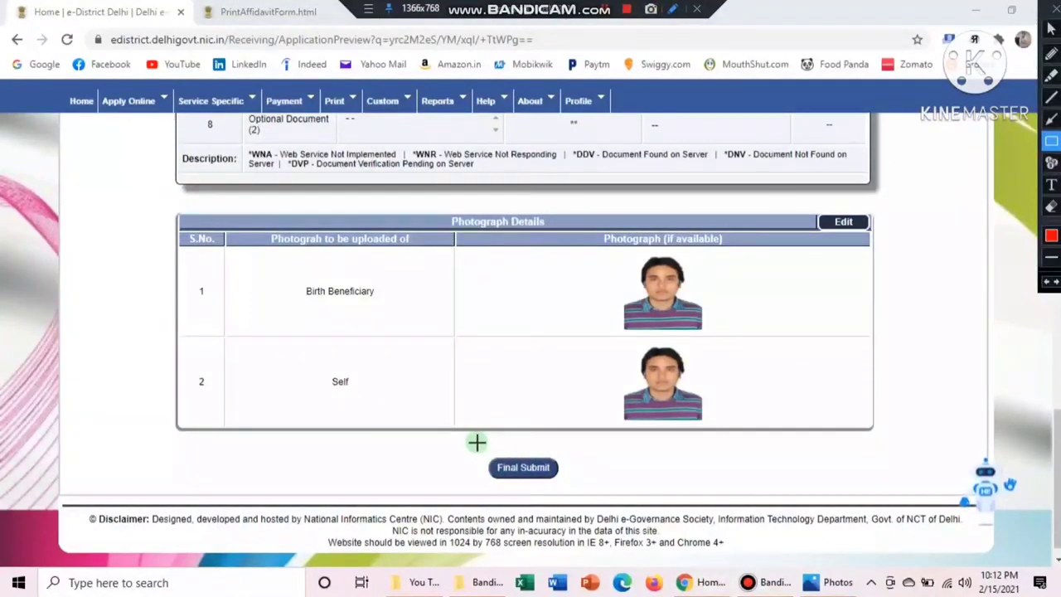
{"action": "left_click_drag", "start_coordinate": [477, 442], "coordinate": [563, 490]}
{"action": "key", "text": "Escape"}
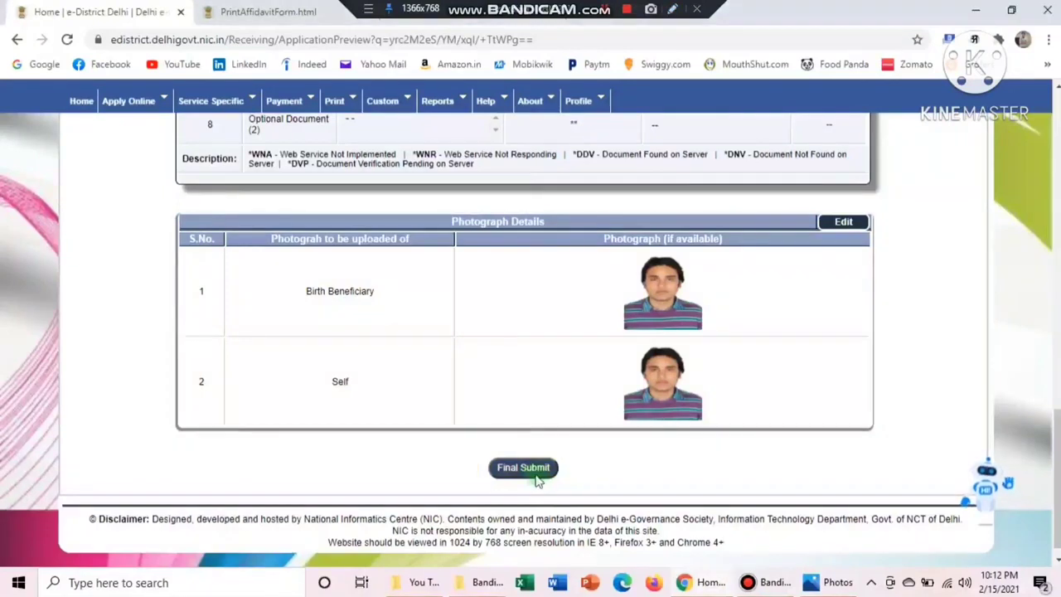
{"action": "left_click", "coordinate": [524, 469]}
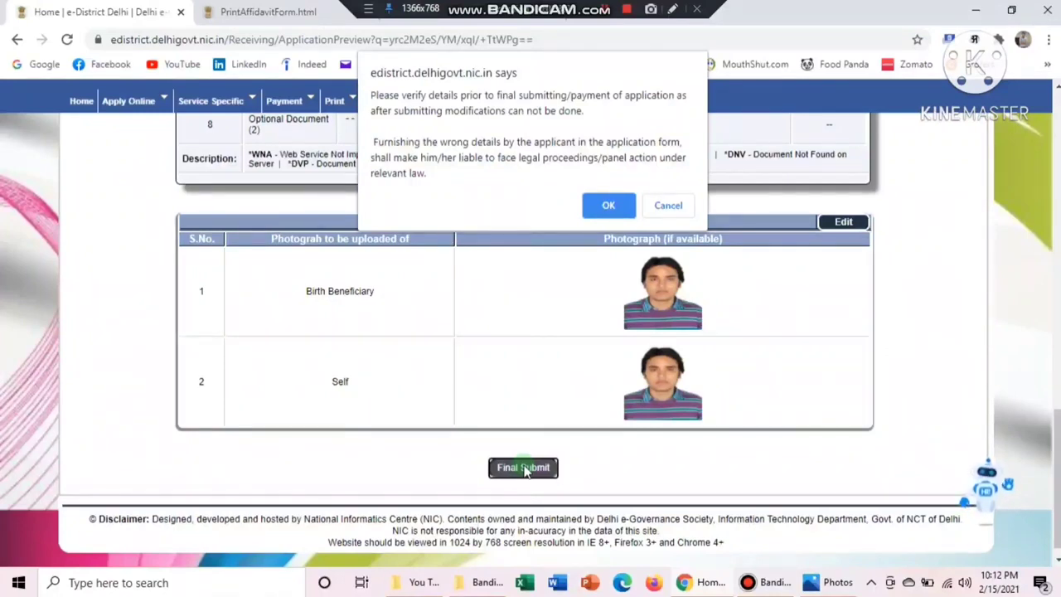
{"action": "left_click", "coordinate": [610, 209]}
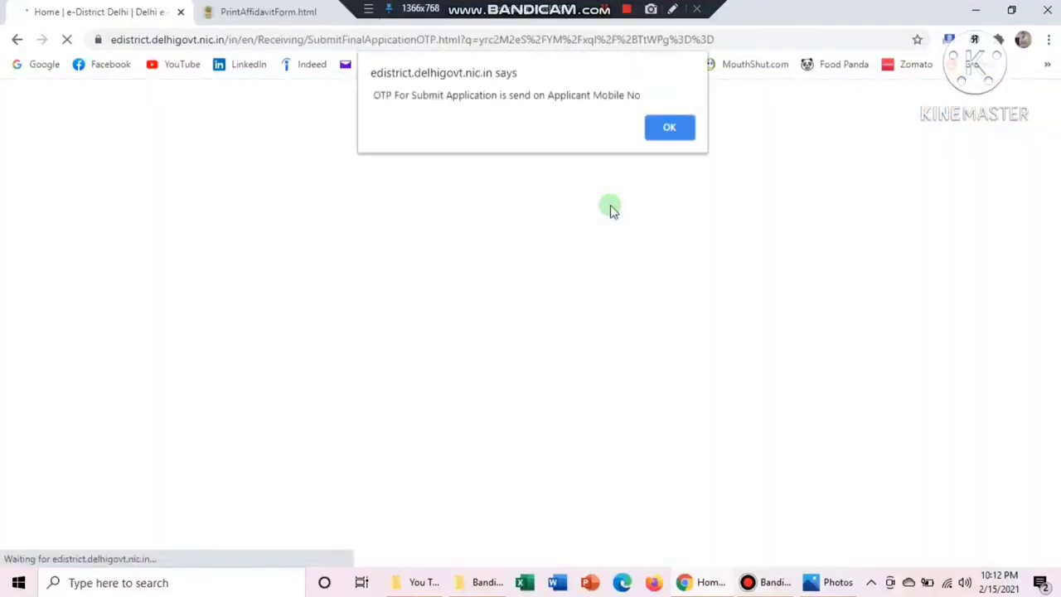
Acknowledge the OTP-sent alert to reach the Form for Final Submit awaiting the OTP
{"action": "left_click", "coordinate": [673, 130]}
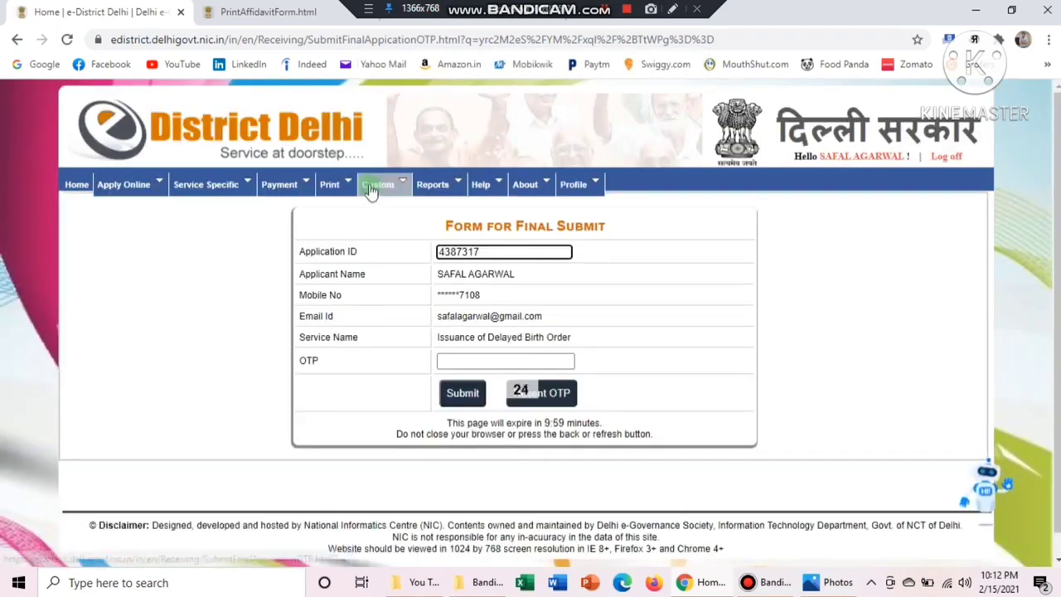
{"action": "left_click", "coordinate": [672, 9]}
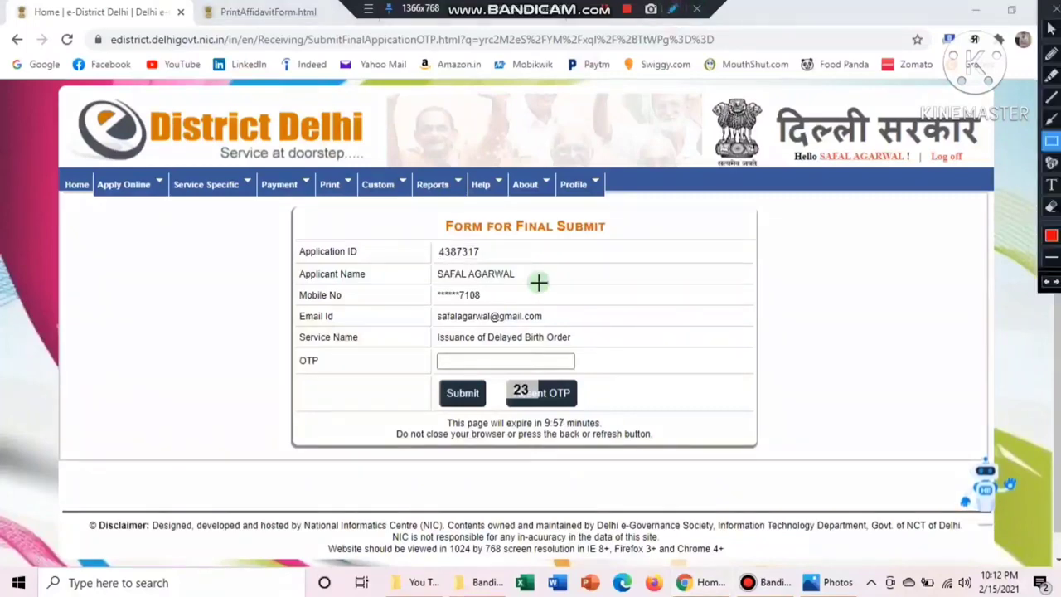
{"action": "mouse_move", "coordinate": [282, 354]}
{"action": "left_mouse_down"}
{"action": "mouse_move", "coordinate": [393, 374]}
{"action": "mouse_move", "coordinate": [603, 372]}
{"action": "left_mouse_up"}
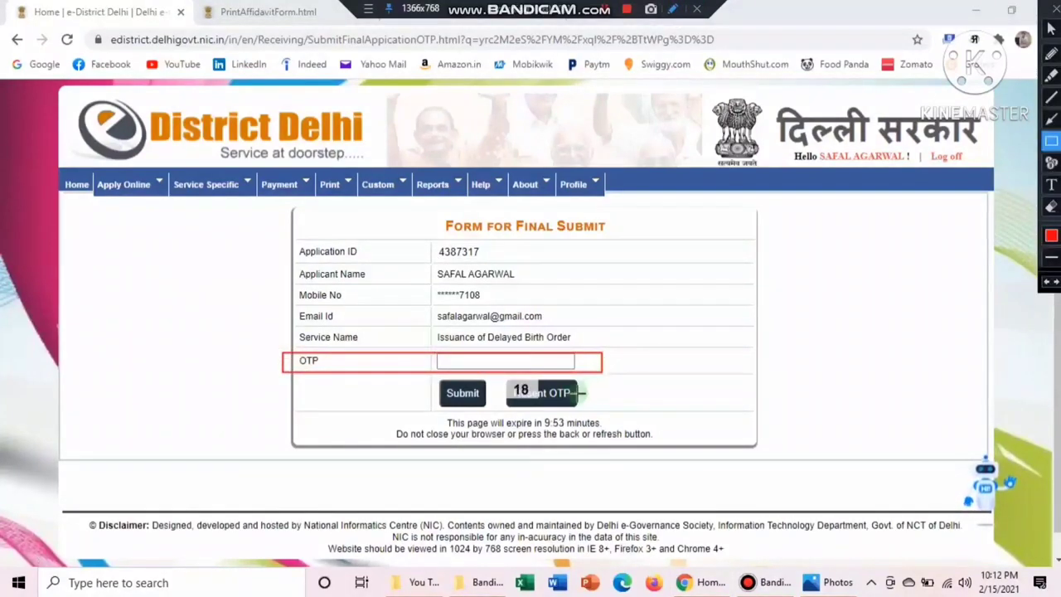
{"action": "left_click_drag", "start_coordinate": [501, 380], "coordinate": [572, 402]}
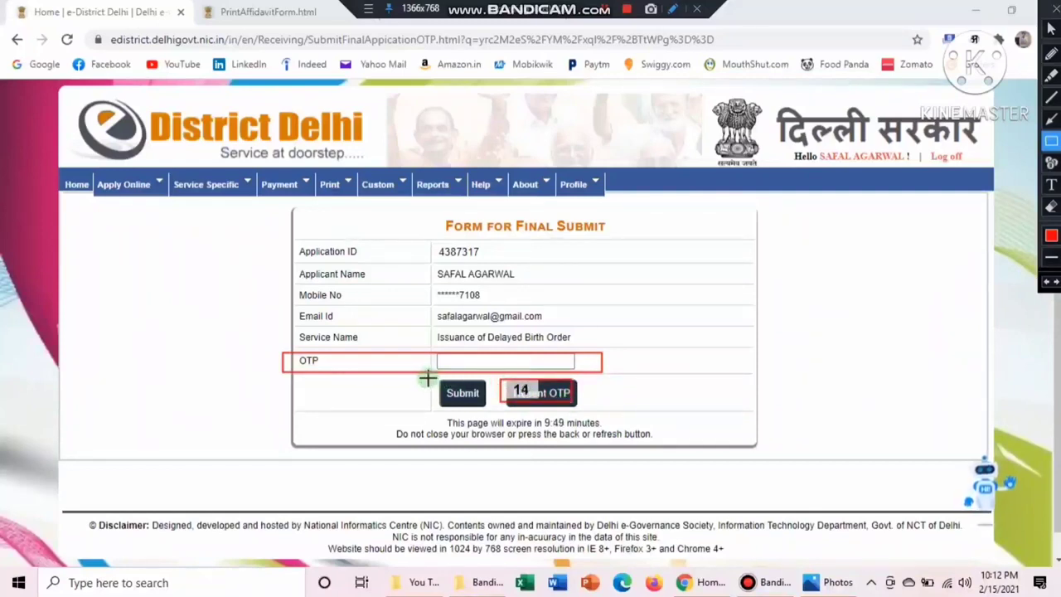
{"action": "left_click_drag", "start_coordinate": [427, 378], "coordinate": [497, 408]}
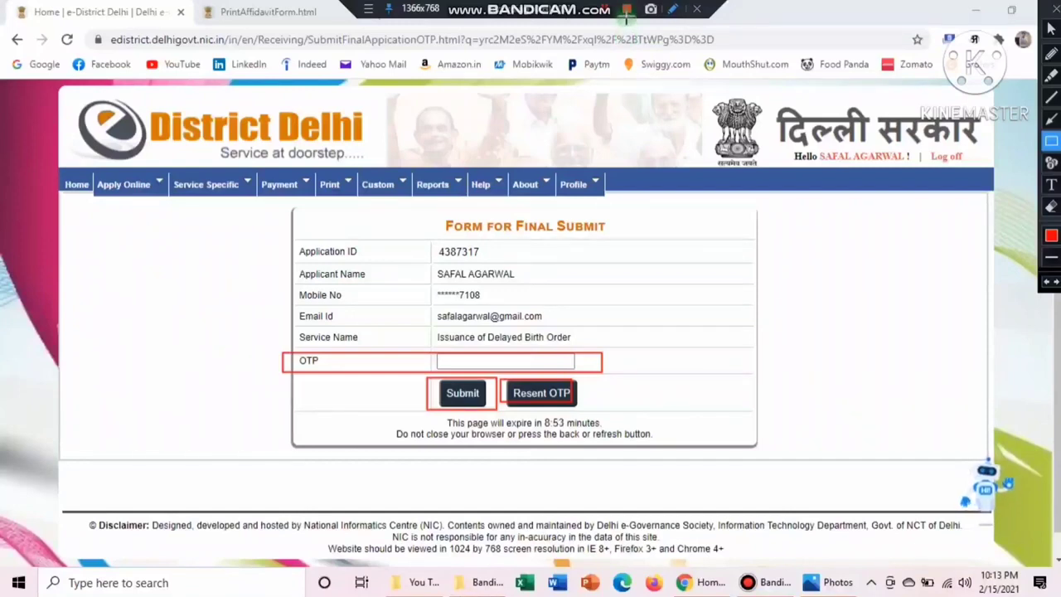
{"action": "key", "text": "Escape"}
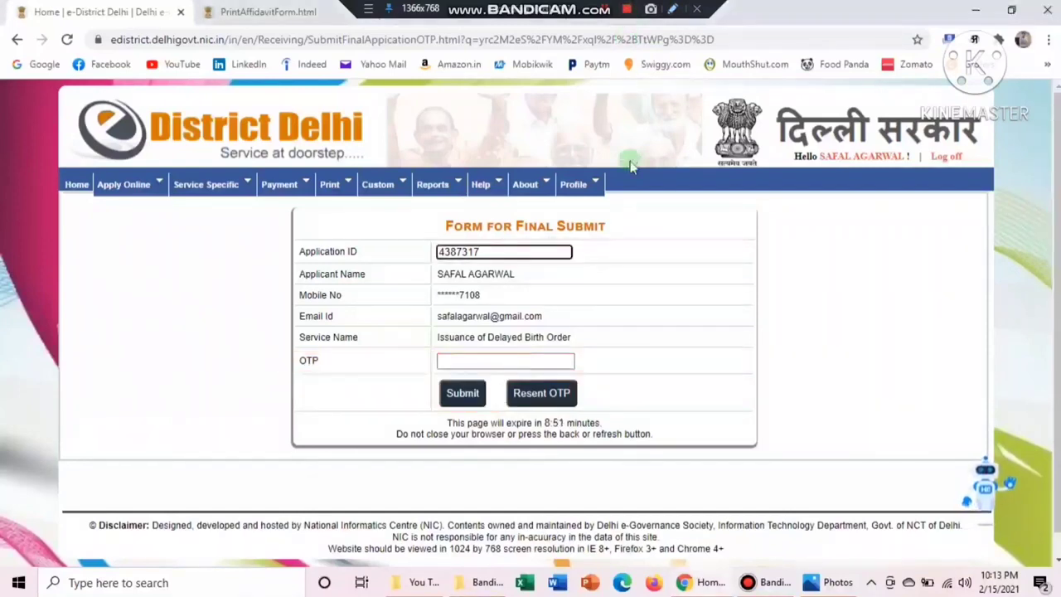